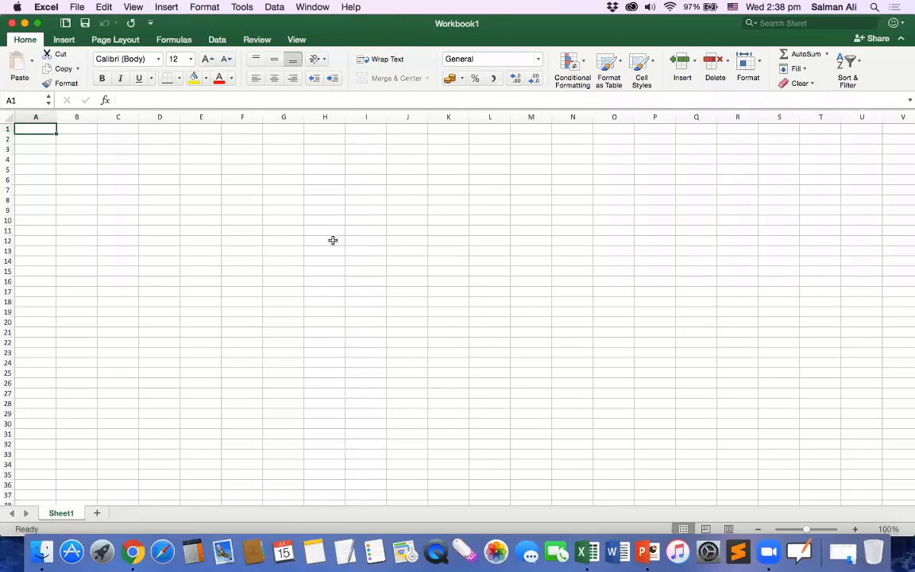
Consult the PowerPoint slide on workbooks and worksheets, and return to Excel to browse the rows of Sheet1 past row 350 and back
left_click(647, 551)
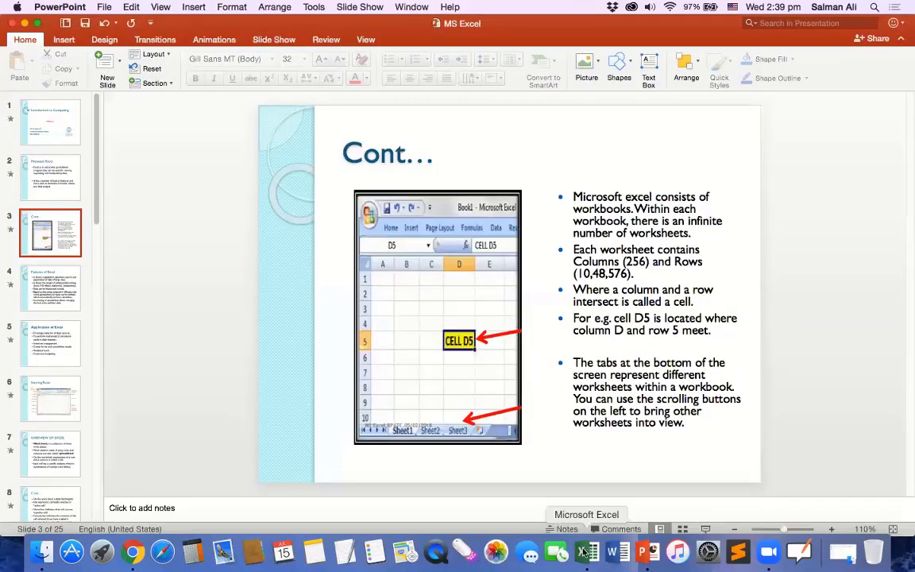
left_click(586, 551)
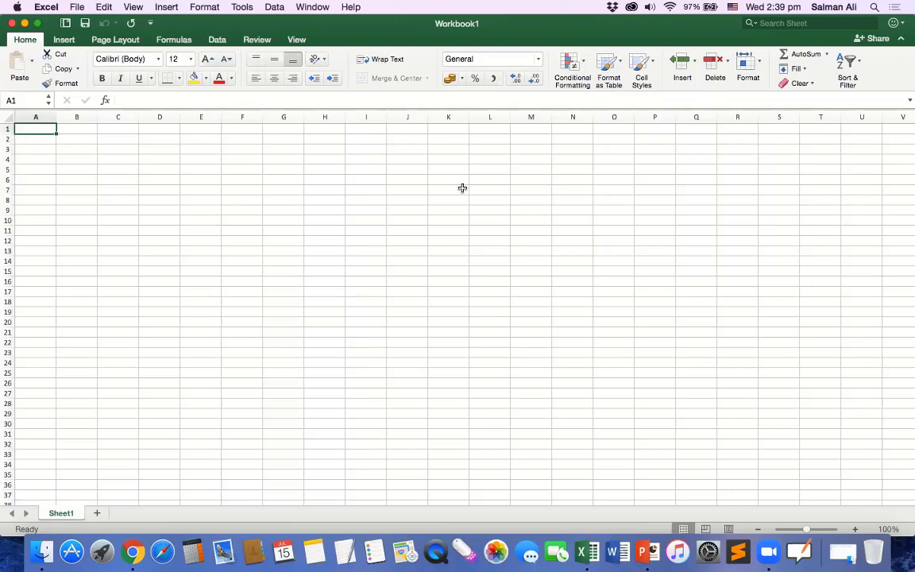
scroll(64, 372, "up", 1)
scroll(80, 300, "down", 20)
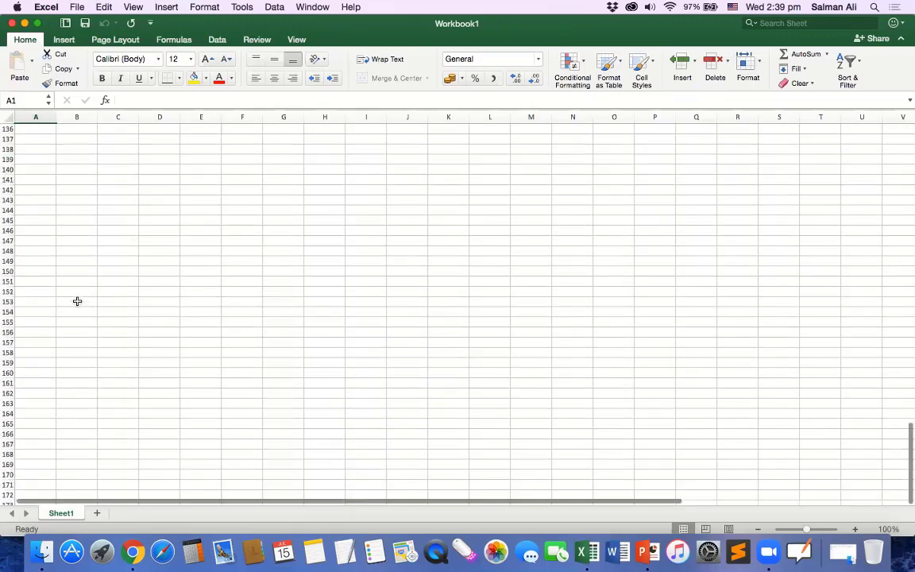
scroll(75, 301, "down", 5)
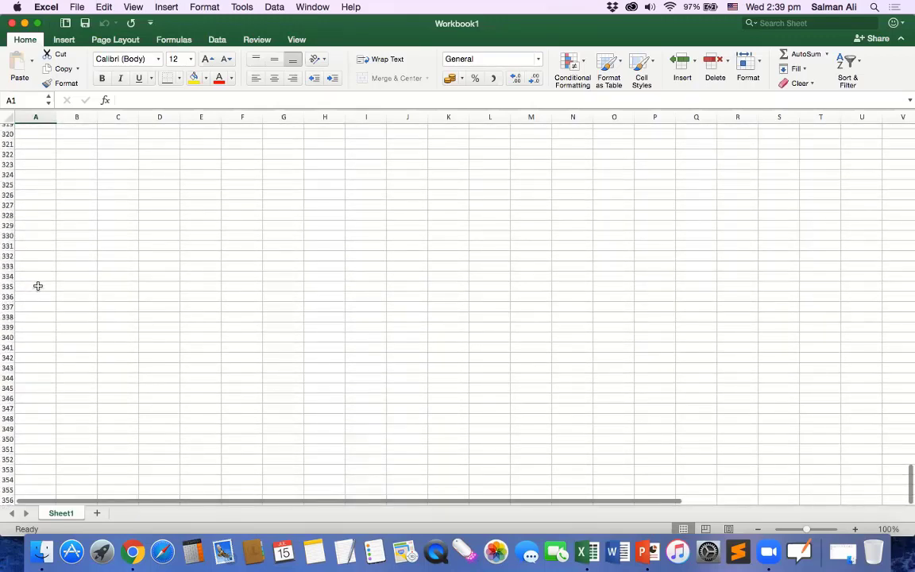
scroll(37, 287, "down", 4)
scroll(39, 298, "up", 20)
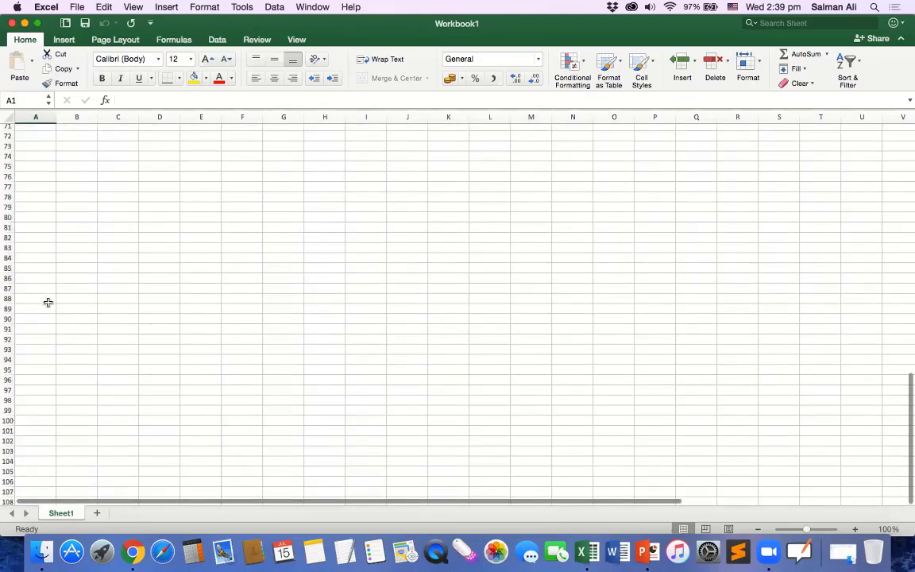
scroll(48, 307, "up", 3)
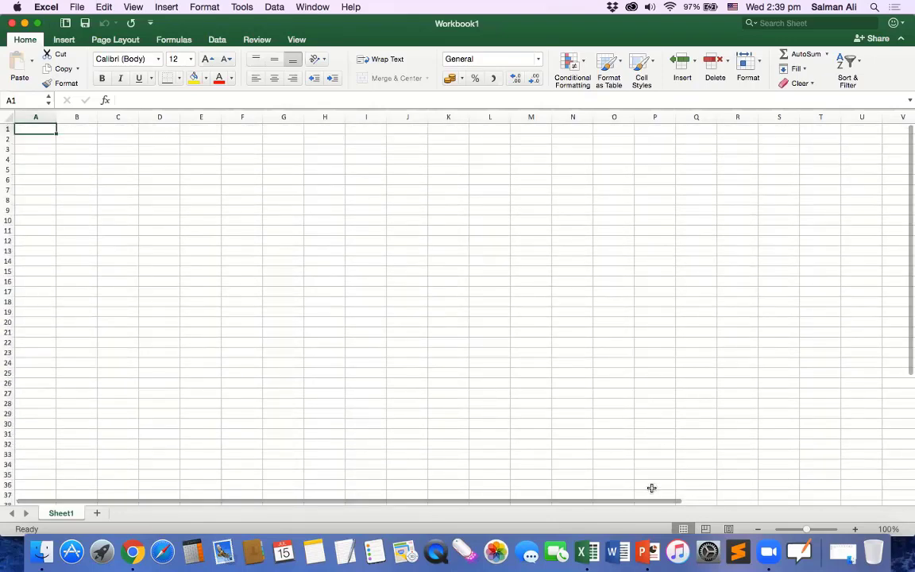
Browse the columns of Sheet1 across to column AC and return to column A
left_click_drag(658, 502, 906, 504)
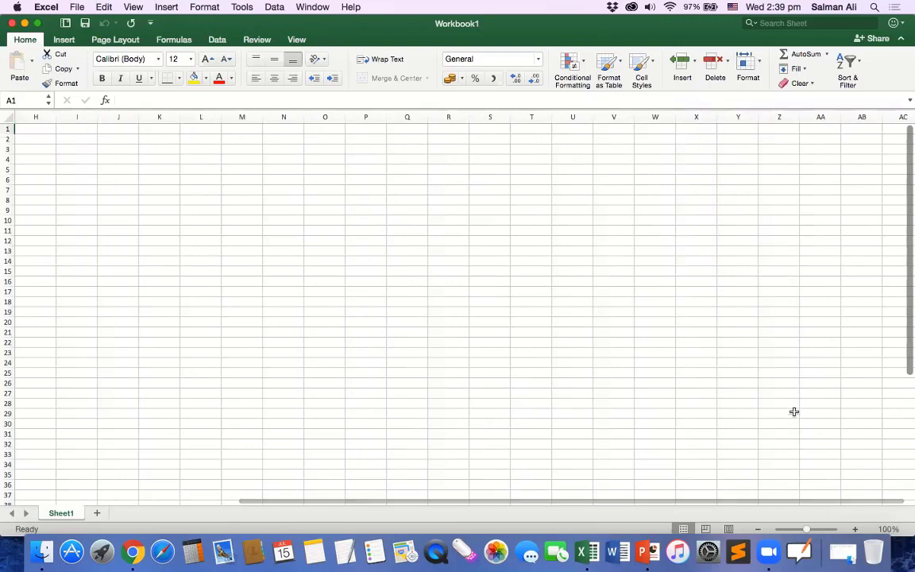
mouse_move(688, 505)
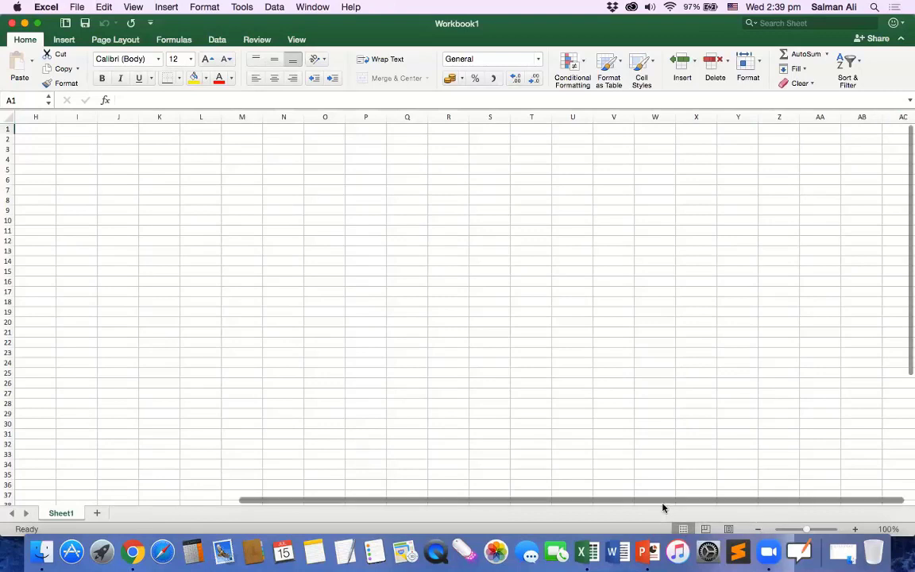
left_click_drag(662, 505, 372, 505)
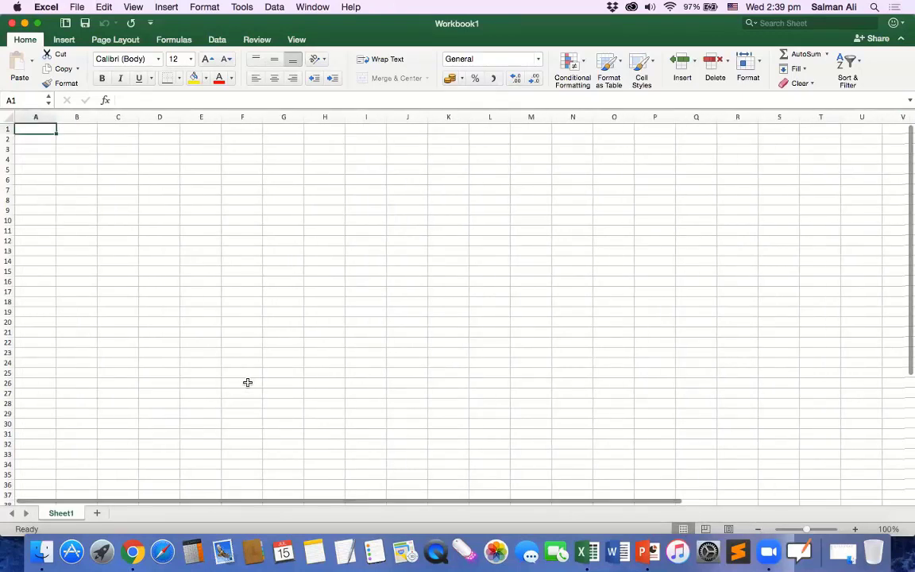
Browse the rows of Sheet1 down to about row 570 and return to row 1
scroll(245, 381, "down", 20)
scroll(244, 381, "down", 20)
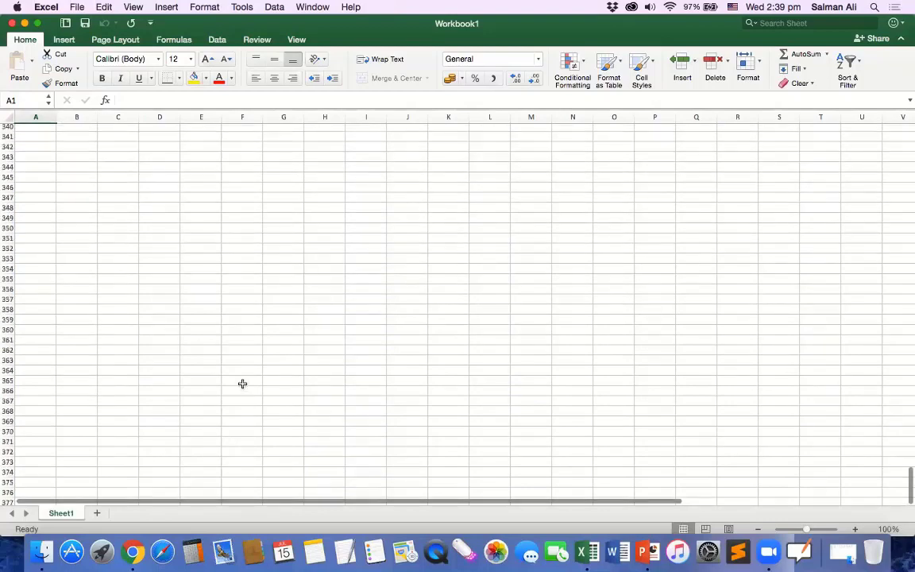
scroll(75, 360, "down", 20)
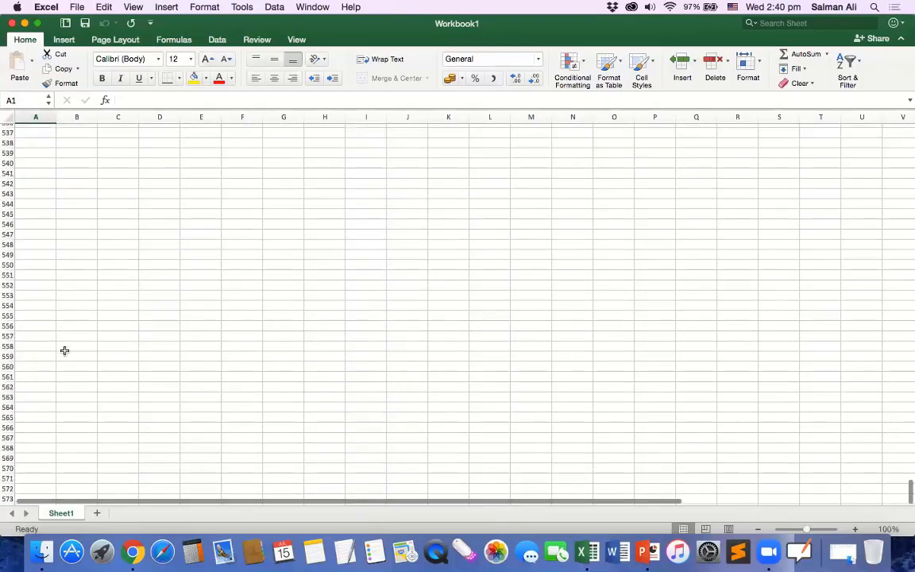
scroll(70, 350, "up", 20)
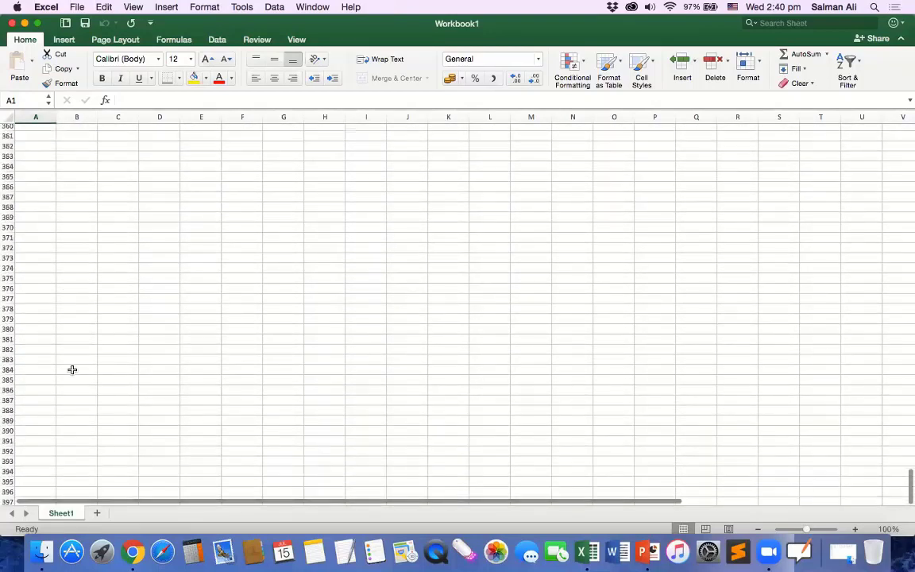
scroll(79, 370, "up", 20)
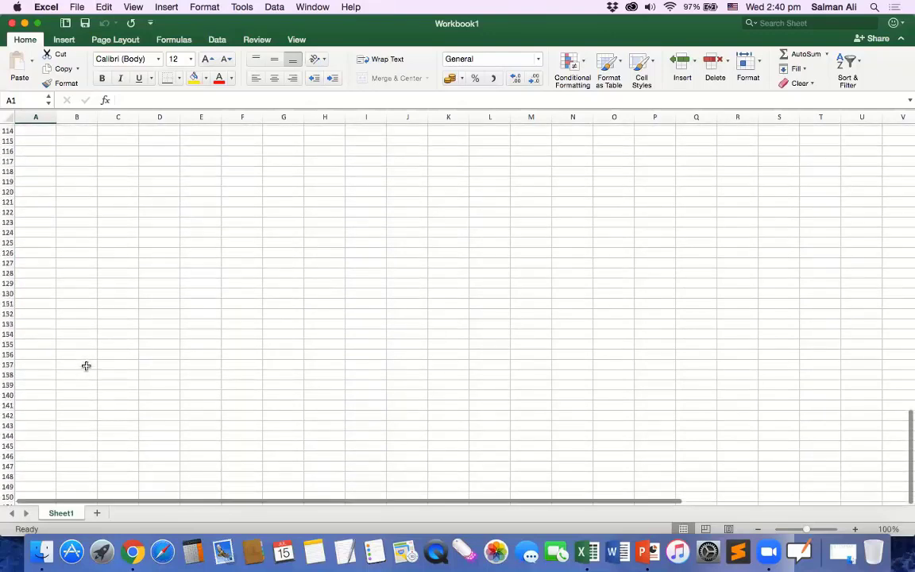
scroll(87, 370, "up", 10)
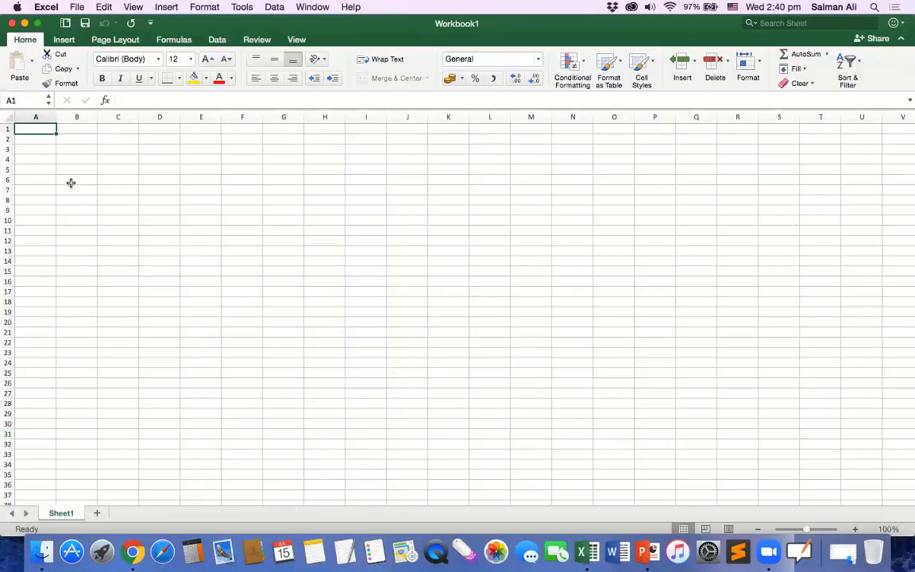
Select single cells in turn across row 4 from B4 to G4, back along row 6 to E6, and finally E4 and A4
left_click(81, 158)
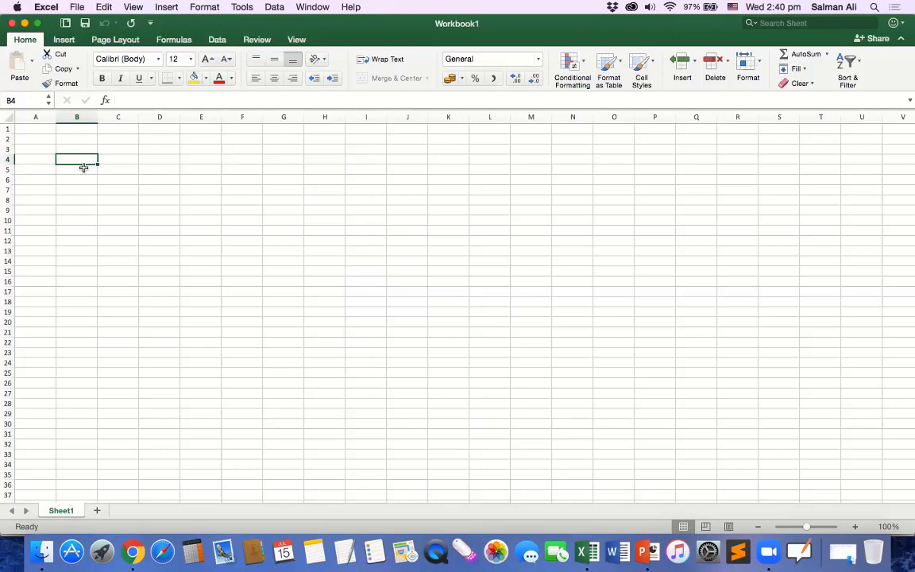
left_click(123, 164)
left_click(147, 161)
left_click(190, 161)
left_click(238, 161)
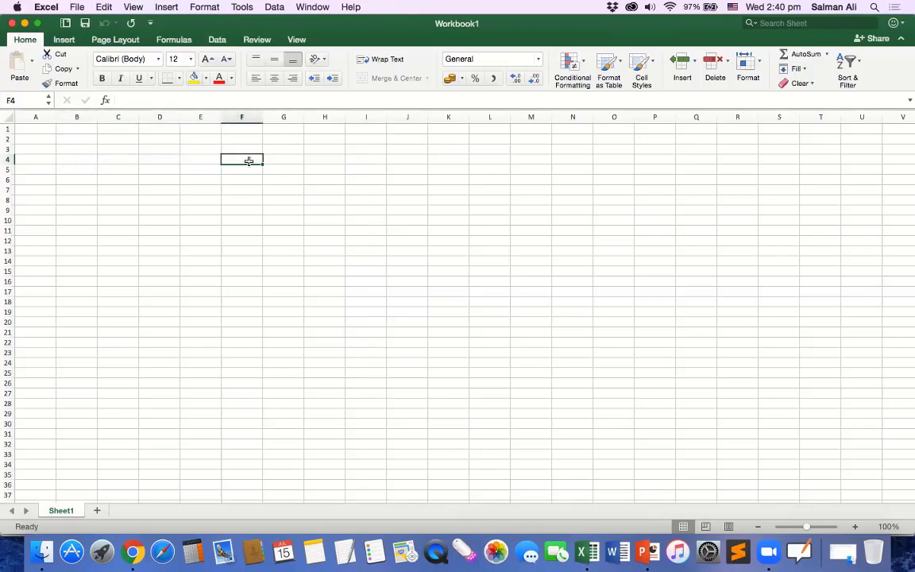
left_click(266, 163)
left_click(268, 178)
left_click(238, 180)
left_click(208, 176)
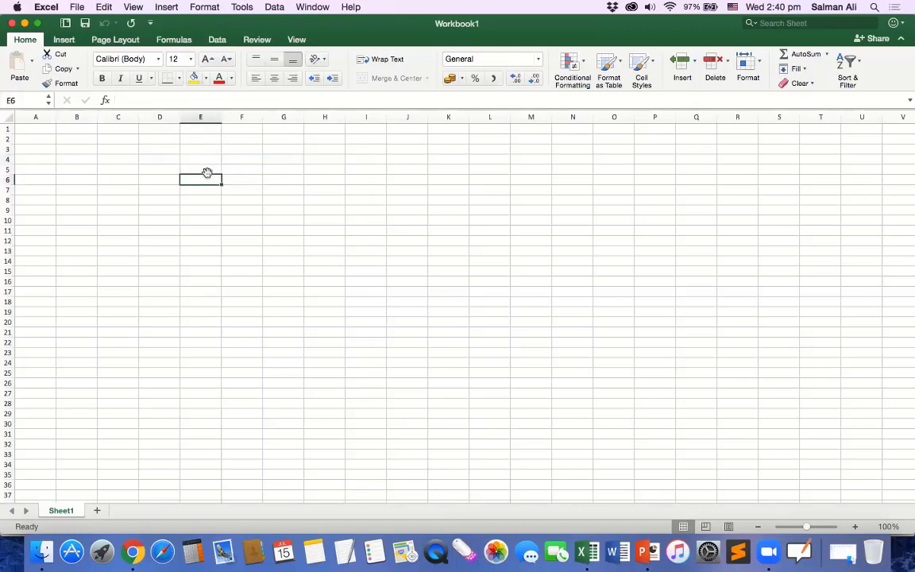
left_click(195, 161)
left_click(43, 158)
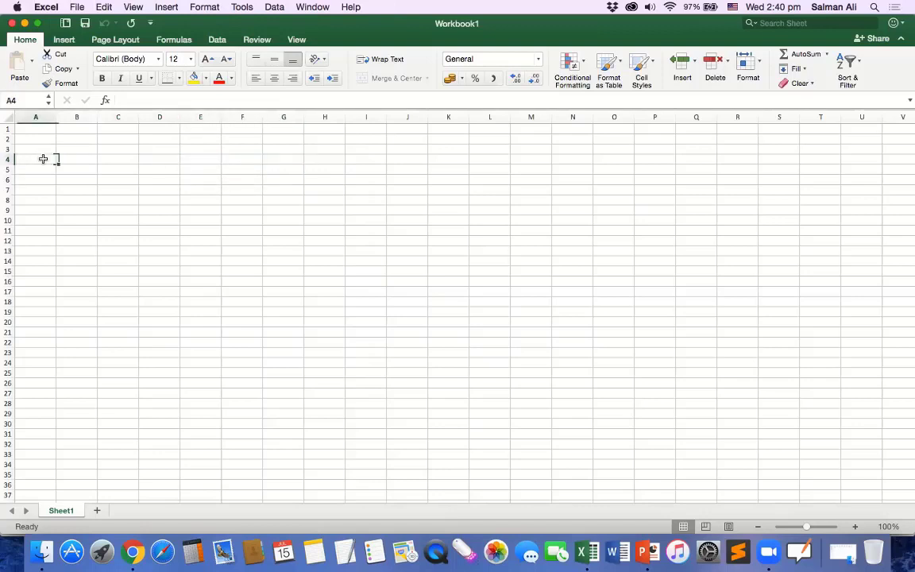
Select cell B4 and the cells of row 5 from B5 to F5 one after another
left_click(70, 161)
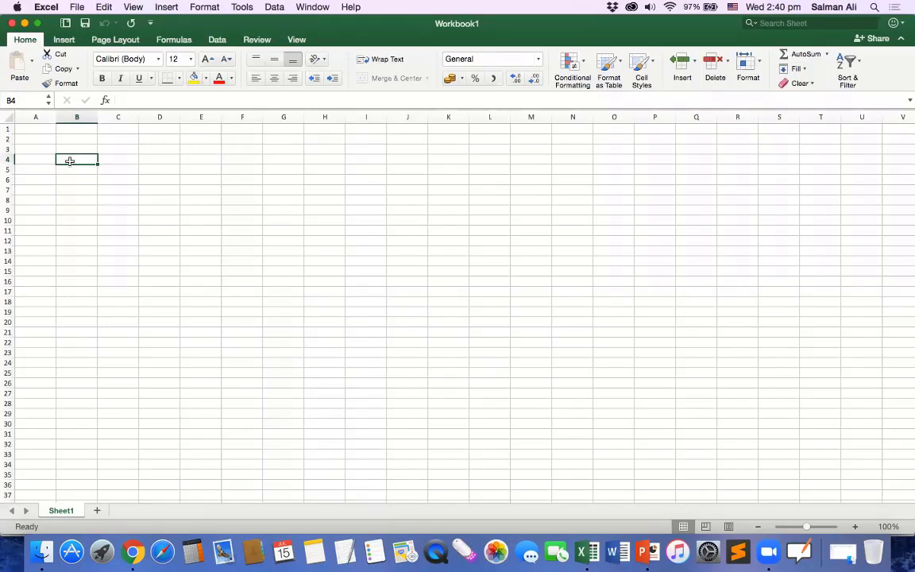
left_click(87, 169)
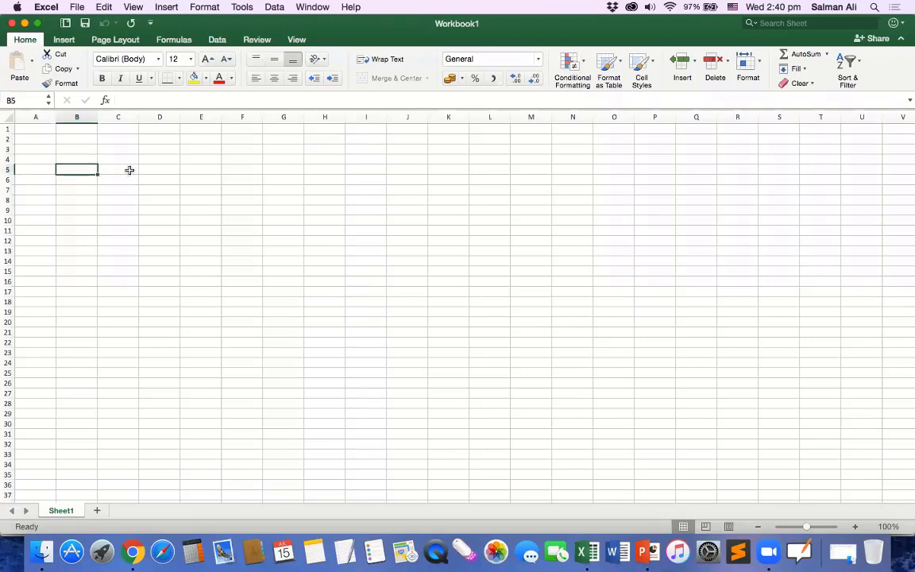
left_click(129, 170)
left_click(159, 170)
left_click(197, 172)
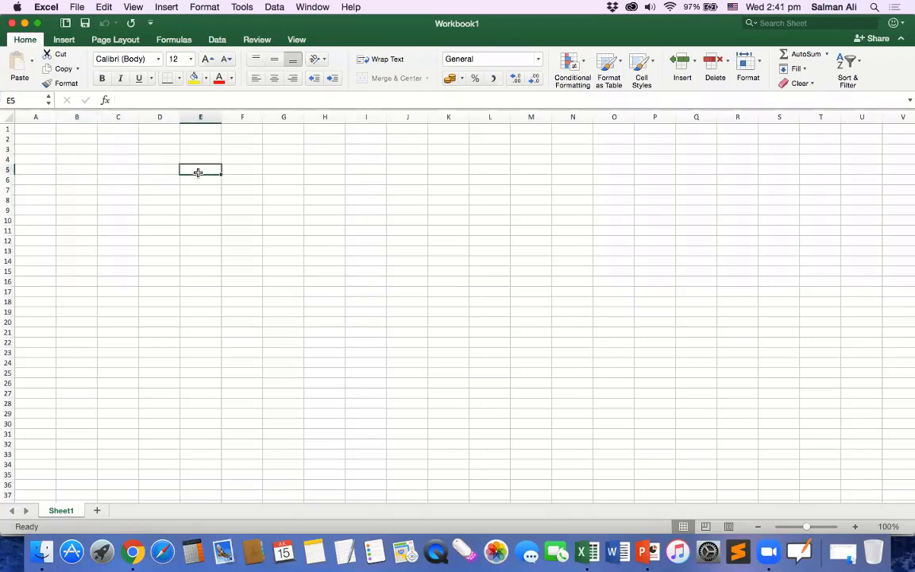
left_click(232, 170)
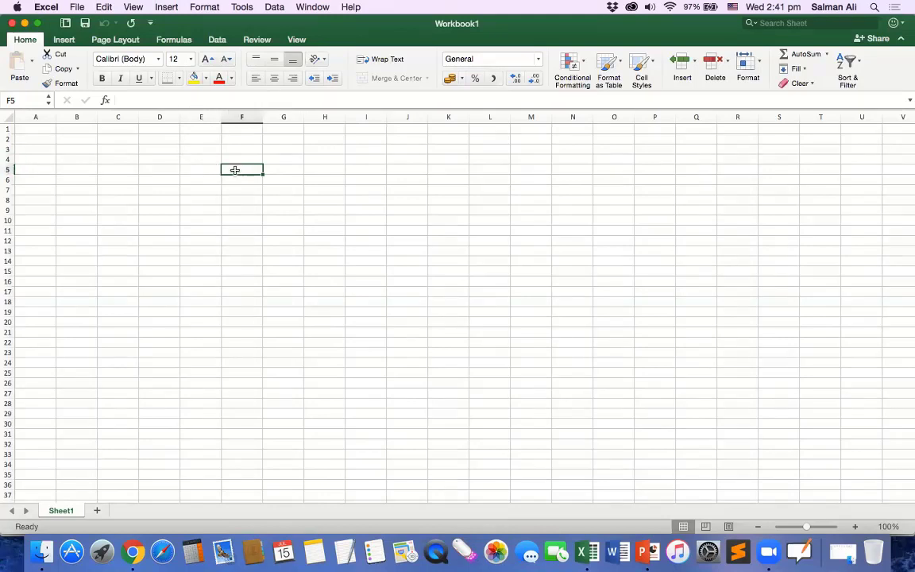
Move the active cell one cell at a time from F5 through G5, G8, C8 and C4 to C5
key("Right")
key("Down")
key("Down")
key("Down")
key("Left")
key("Left")
key("Left")
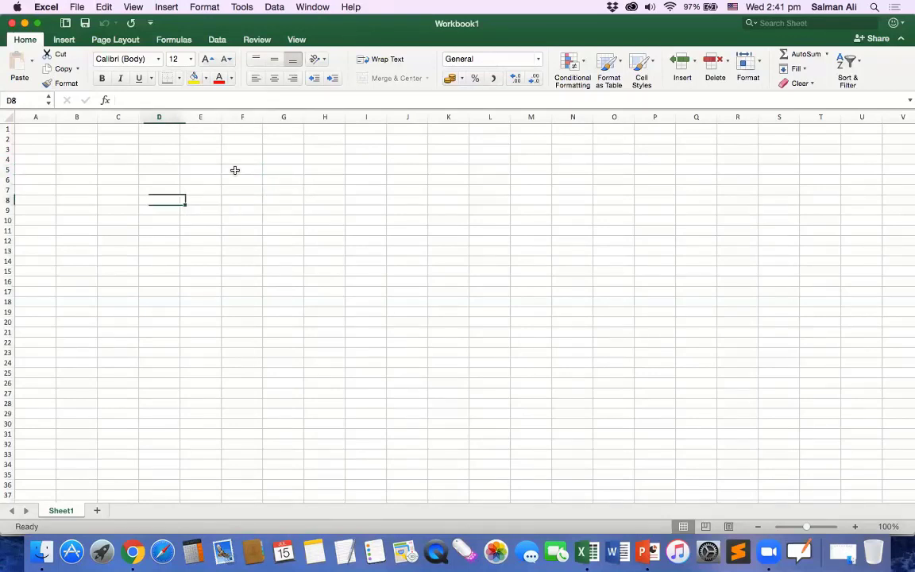
key("Left")
key("Up")
key("Up")
key("Up")
key("Up")
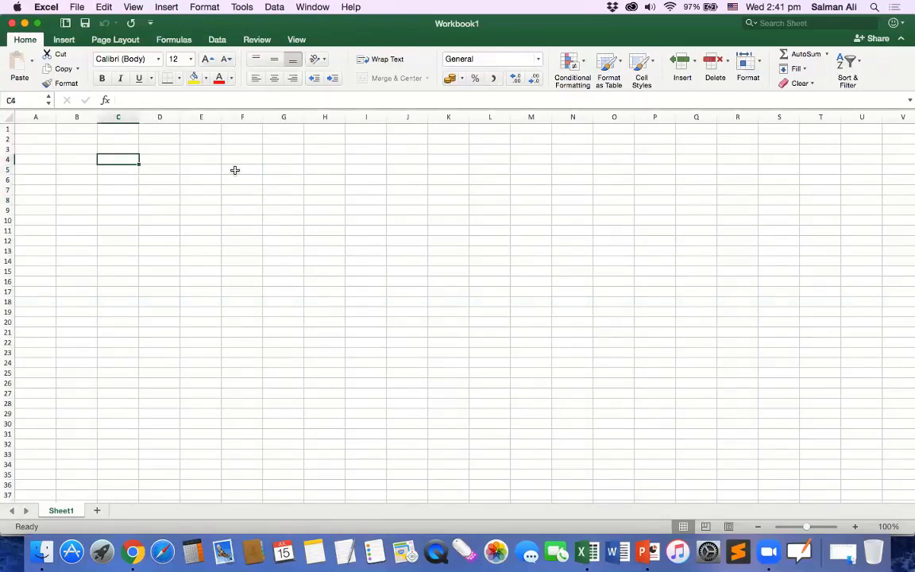
key("Down")
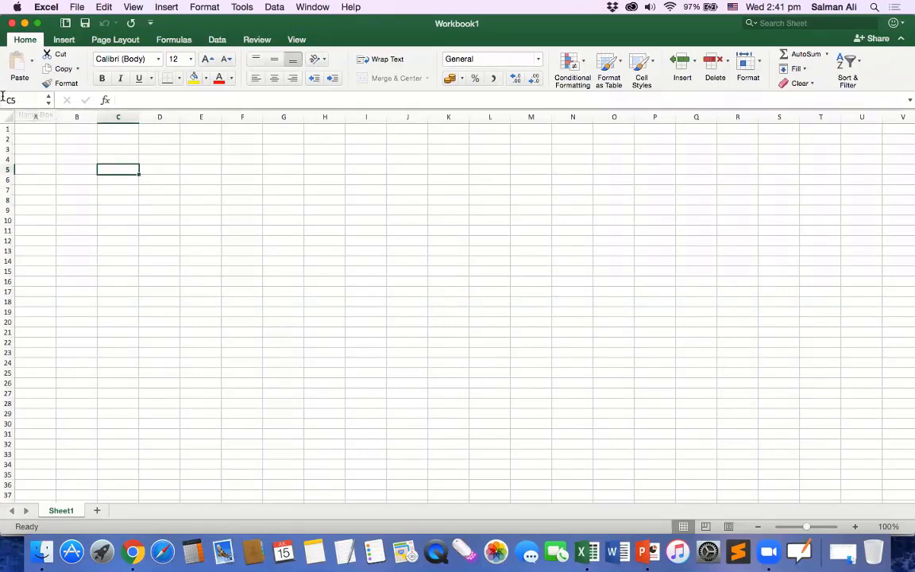
Move the active cell from C5 up to C1 and across to A1
key("Up")
key("Up")
key("Up")
key("Up")
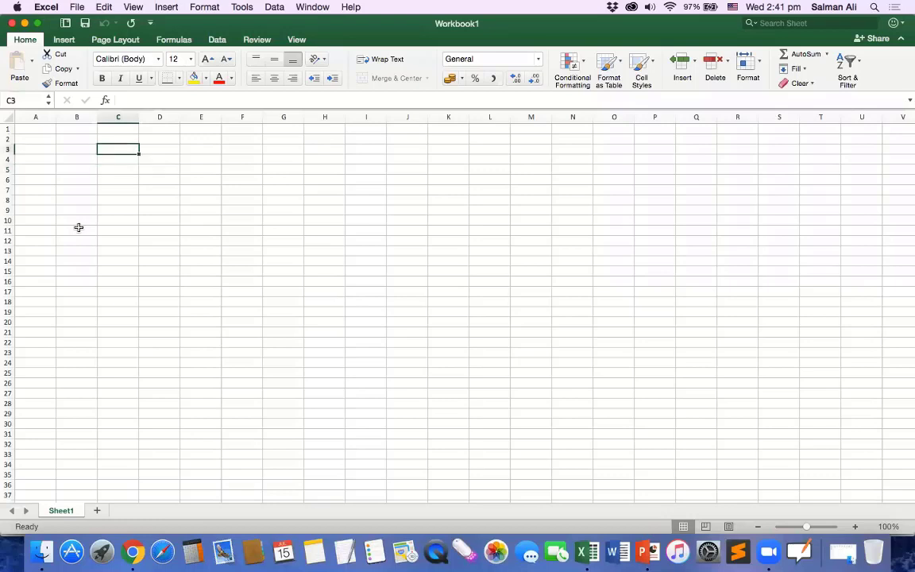
key("Left")
key("Left")
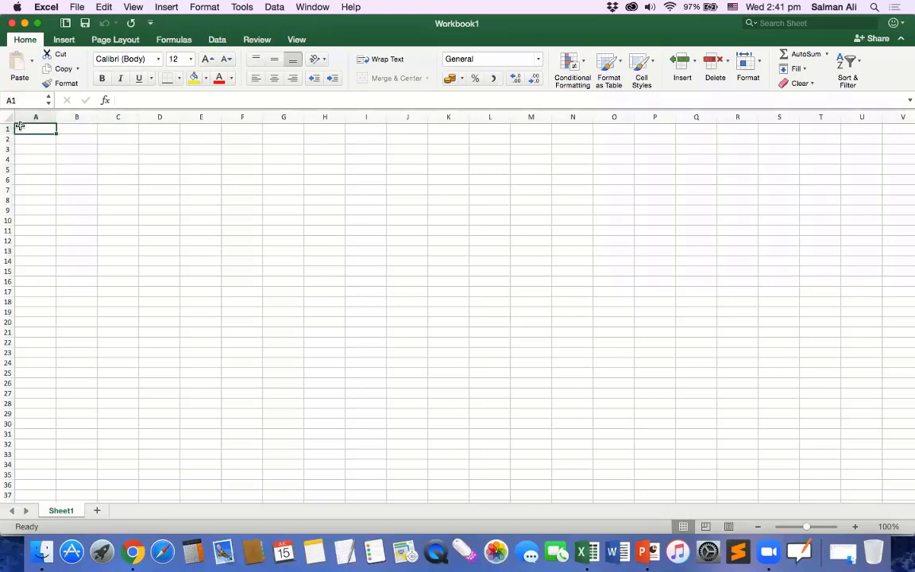
Move the active cell from A1 across to C1 and down column C to C14
key("Right")
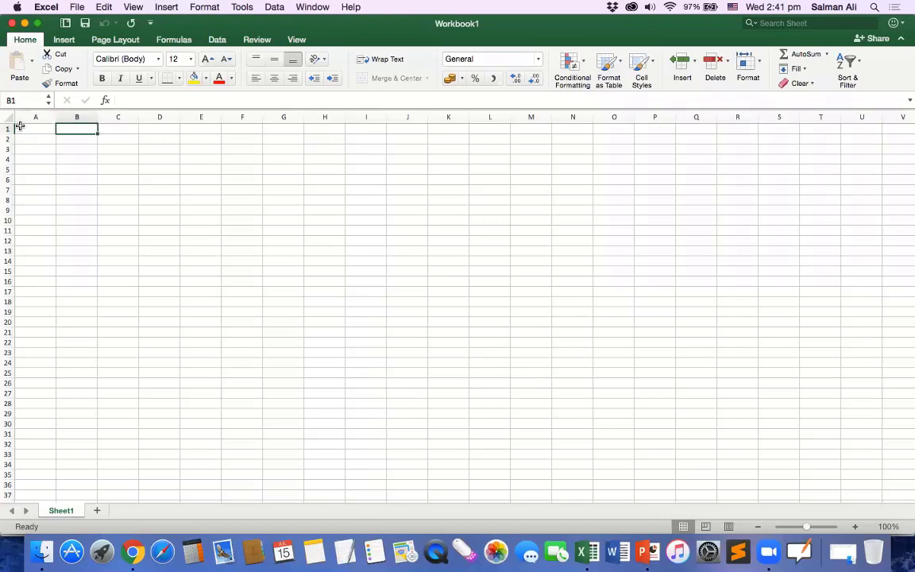
key("Right")
key("Down")
key("Down")
key("Down")
key("Down")
key("Down")
key("Down")
key("Down")
key("Down")
key("Down")
key("Down")
key("Down")
key("Down")
key("Down")
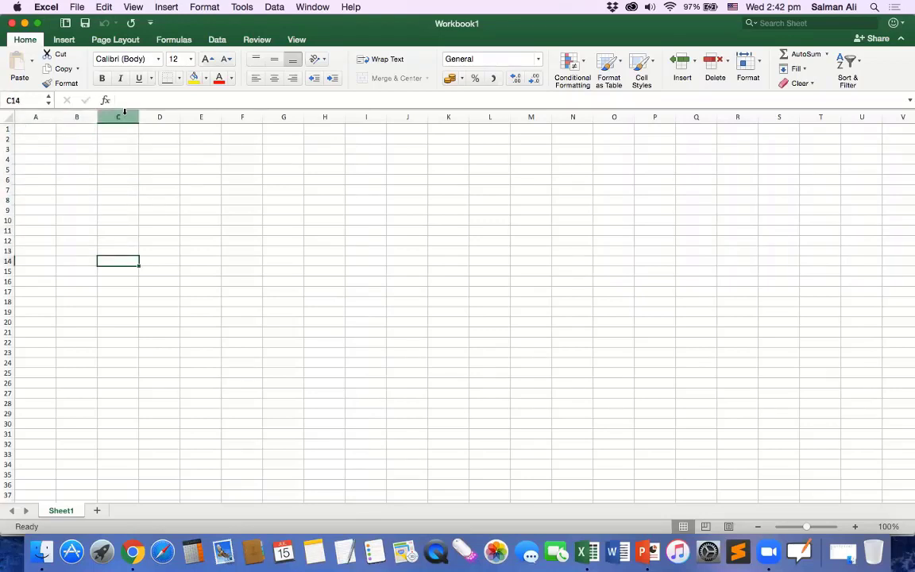
Go directly to cell D20 by entering its cell reference
left_click(25, 101)
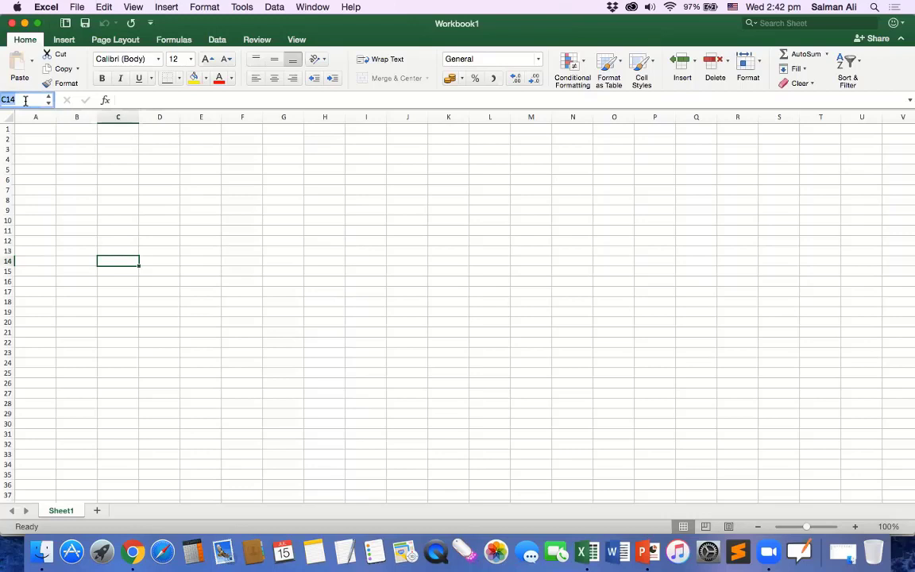
type("D20")
key("Return")
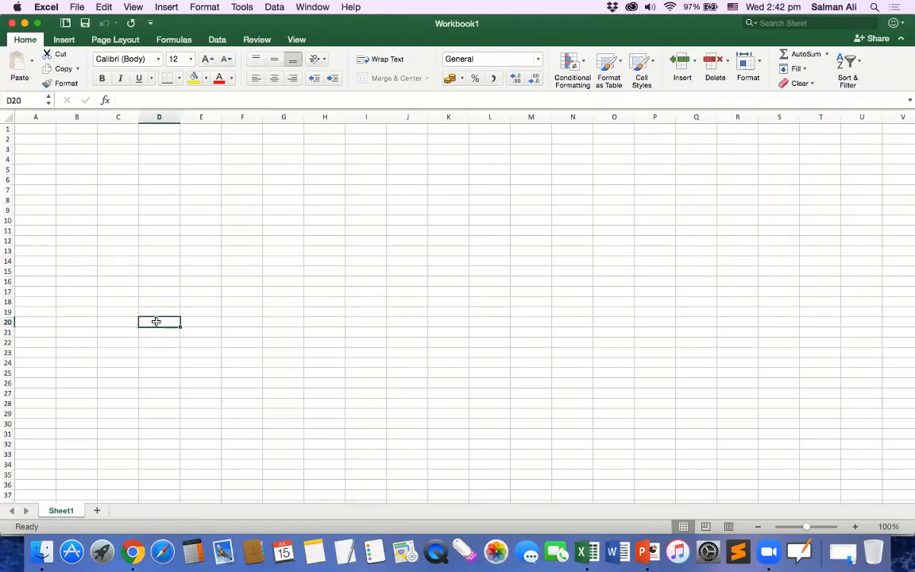
Select cells F13, A2, D3 and G5 in turn, and switch back to the PowerPoint slide on worksheets
left_click(231, 249)
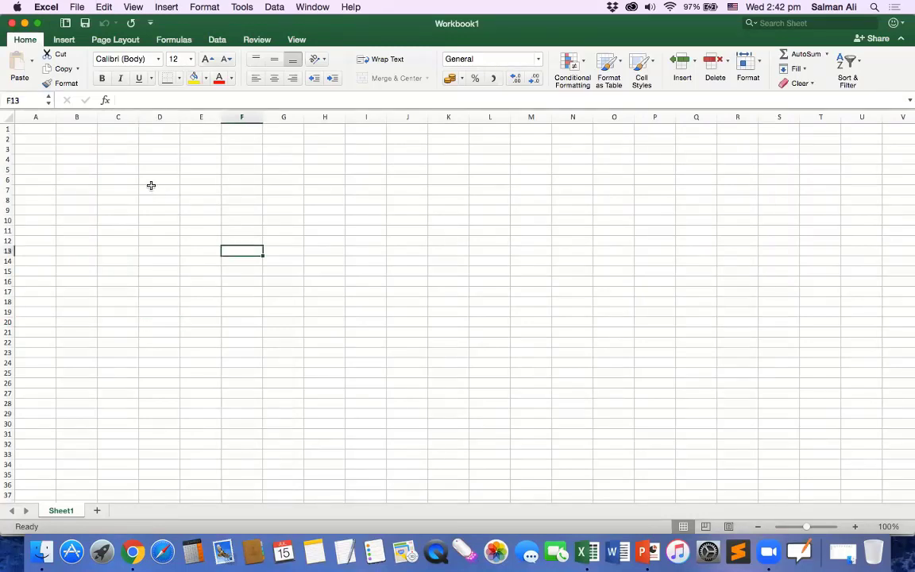
left_click(45, 135)
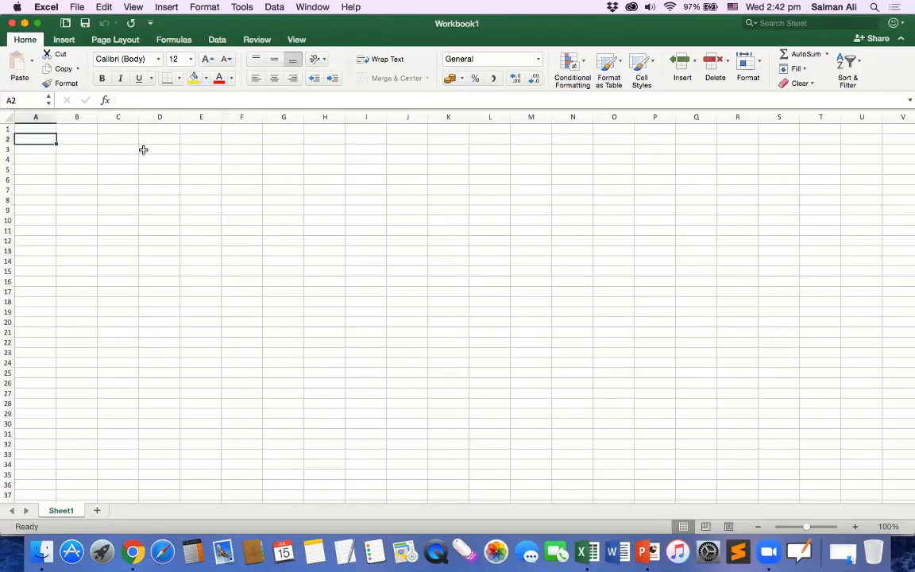
left_click(143, 147)
left_click(280, 171)
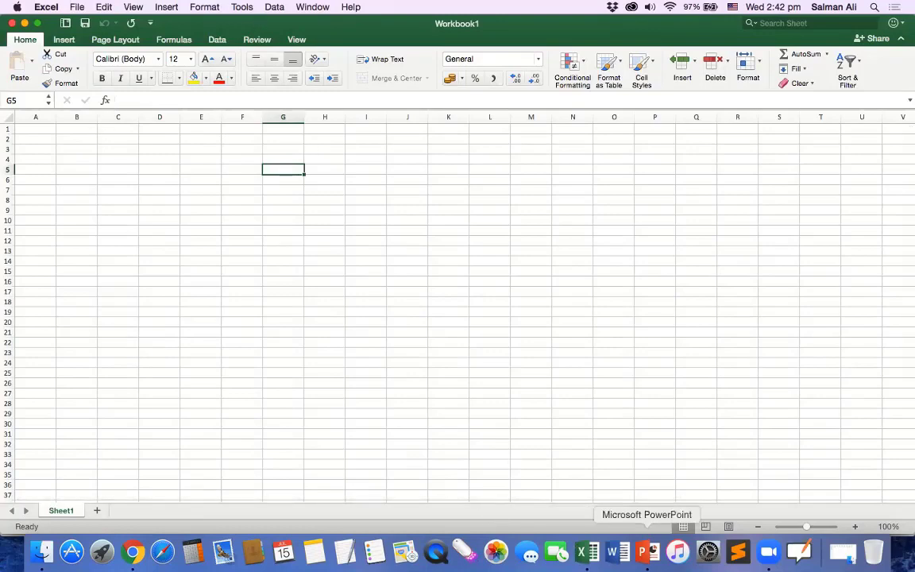
left_click(647, 551)
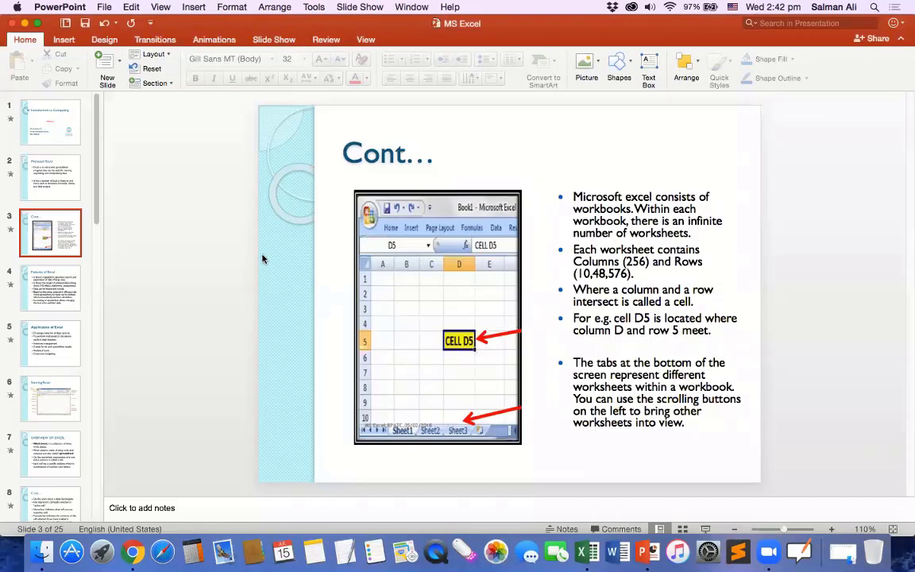
Advance the presentation from slide 3 to the "Overview of Excel" slide
key("Down")
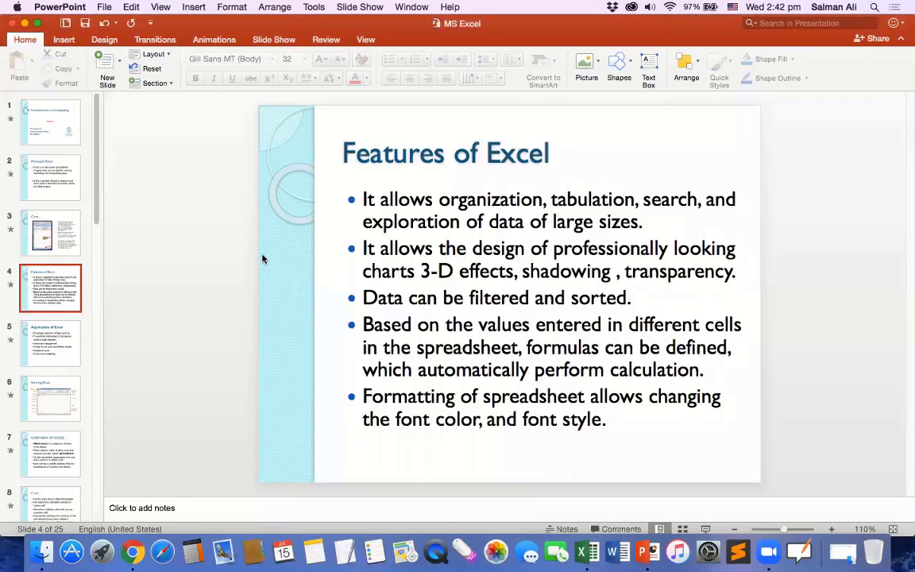
key("Down")
key("Down")
key("Down")
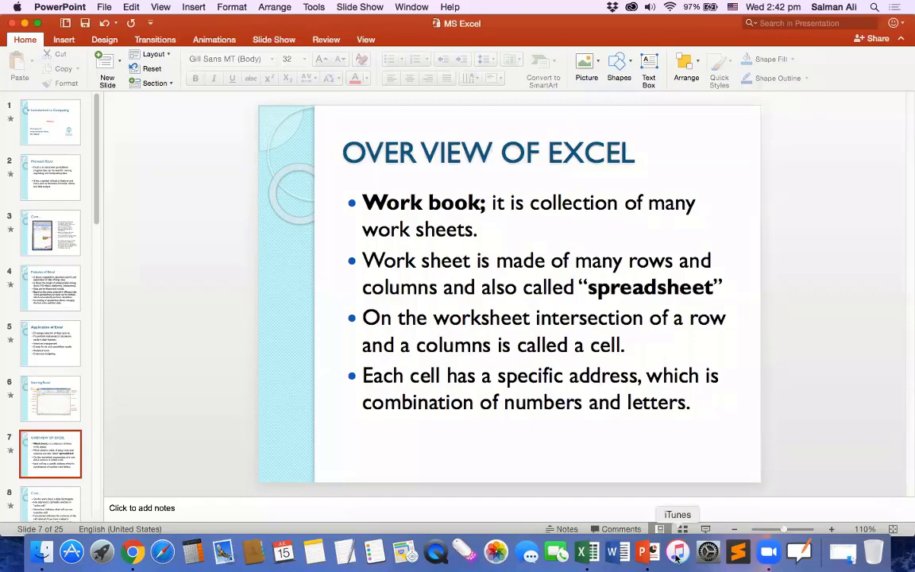
Switch to Excel and add four new worksheets to the workbook
left_click(588, 552)
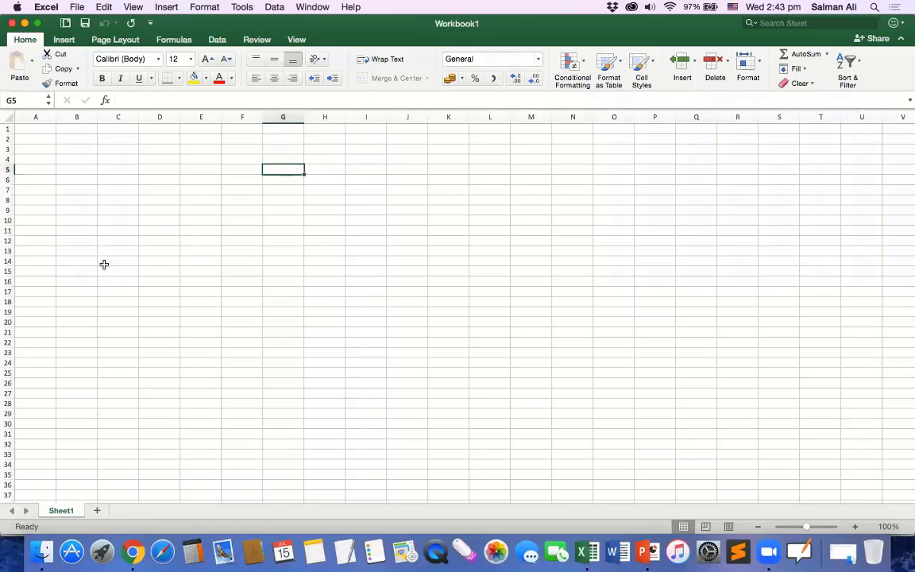
left_click(97, 511)
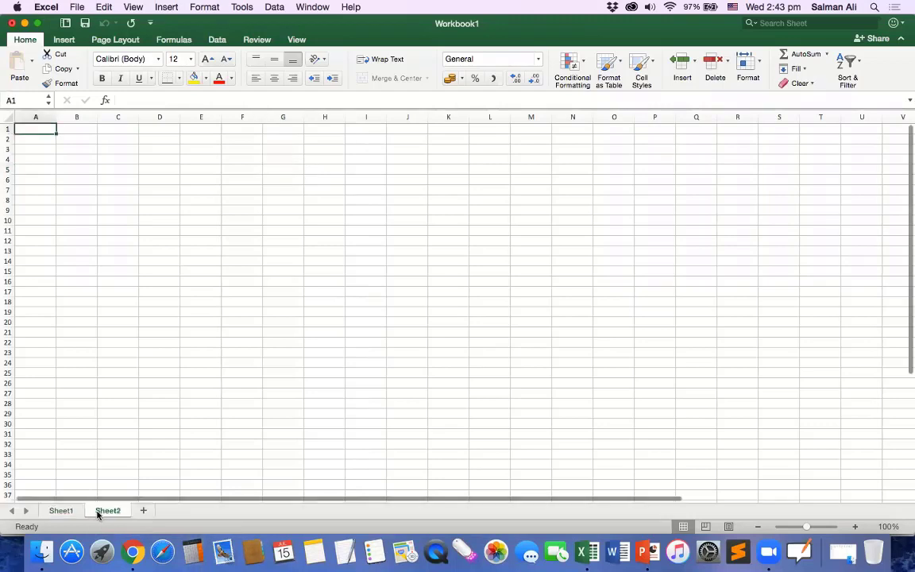
left_click(143, 511)
left_click(188, 511)
left_click(231, 511)
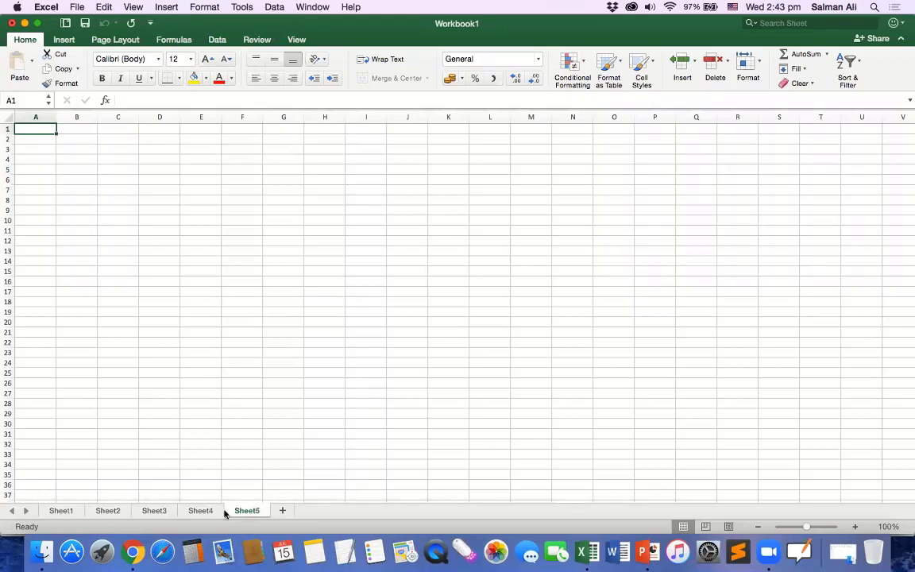
Go back to Sheet1, open its sheet name for editing and close it without renaming
left_click(71, 514)
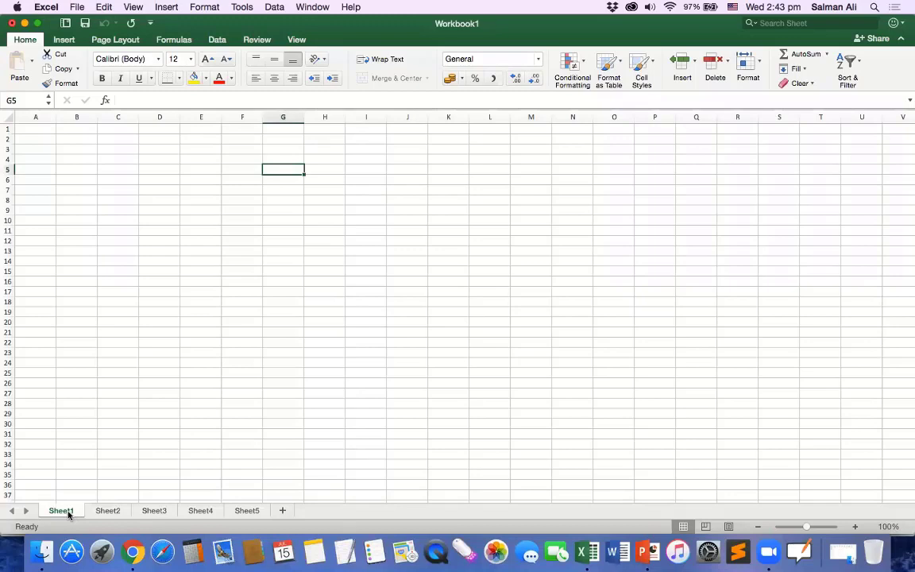
right_click(68, 515)
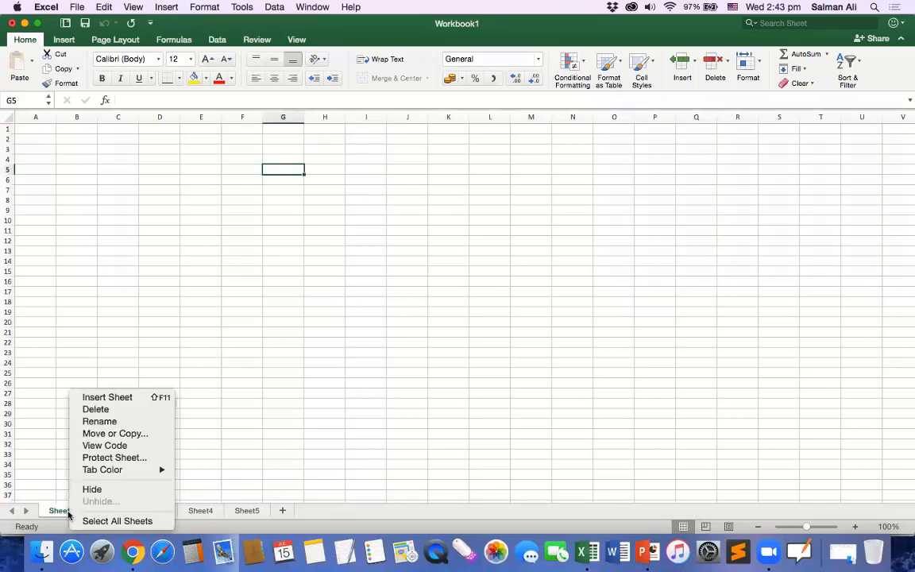
left_click(109, 427)
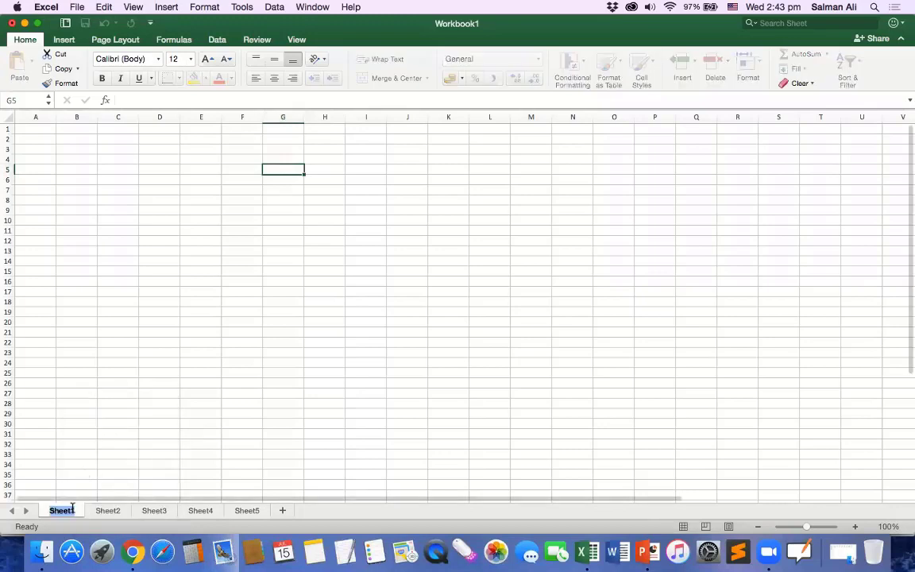
key("Return")
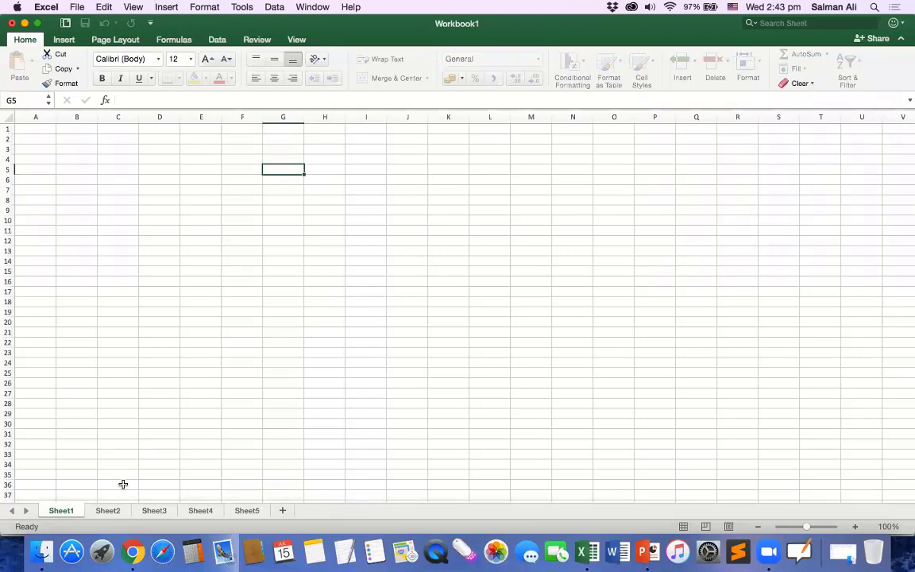
Cycle through the other worksheets up to Sheet5 and back to Sheet1, three times in all
left_click(108, 512)
left_click(154, 511)
left_click(200, 511)
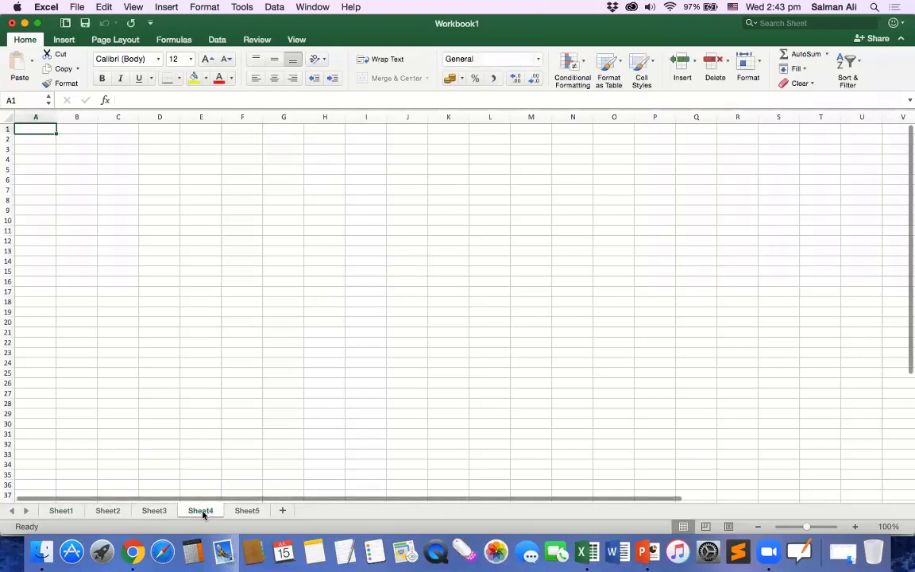
left_click(246, 511)
left_click(58, 511)
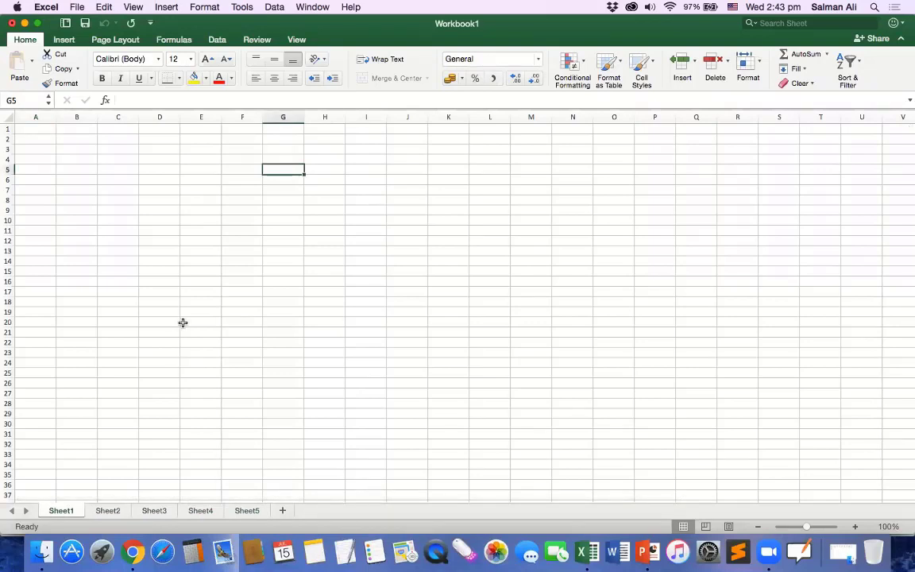
left_click(108, 510)
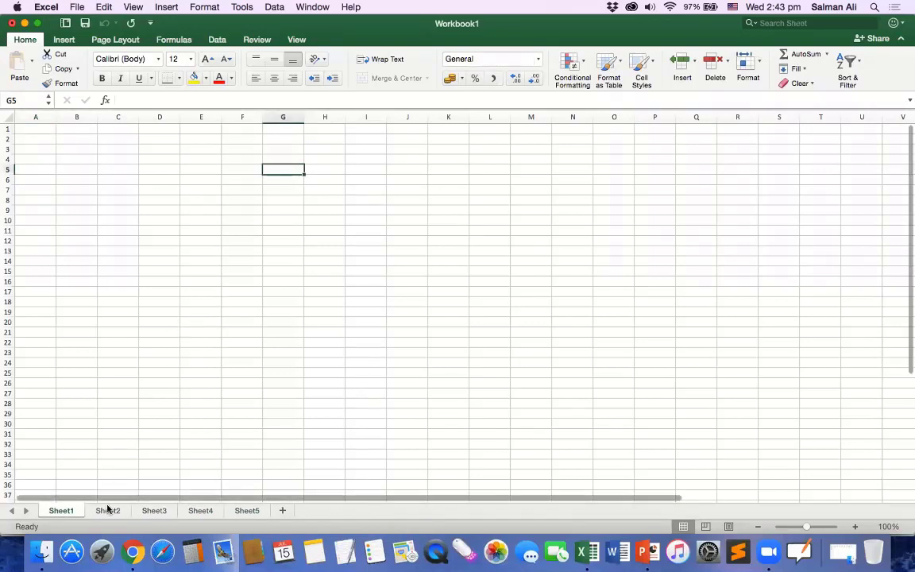
left_click(200, 511)
left_click(246, 510)
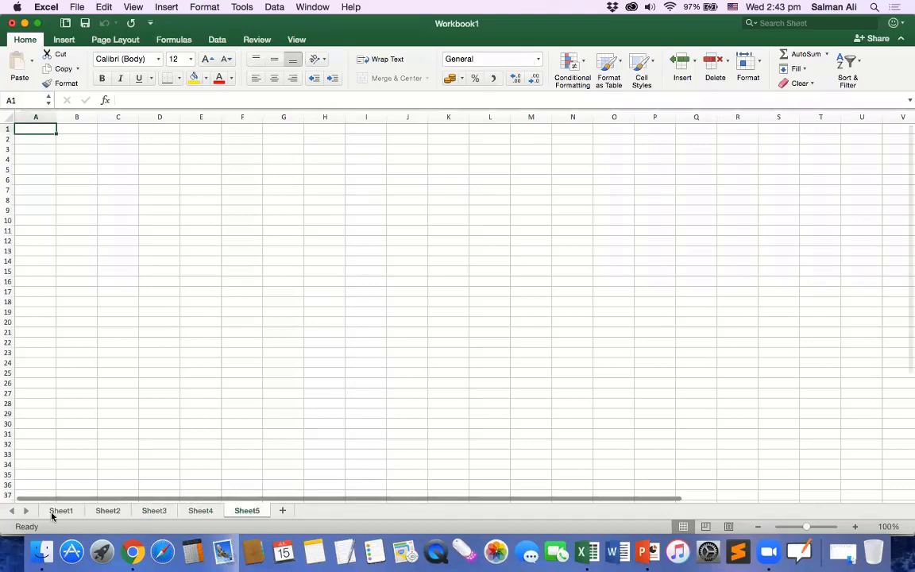
left_click(52, 513)
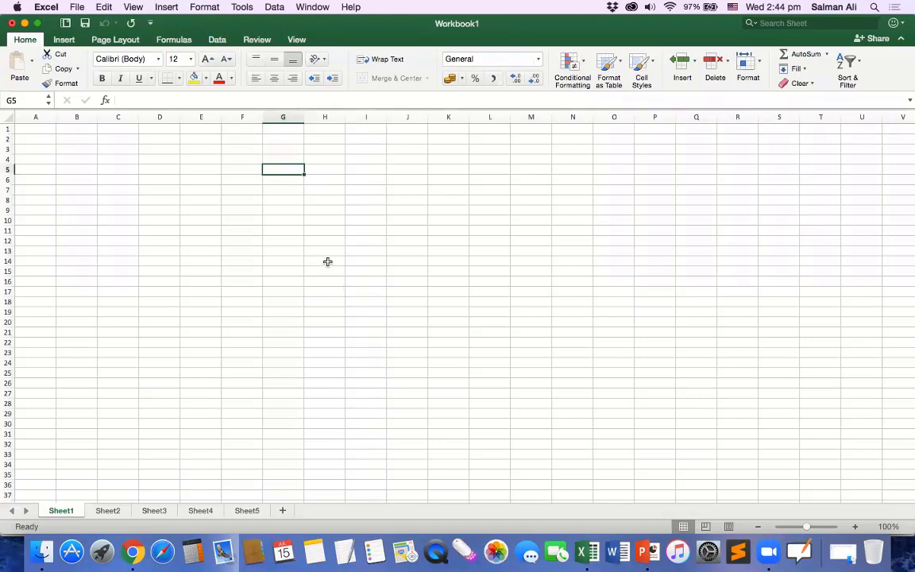
left_click(107, 510)
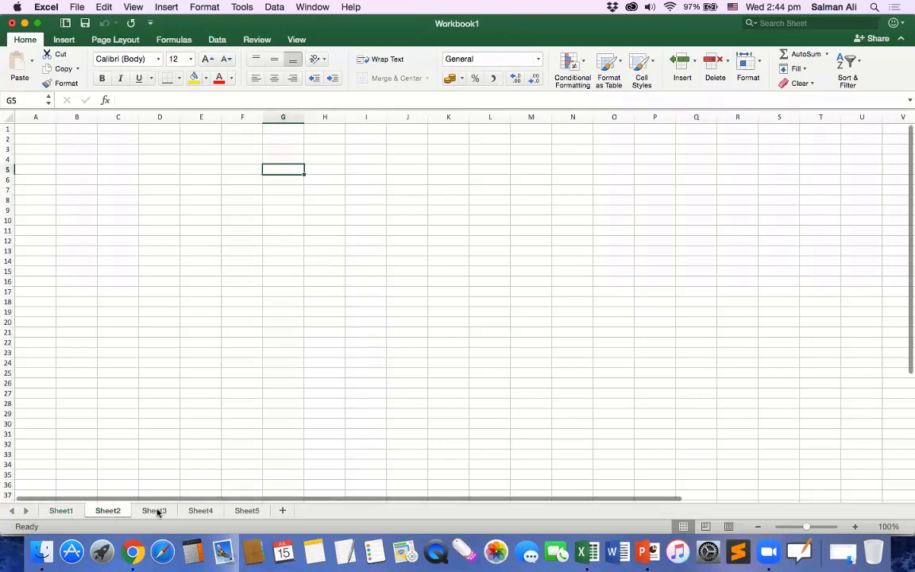
left_click(154, 510)
left_click(200, 510)
left_click(246, 510)
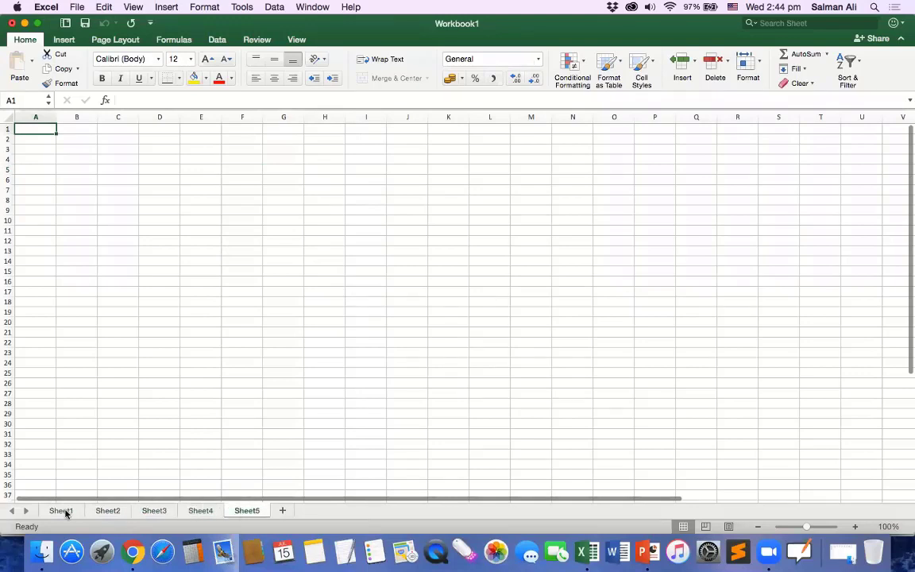
left_click(61, 510)
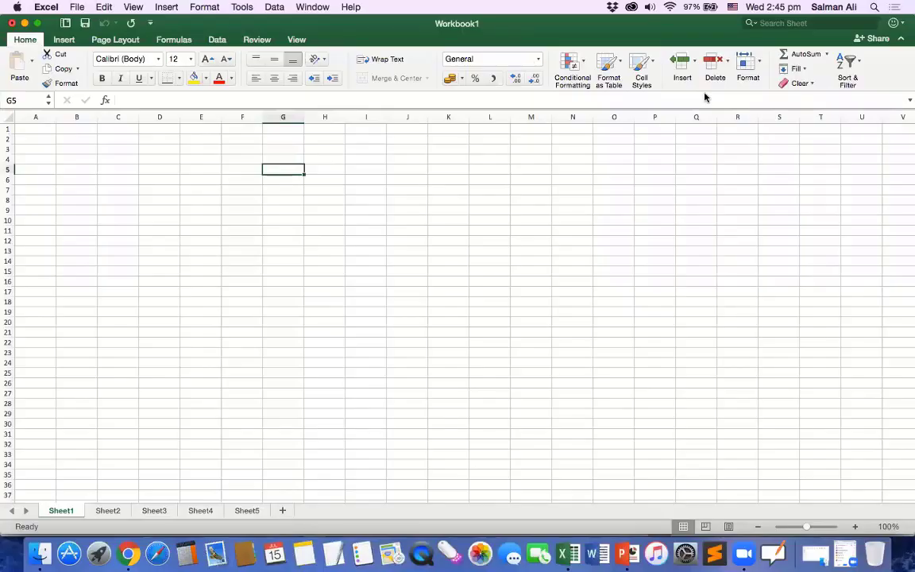
Select cell J5, switch to PowerPoint and go back to the "Features of Excel" slide
left_click(411, 168)
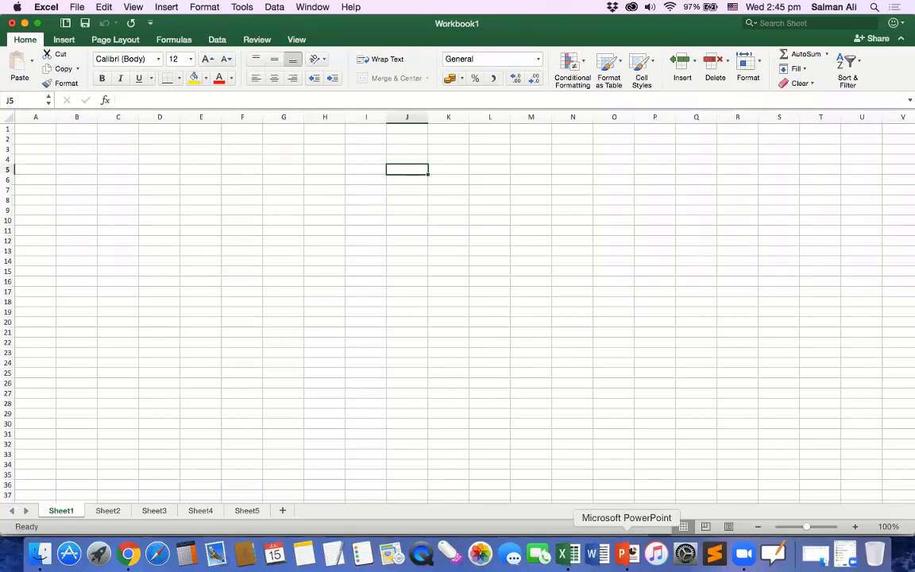
left_click(627, 553)
key("Up")
key("Up")
key("Up")
key("Up")
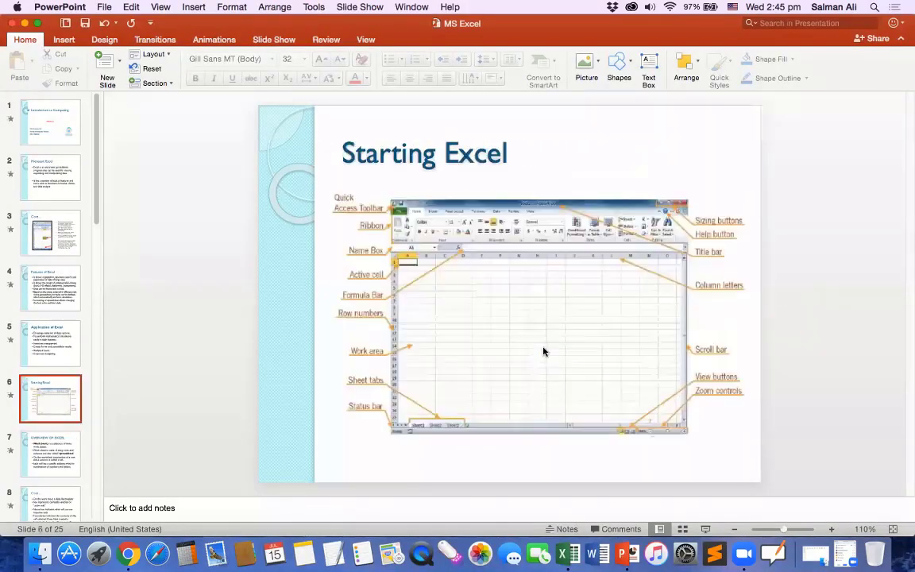
key("Down")
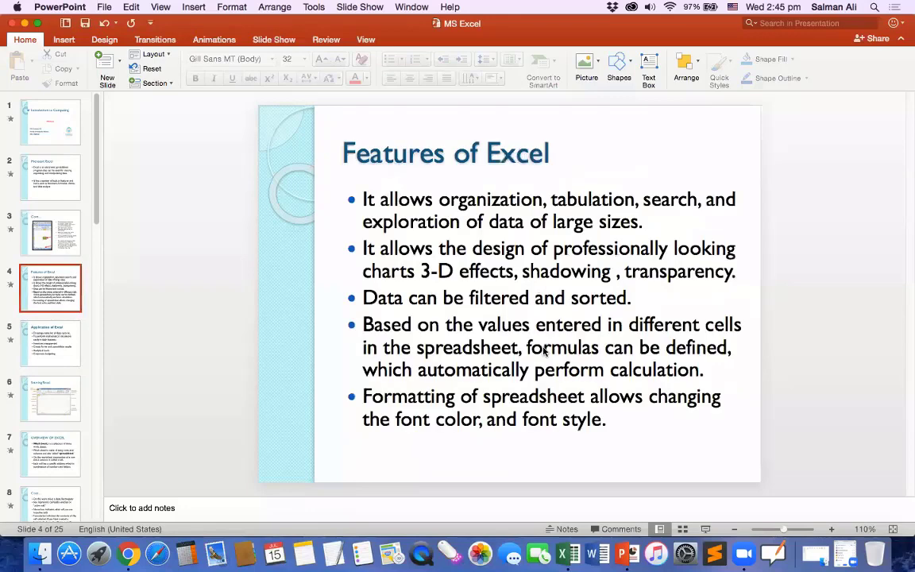
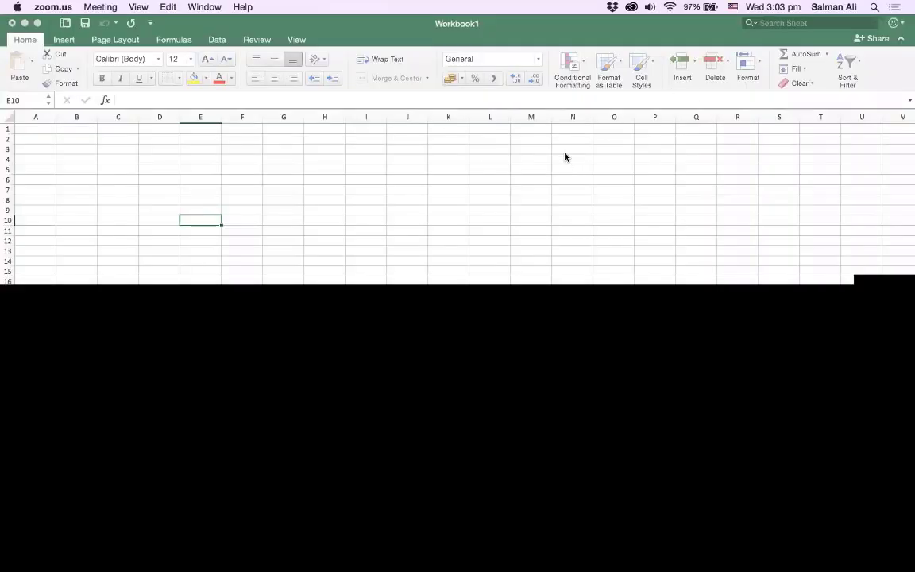
Enter the text "Introduction to" in cell G1 of Sheet1 in the Excel workbook
left_click(524, 177)
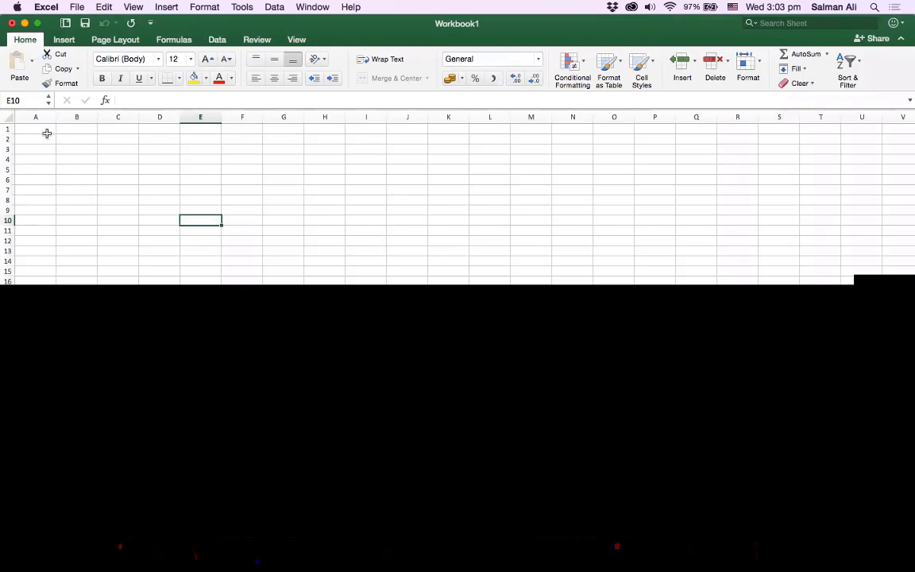
left_click(289, 127)
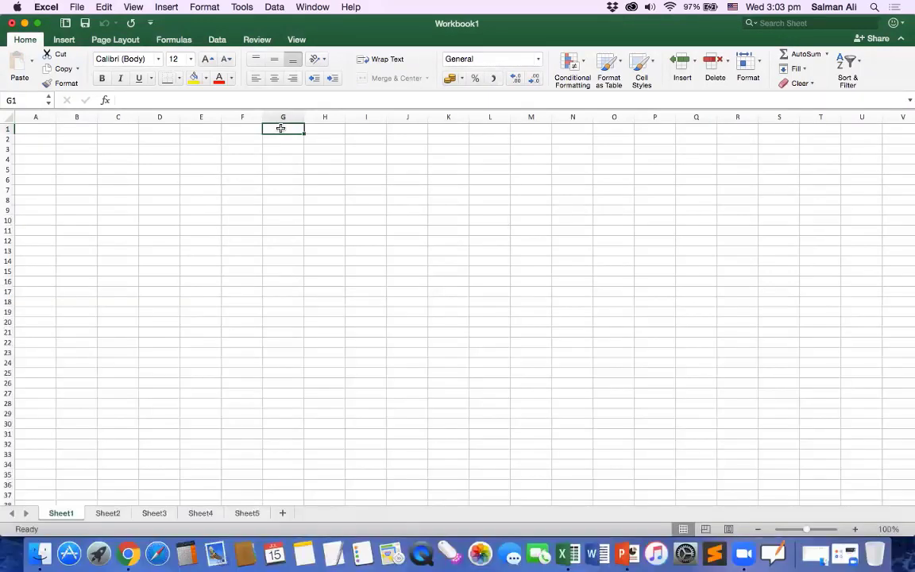
double_click(280, 128)
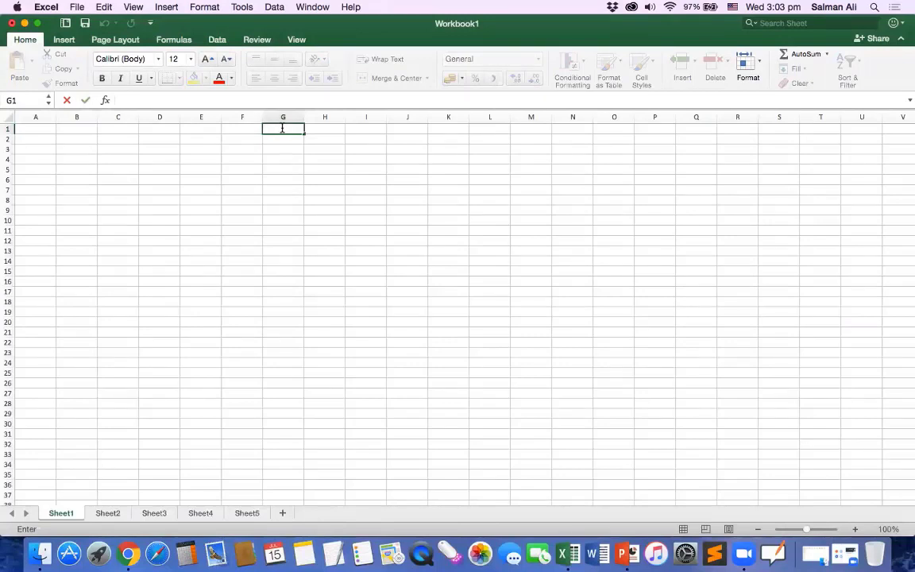
type("Introductio")
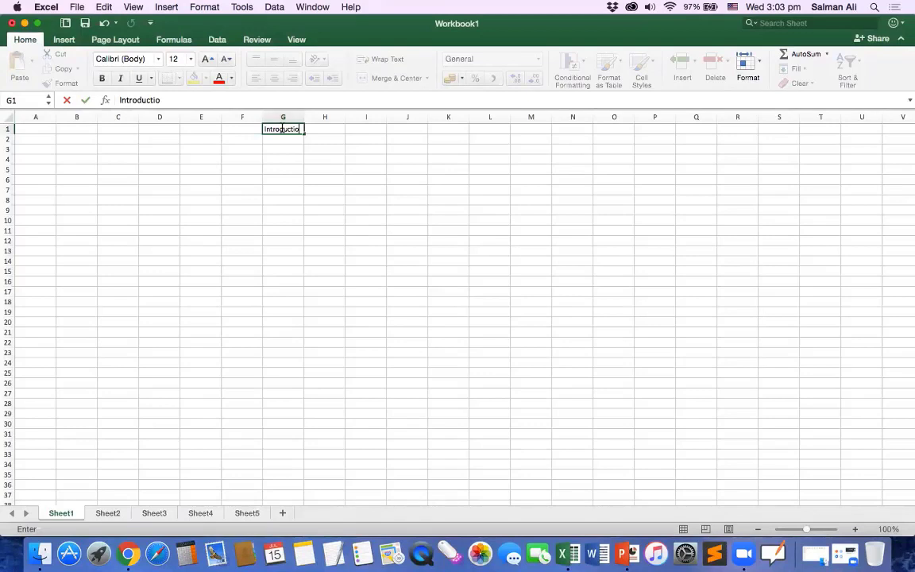
type("n to")
left_click(314, 151)
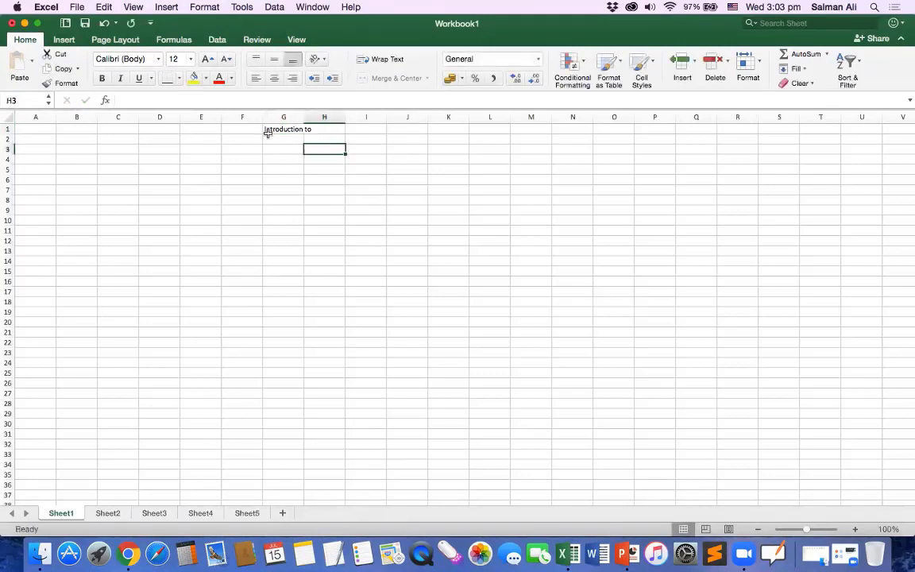
Extend the text in cell G1 to read "Introduction to computing"
left_click(284, 128)
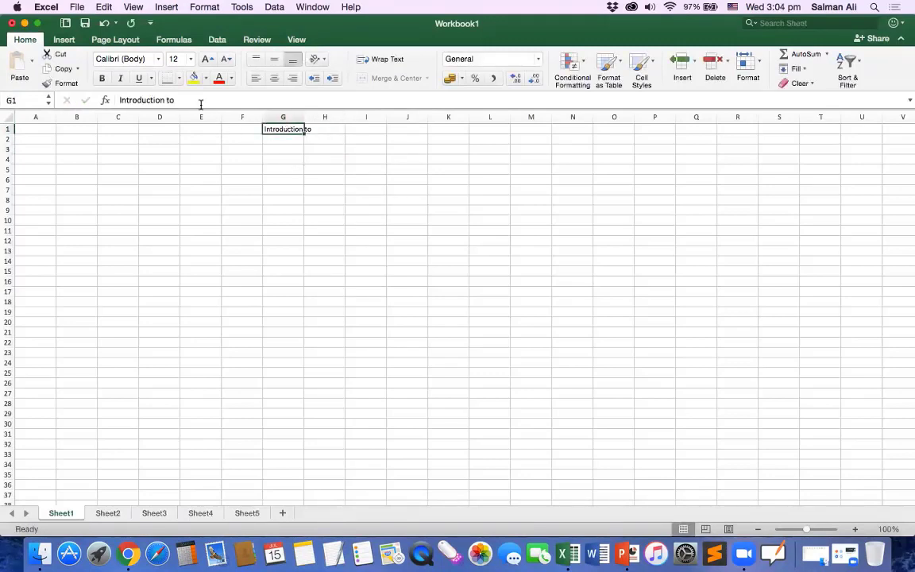
double_click(299, 130)
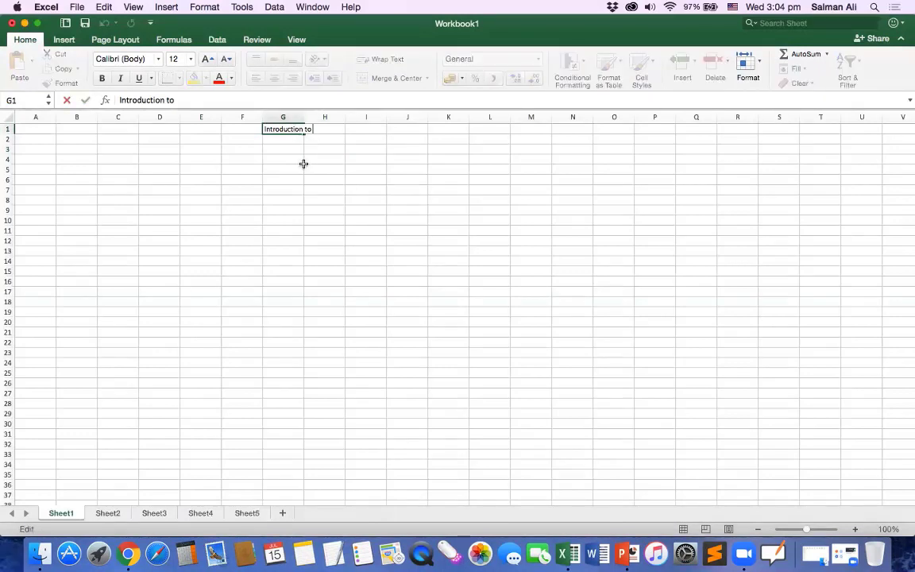
type("computing")
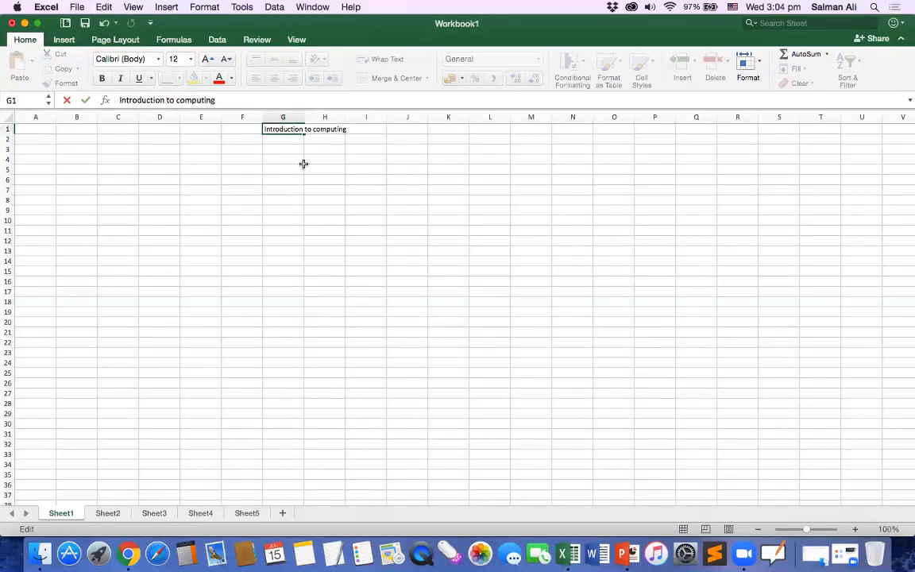
left_click(300, 167)
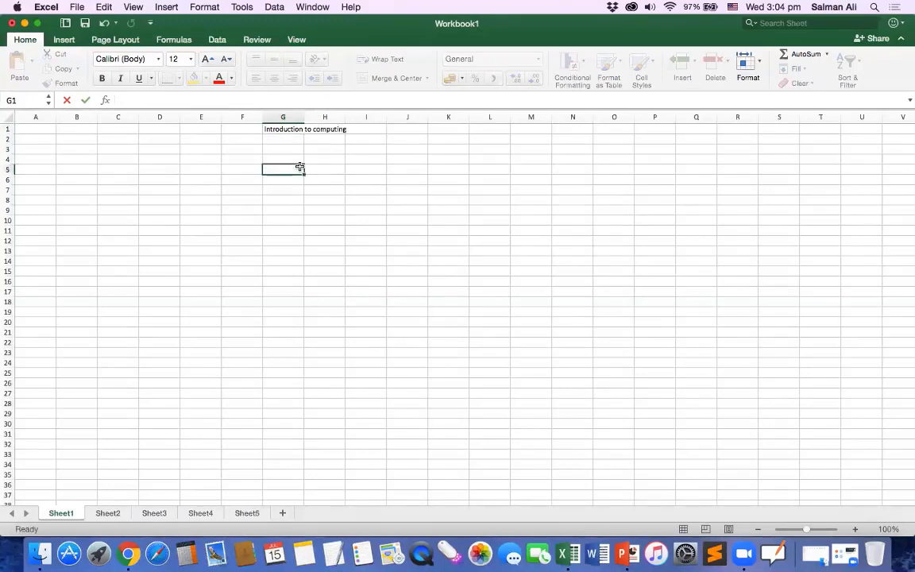
Select cells G1 and H1 in turn to check which one holds the overflowing text
left_click(290, 129)
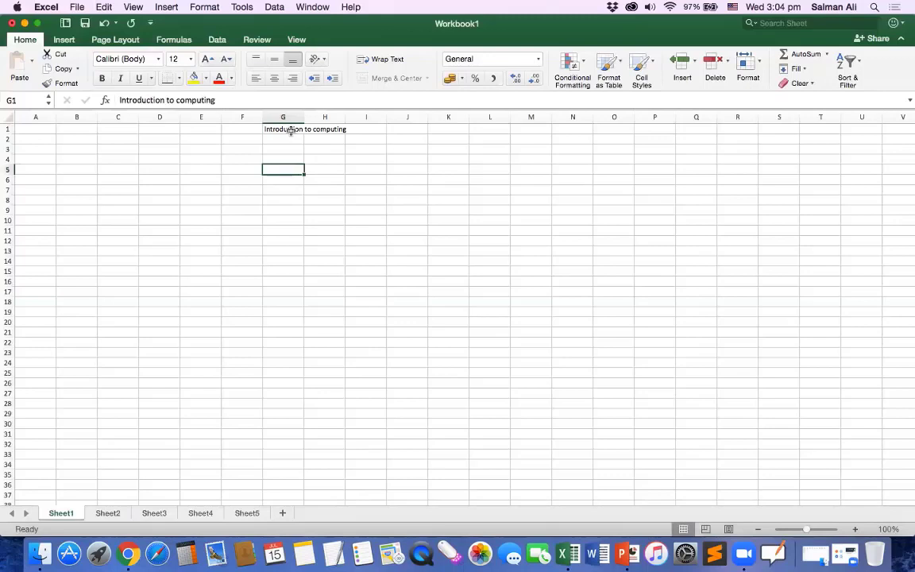
left_click(304, 167)
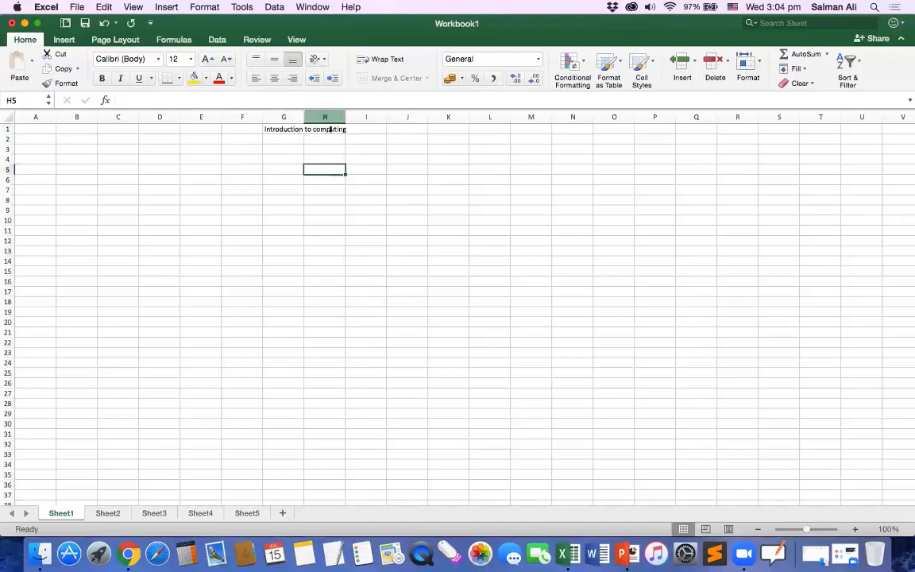
left_click(324, 131)
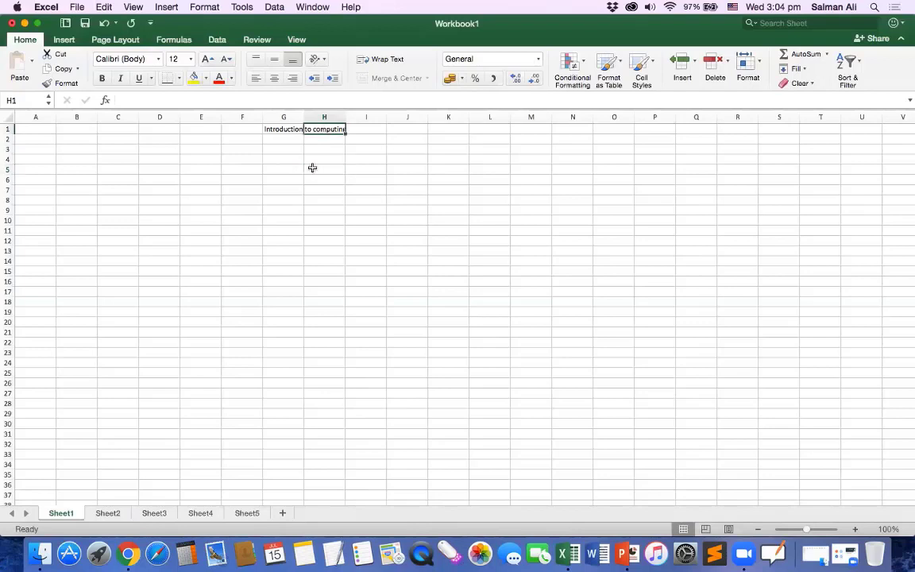
left_click(283, 130)
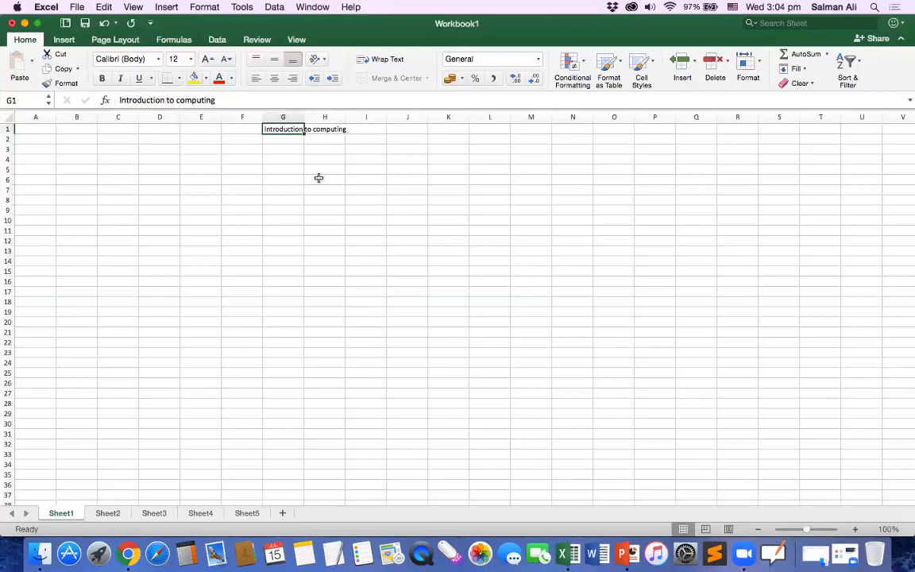
key("Right")
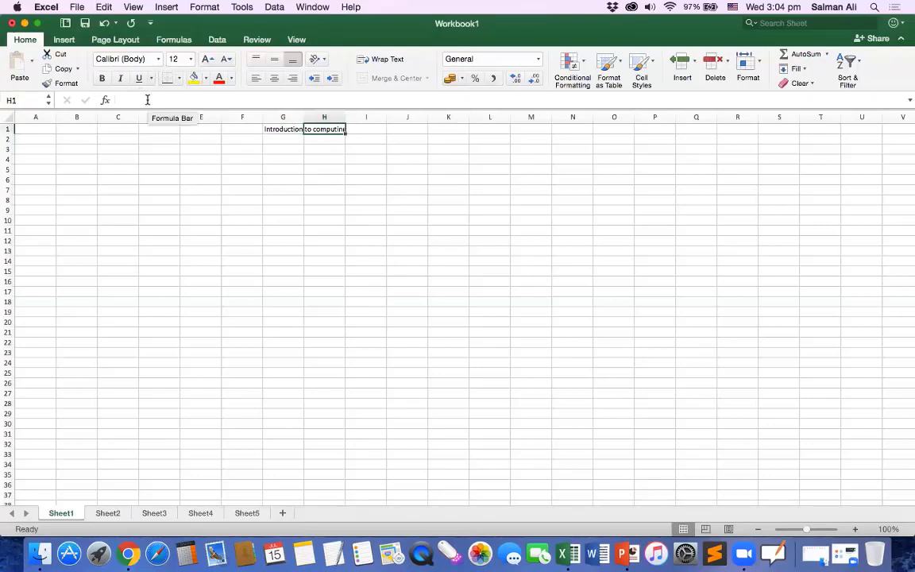
Move back and forth between cells G1 and H1 to compare the contents stored in each
key("Left")
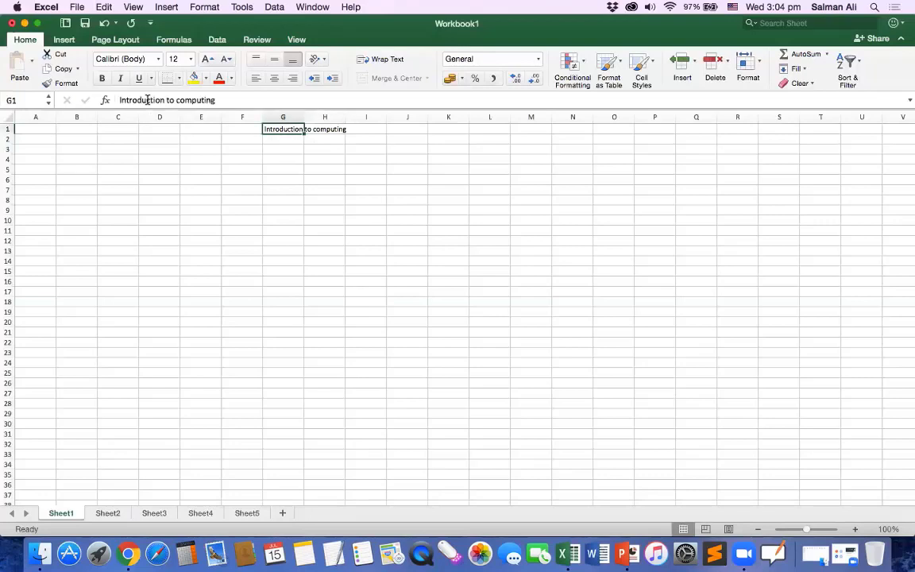
key("Right")
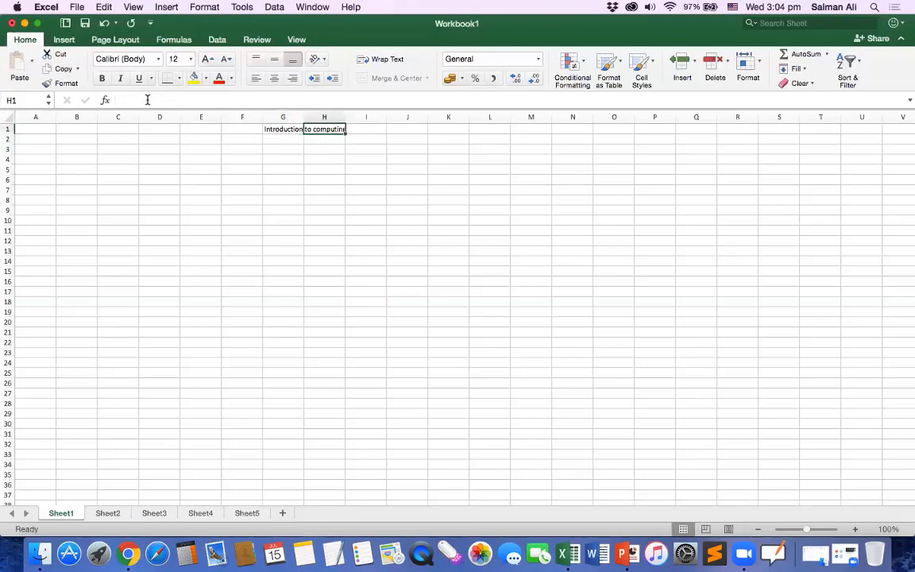
key("Left")
key("Down")
key("Up")
key("Right")
key("Left")
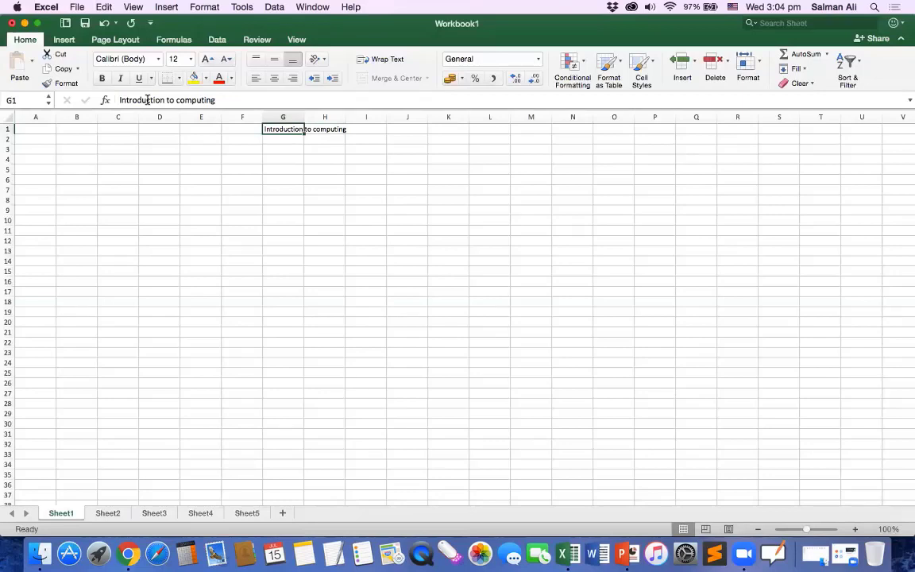
key("Right")
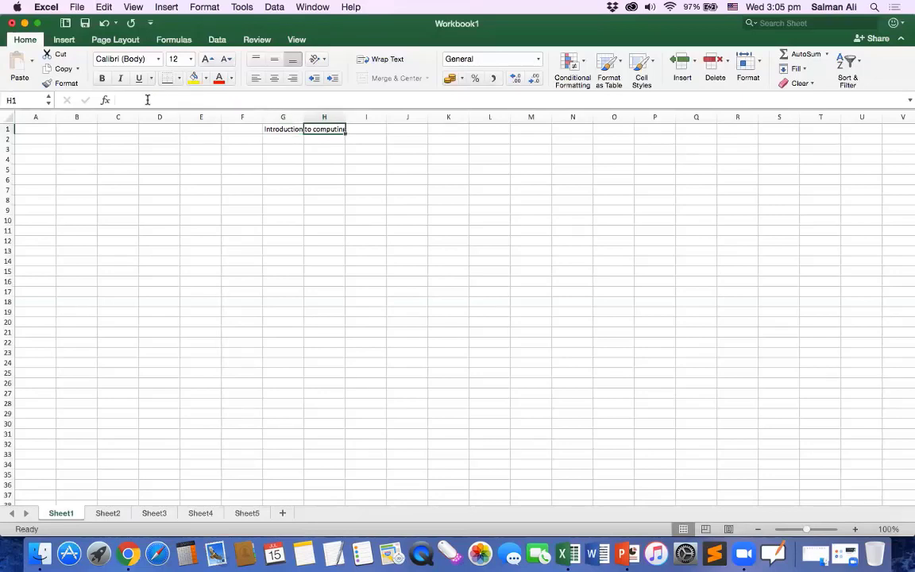
Enter the text "ADP (CS)" in cell H1, beside the introduction text
key("Down")
key("Up")
type("AD")
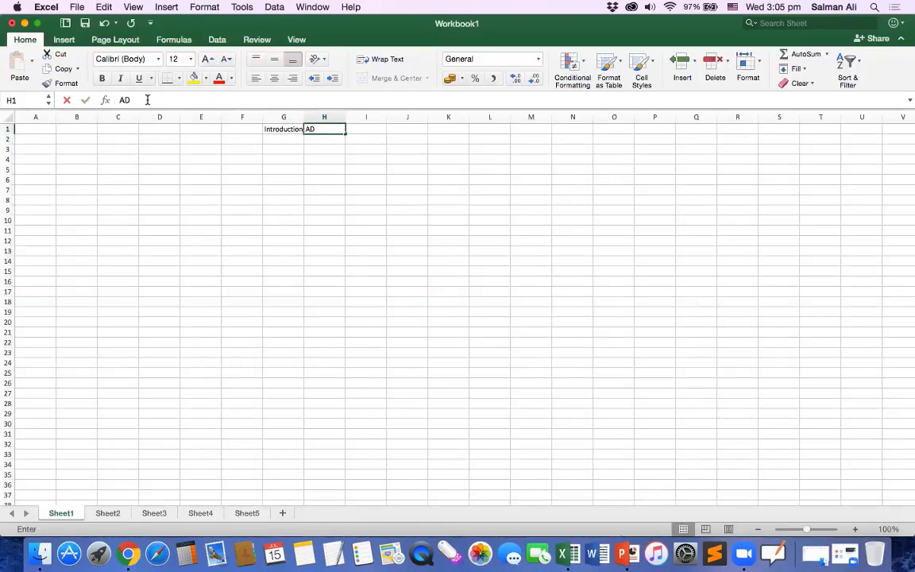
type("P ()")
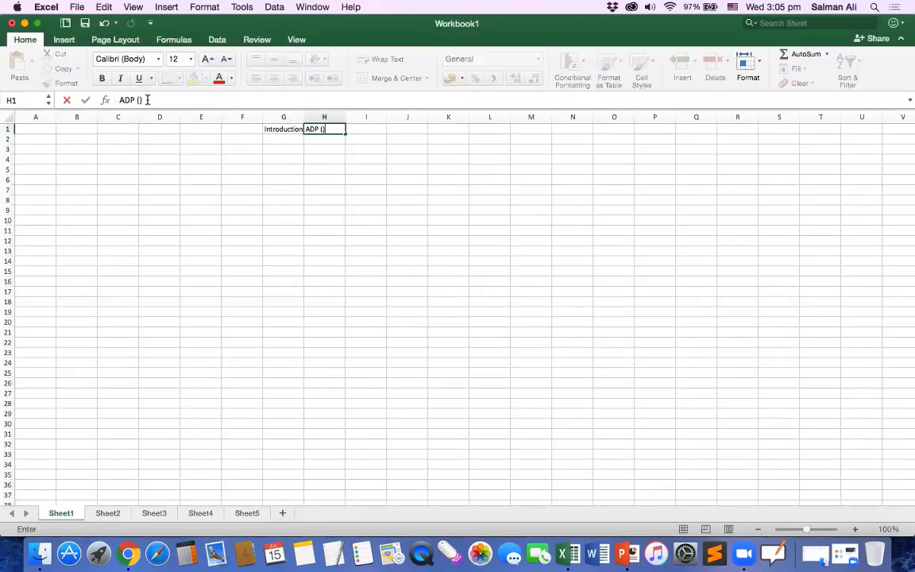
key("Left")
key("Right")
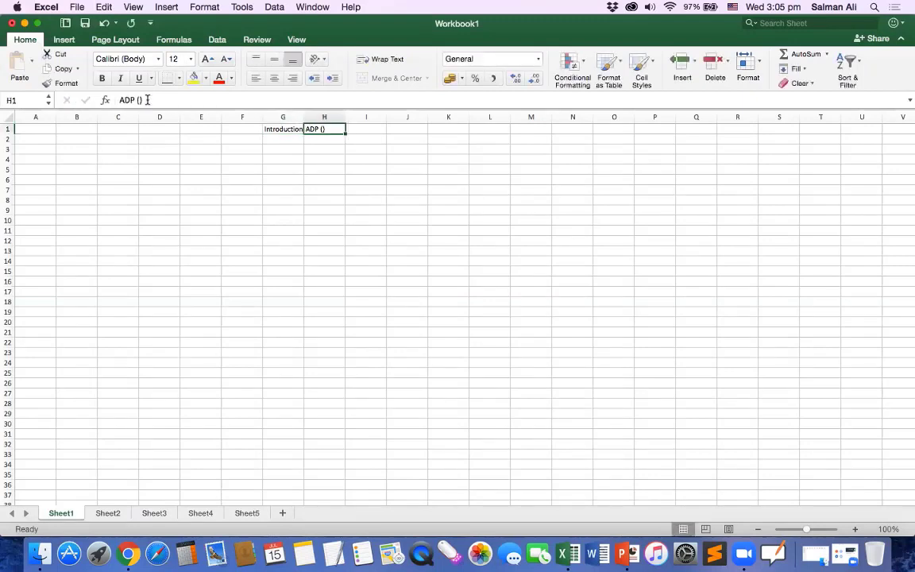
left_click(139, 100)
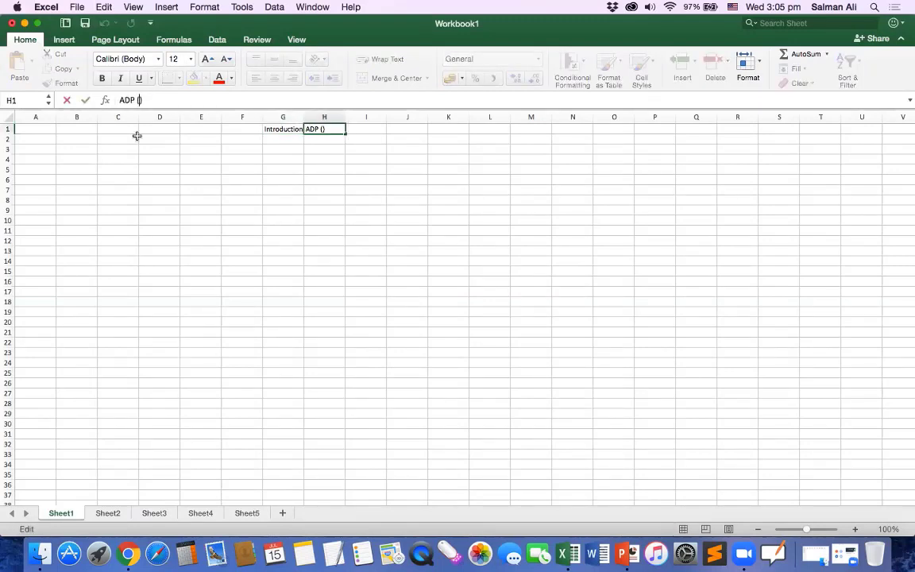
type("CS")
left_click(319, 160)
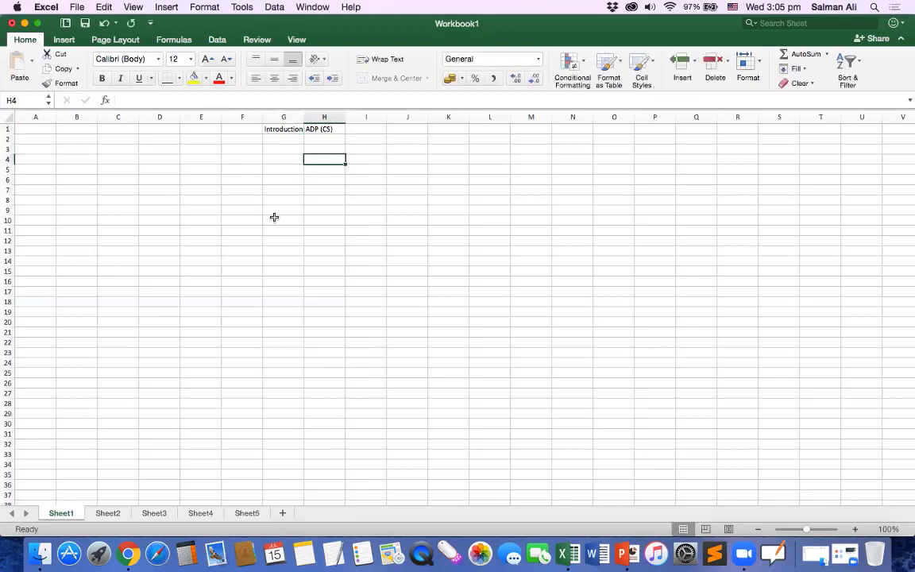
Check the stored contents of cell G1 against those of the newly filled cell H1
left_click(286, 129)
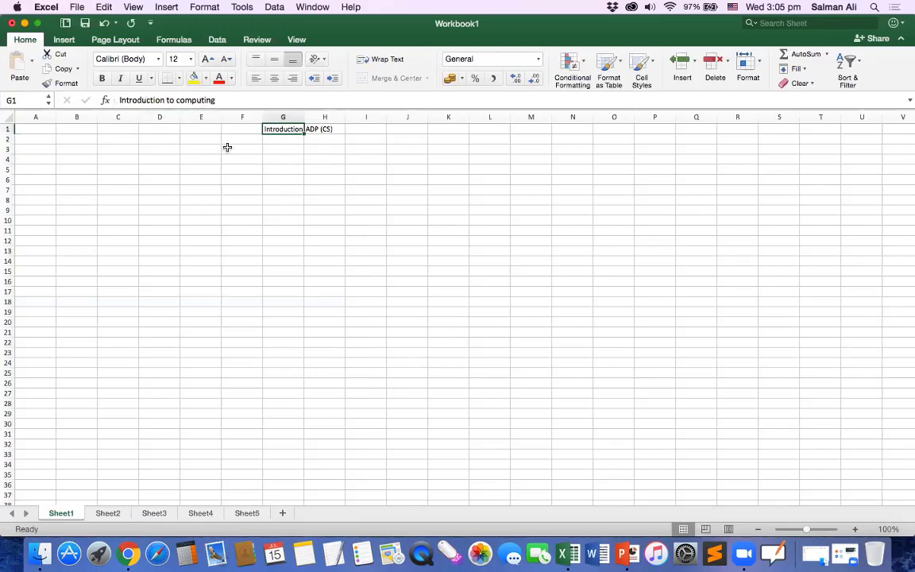
key("Right")
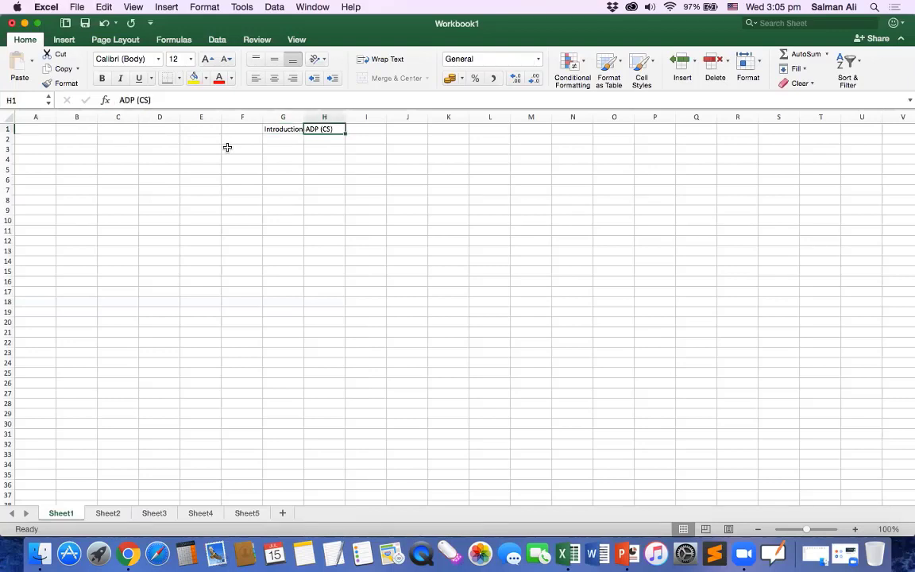
left_click(288, 128)
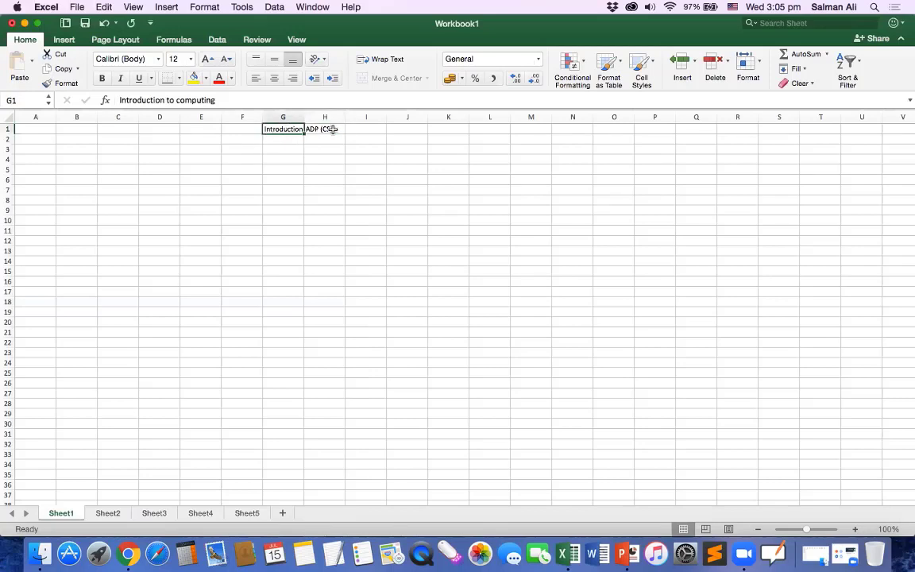
left_click(306, 190)
left_click(293, 131)
Enter the text "ADP (CS)" in cell G3
left_click(282, 150)
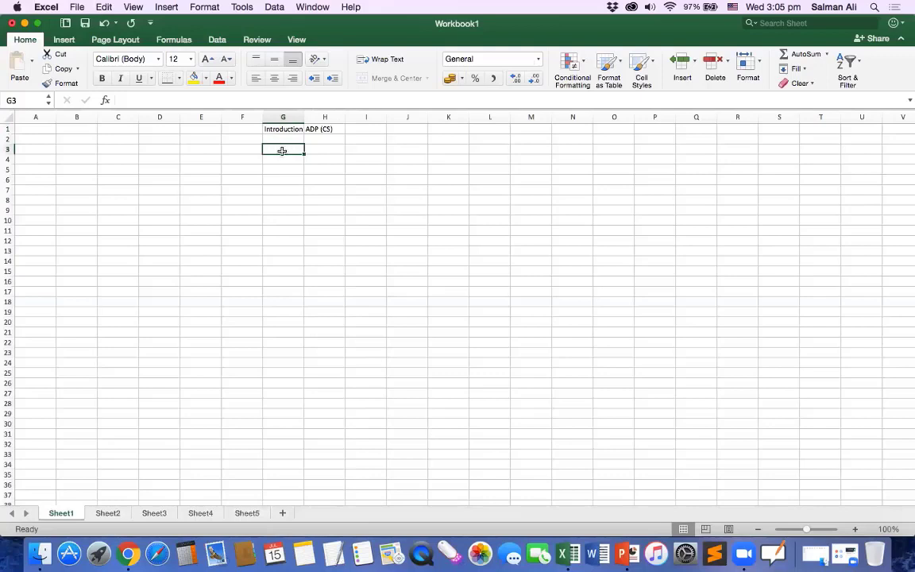
double_click(284, 149)
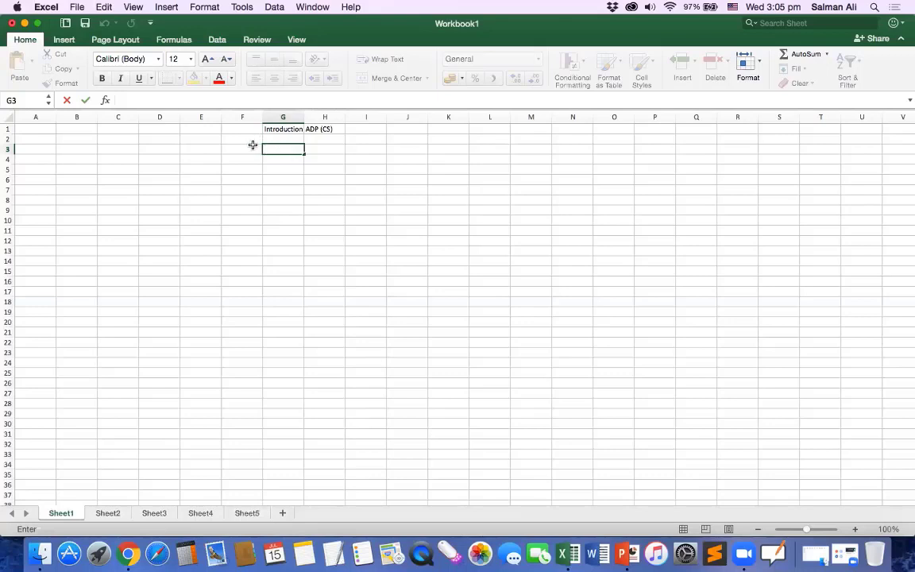
left_click(265, 180)
left_click(282, 150)
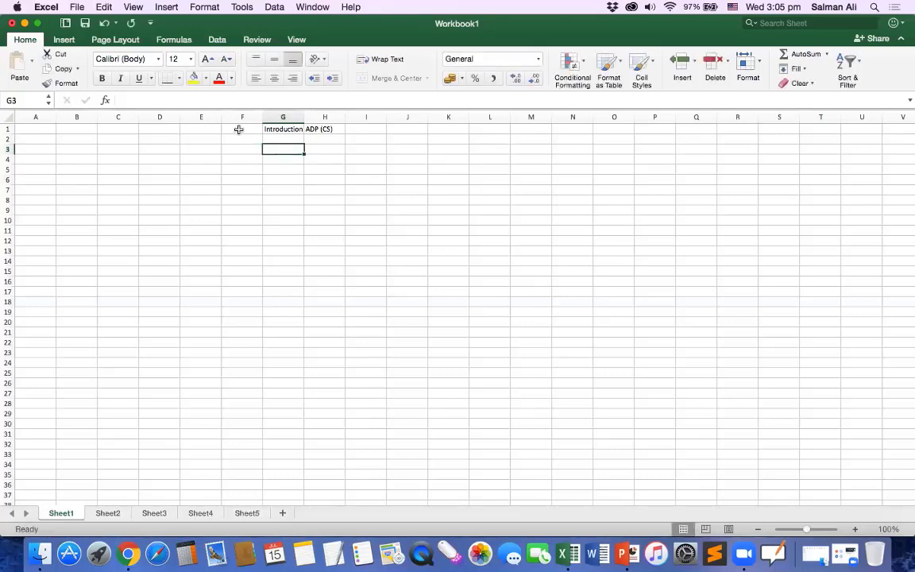
left_click(136, 96)
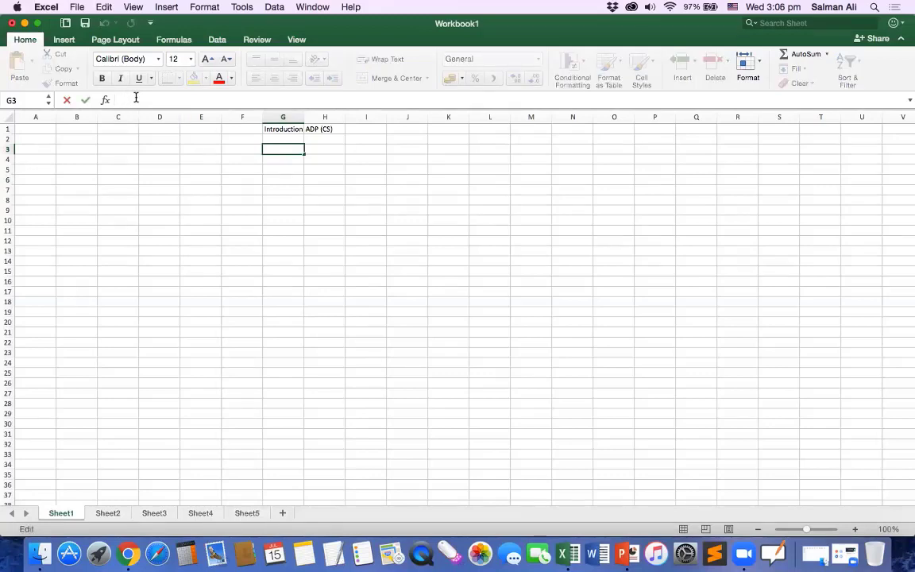
type("AD")
type("P ()")
type("CS")
key("Return")
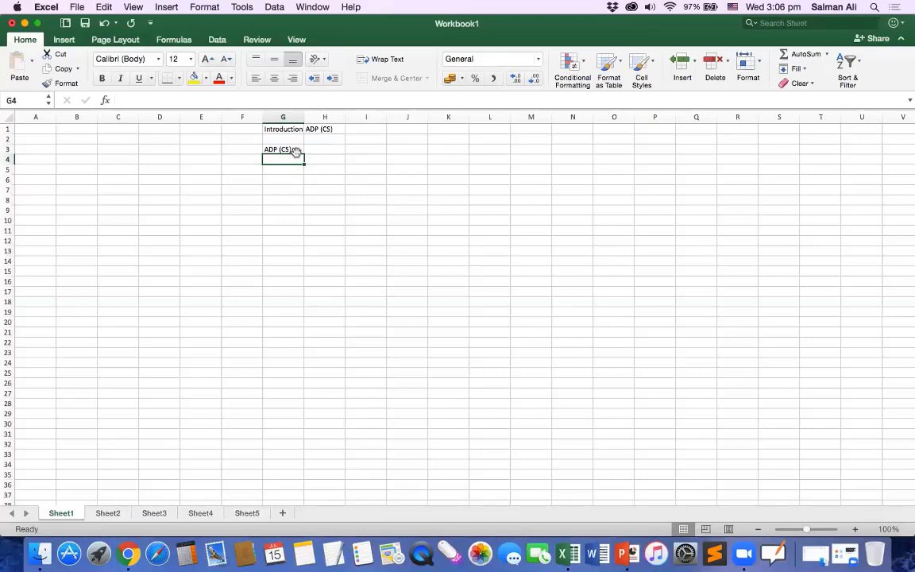
Select cells G3 and G1 in turn to check the full text each one holds
left_click(355, 149)
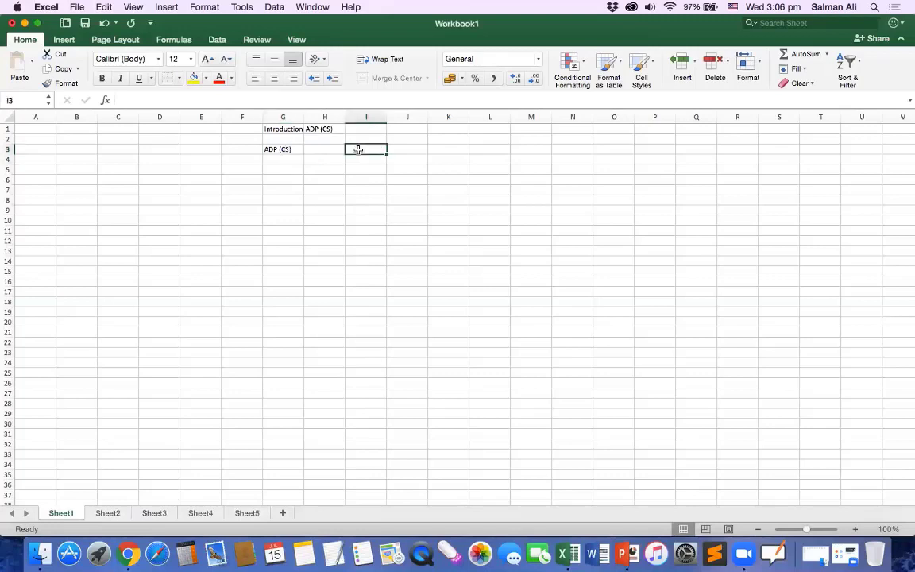
left_click(287, 149)
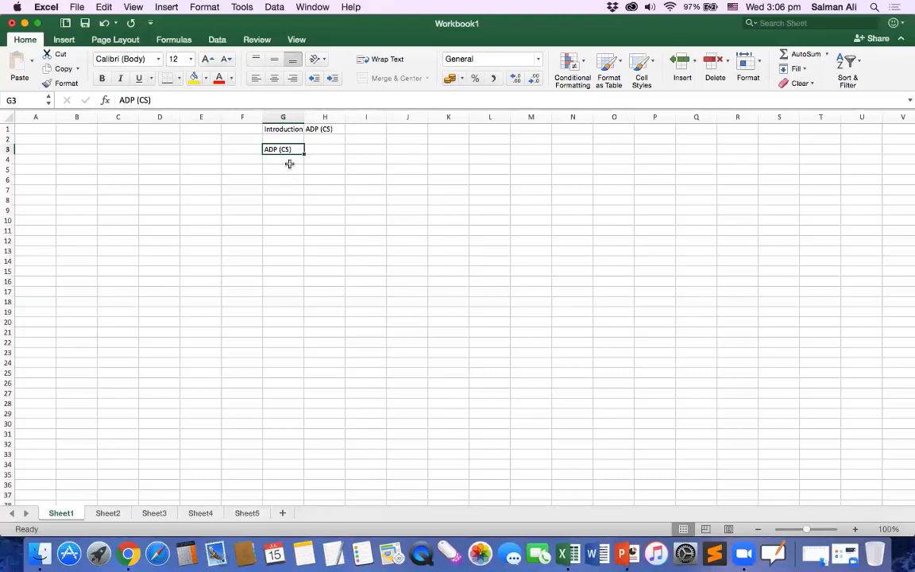
left_click(286, 130)
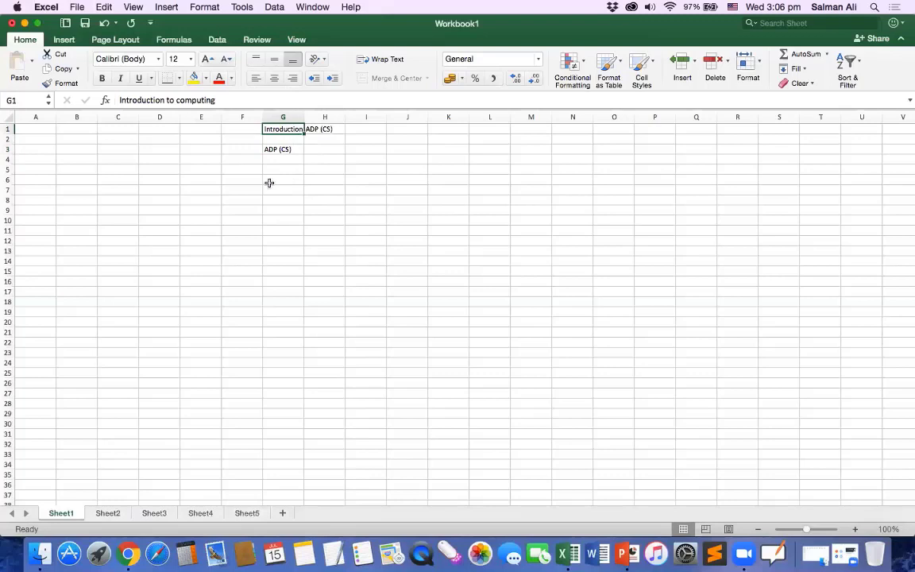
left_click(307, 188)
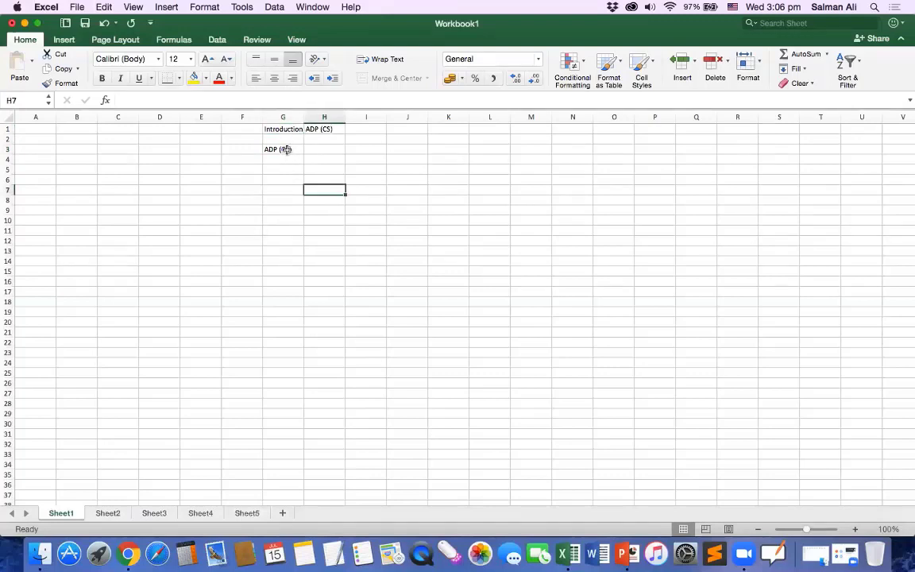
left_click(287, 151)
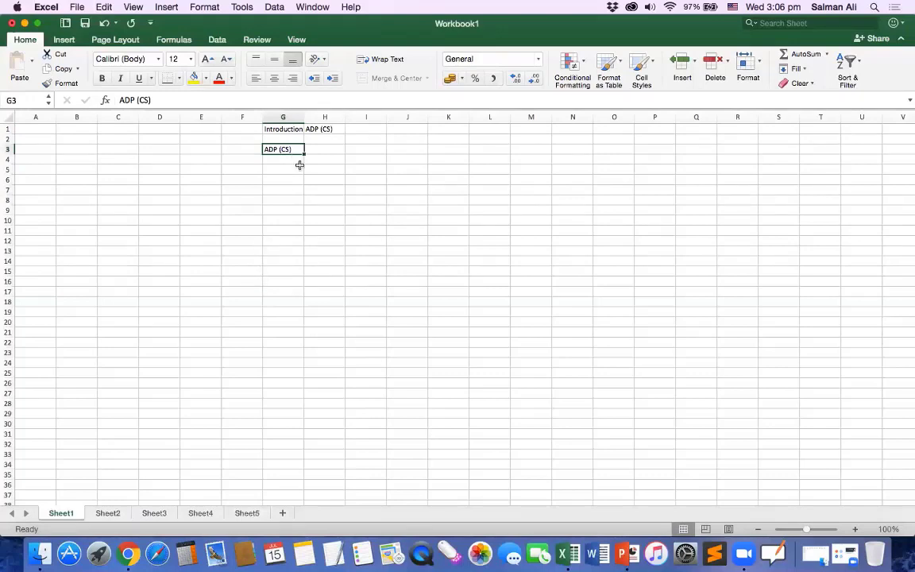
left_click(325, 167)
Capitalize the last word in cell G1 so the text reads "Introduction to Computing", and reselect the cell to check it
left_click(287, 130)
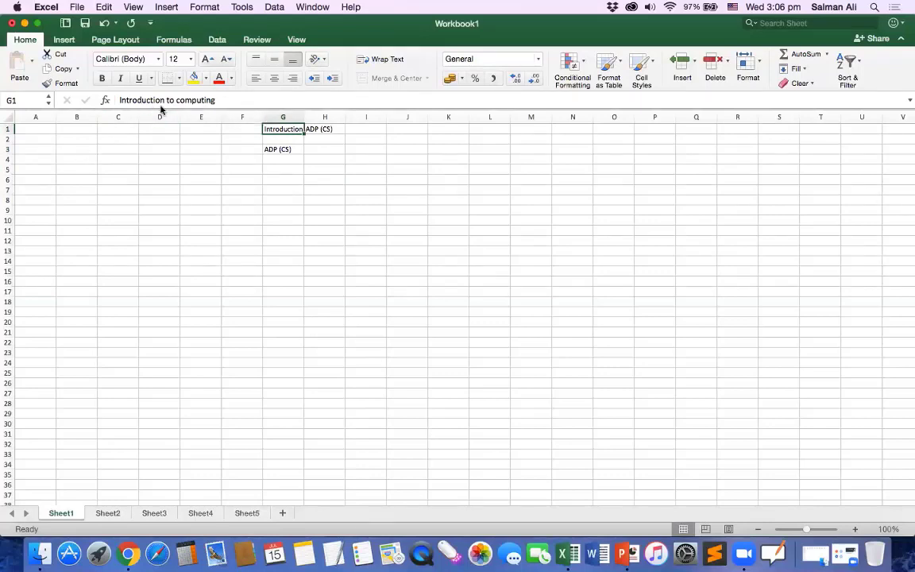
left_click(221, 100)
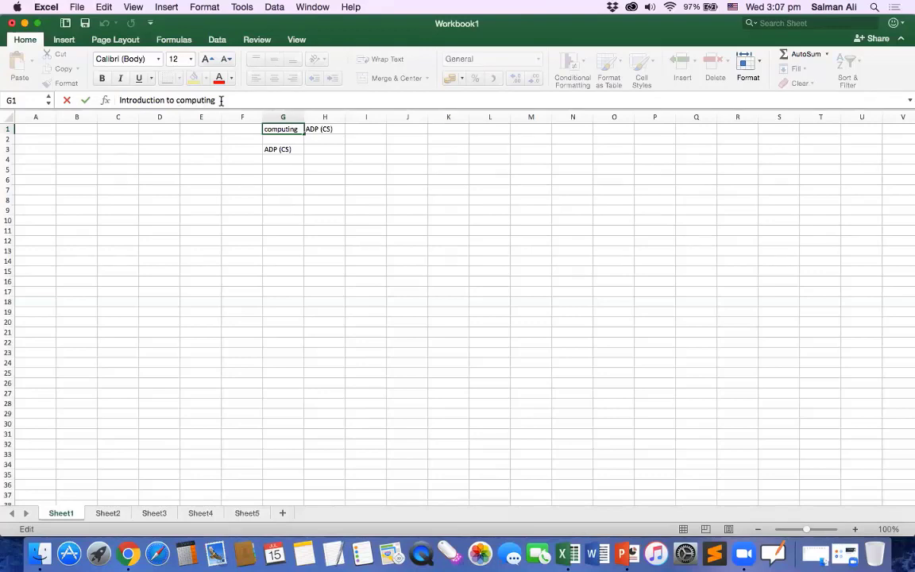
key("Left")
key("Left")
key("Left")
key("Left")
key("Left")
key("Left")
key("Left")
key("Left")
key("BackSpace")
type("C")
left_click(282, 189)
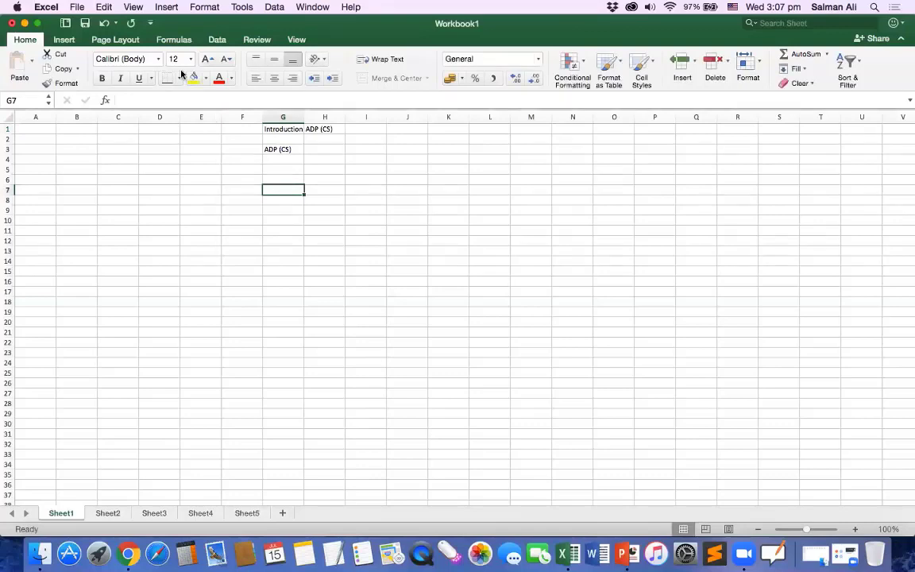
left_click(296, 127)
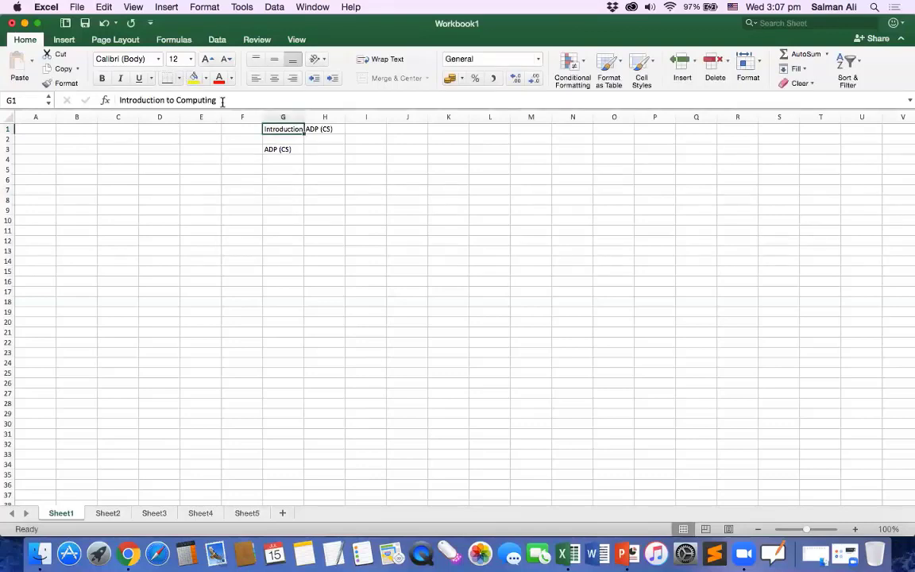
Try widening column G to fit the text in cell G1, and undo the width change
left_click(346, 236)
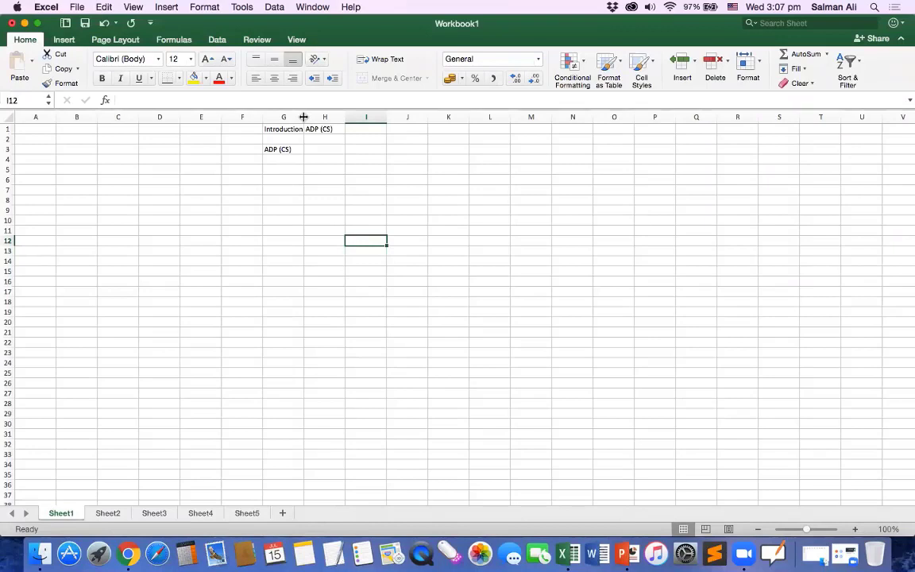
left_click_drag(303, 117, 304, 117)
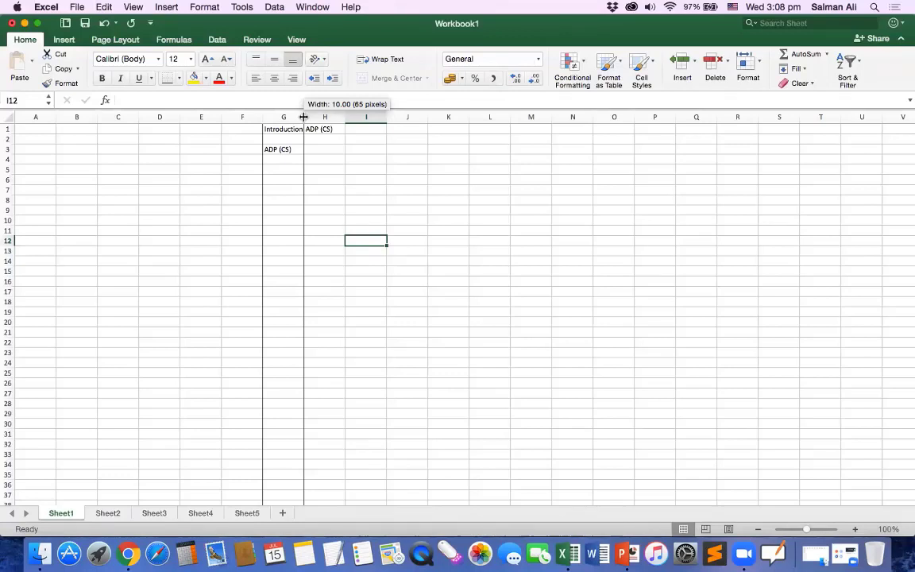
left_click_drag(304, 117, 345, 123)
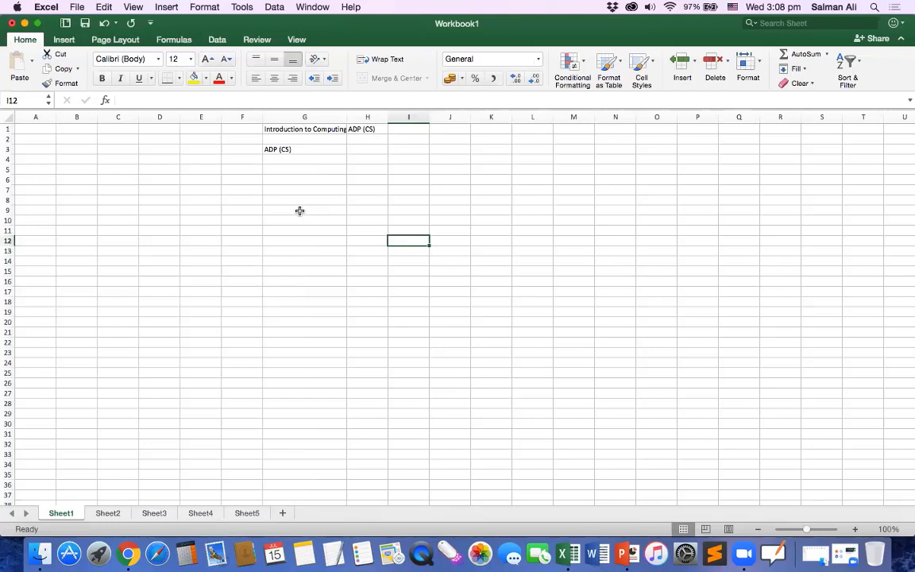
key("super+z")
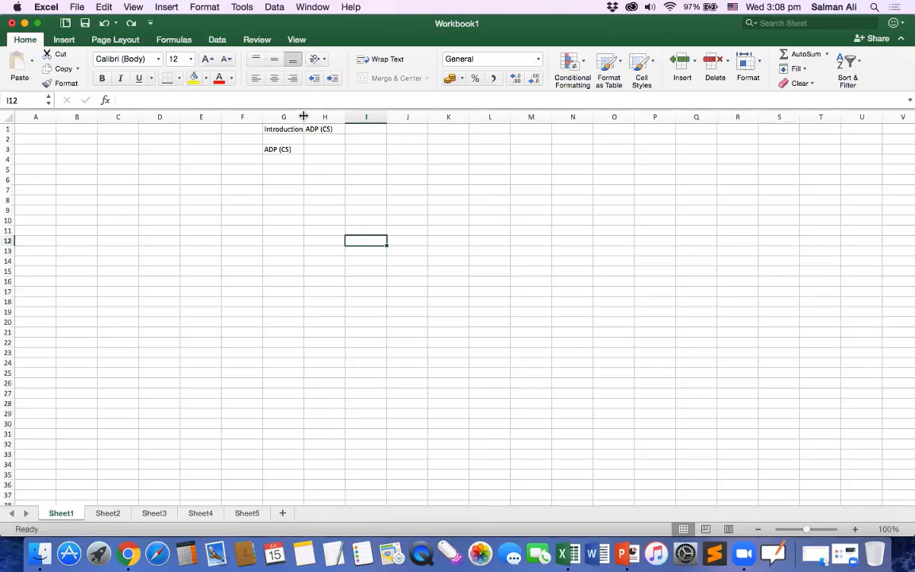
Widen column G so that the full text "Introduction to Computing" in cell G1 fits beside column H
left_click_drag(303, 116, 349, 116)
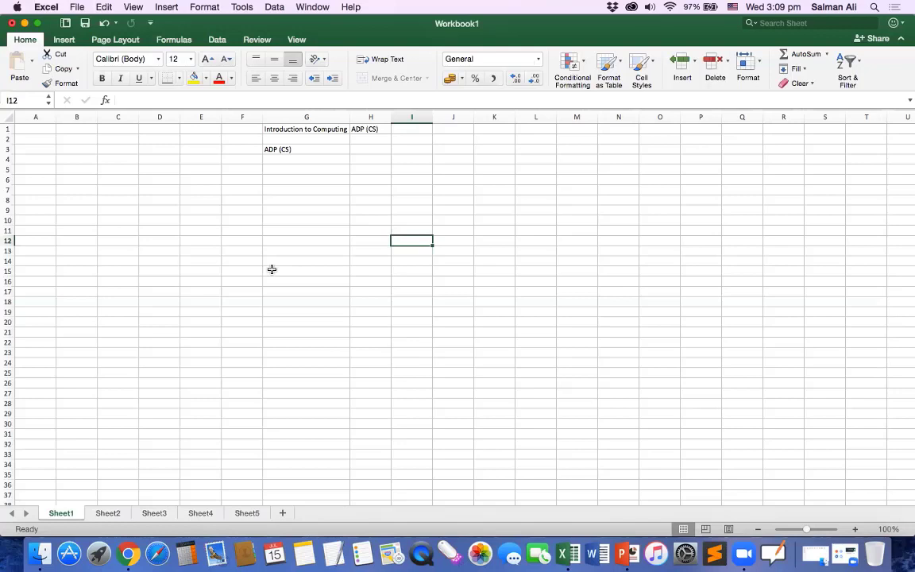
key("super+z")
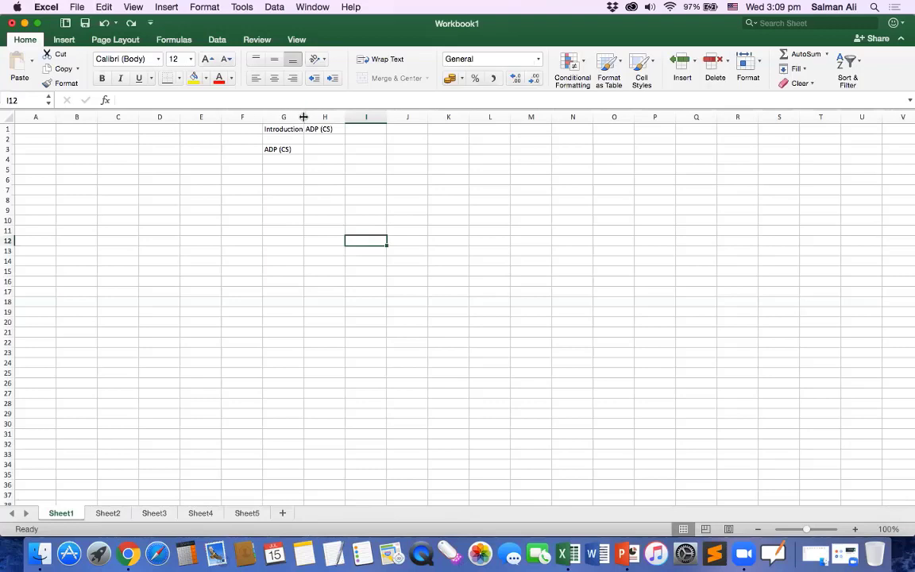
left_click_drag(304, 117, 349, 117)
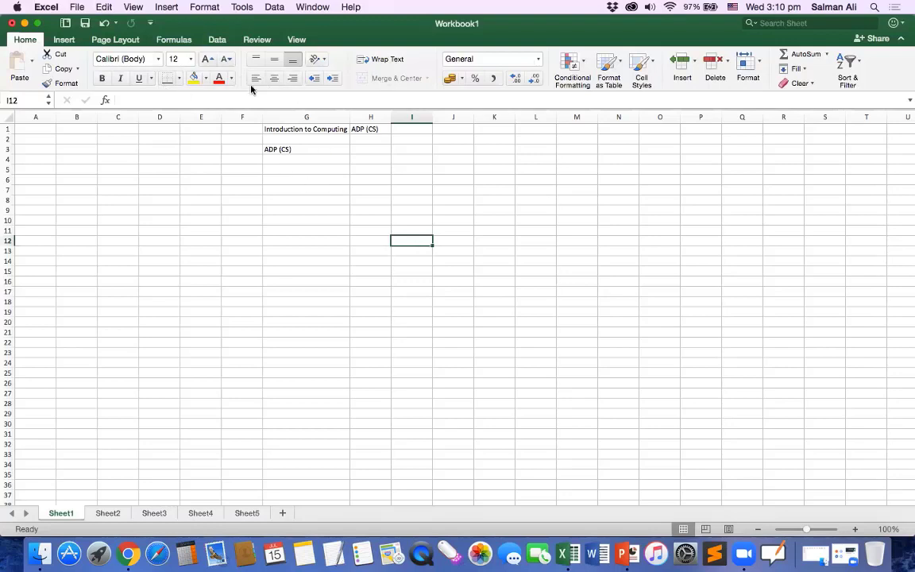
Examine the ribbon commands for inserting objects, page layout, formulas, data, review and view in turn
left_click(58, 41)
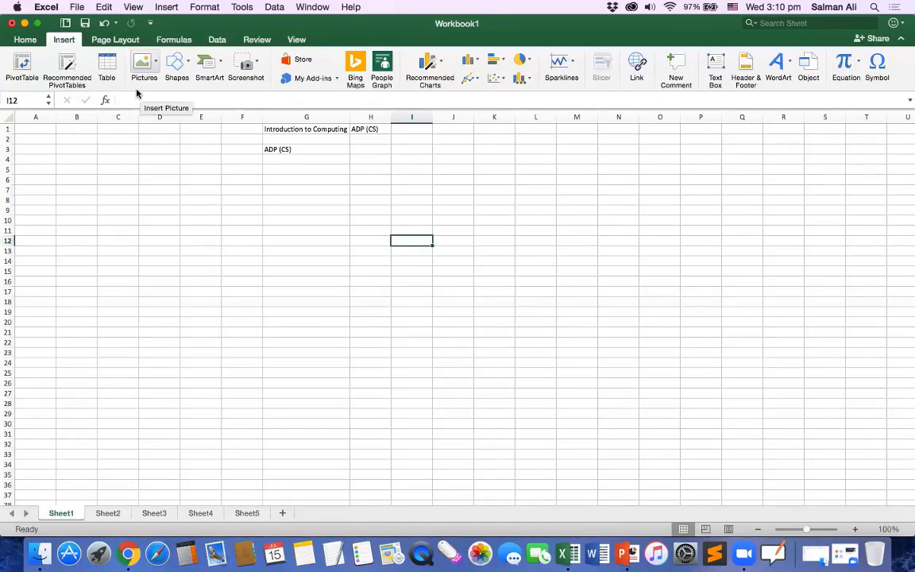
left_click(112, 42)
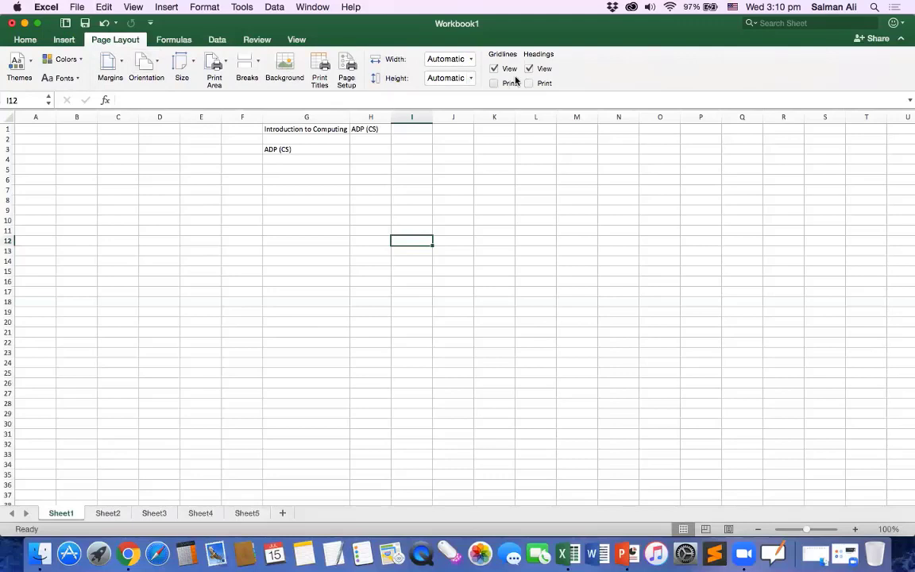
left_click(171, 41)
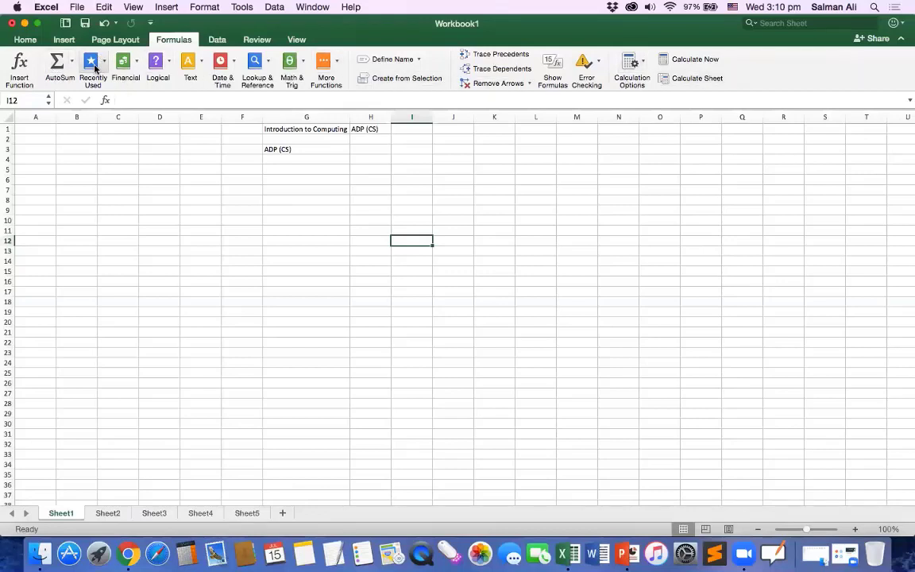
left_click(216, 39)
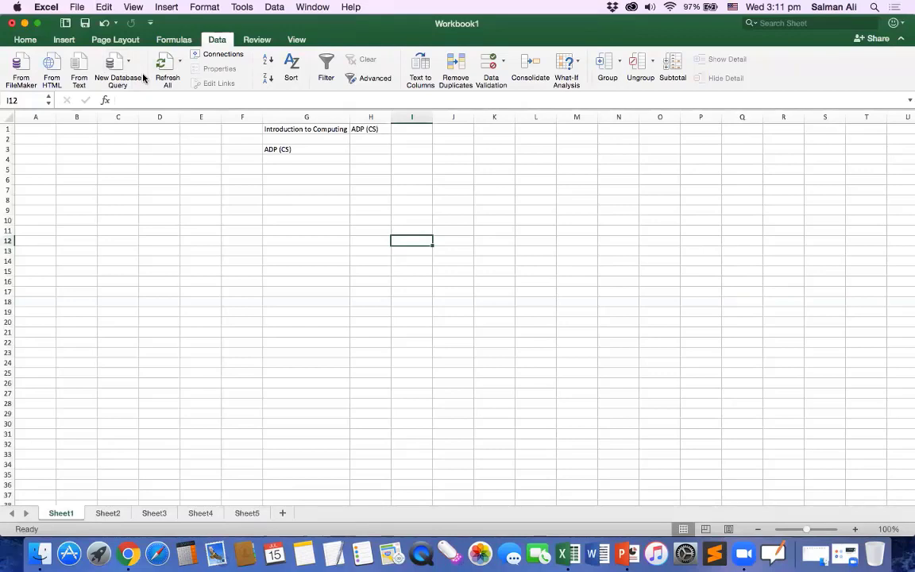
left_click(246, 41)
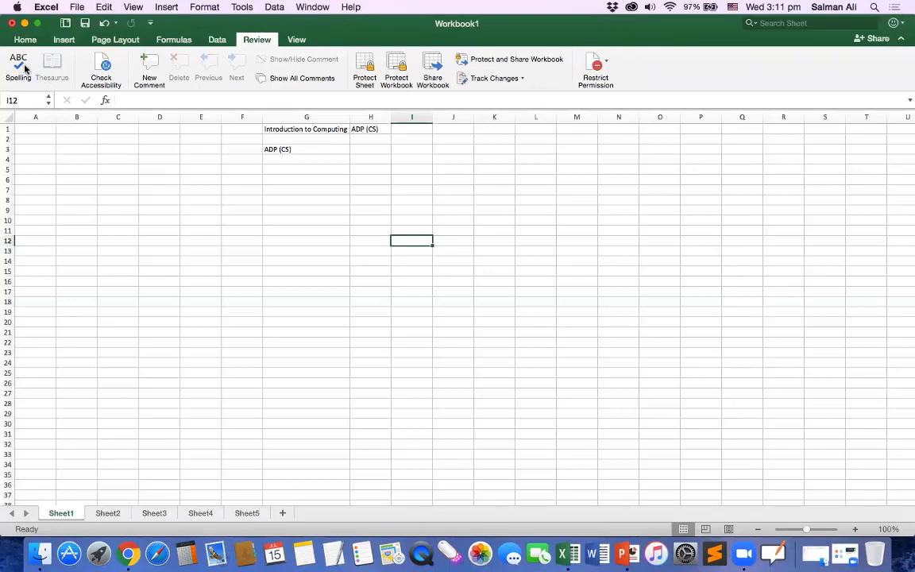
left_click(294, 42)
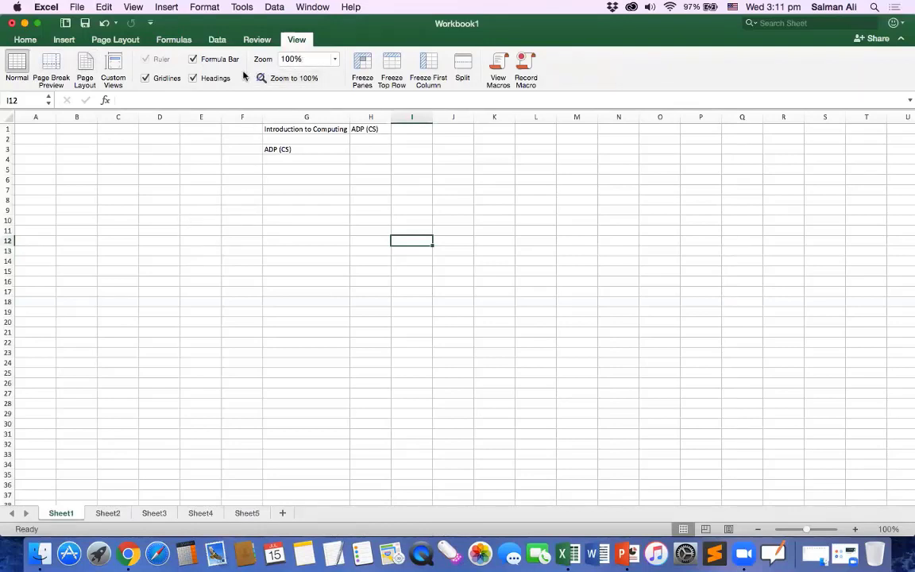
Hide the worksheet gridlines, show them again, and return to the basic formatting commands
left_click(145, 77)
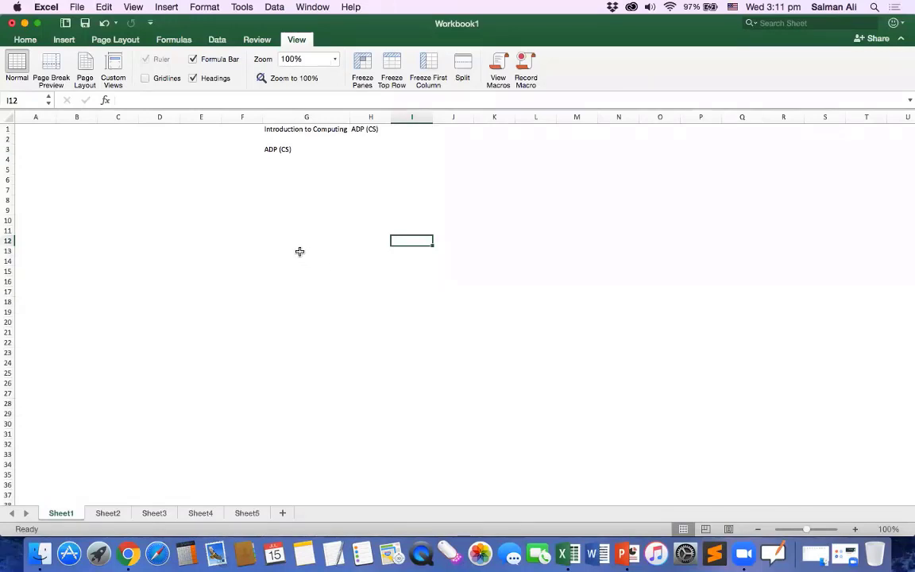
left_click(146, 80)
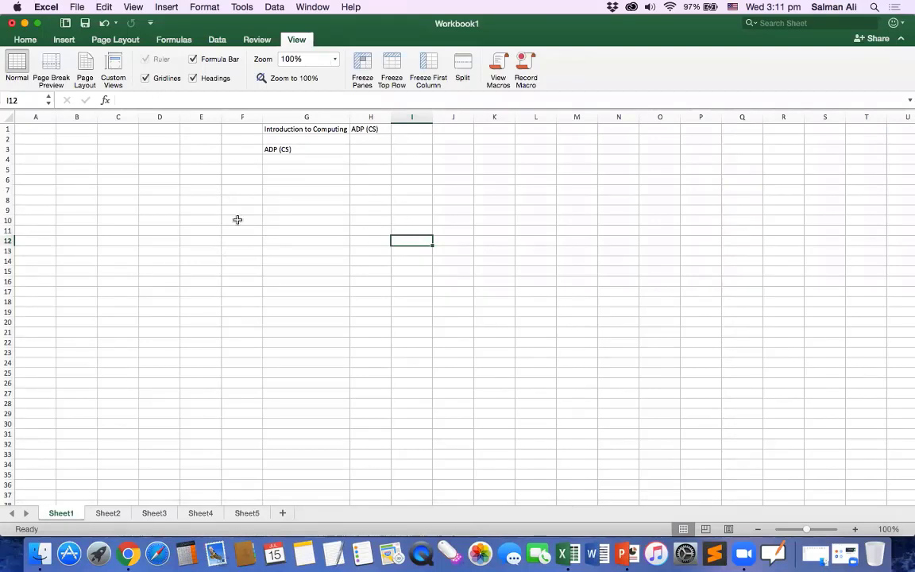
left_click(19, 40)
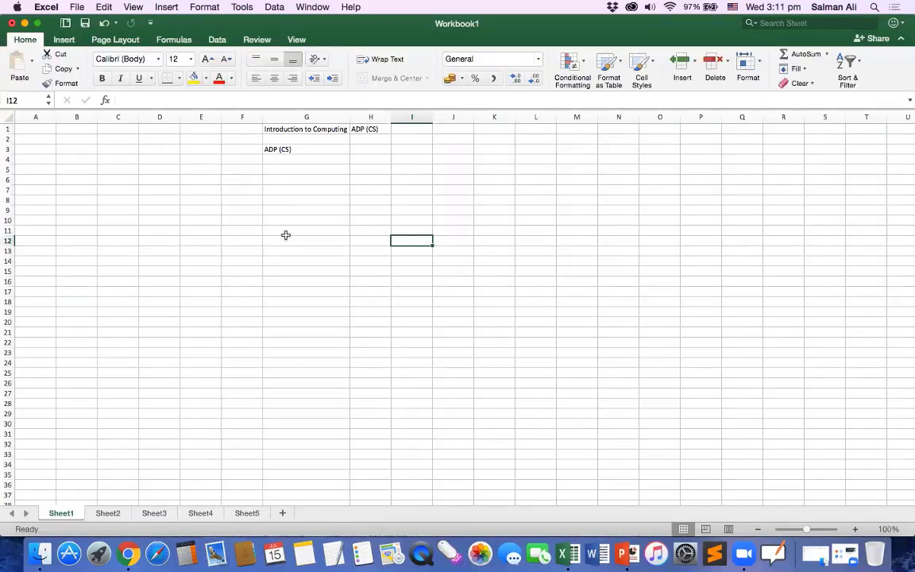
Move the selection back and forth between cells G1 and H1 to compare the two separate cells
left_click(324, 128)
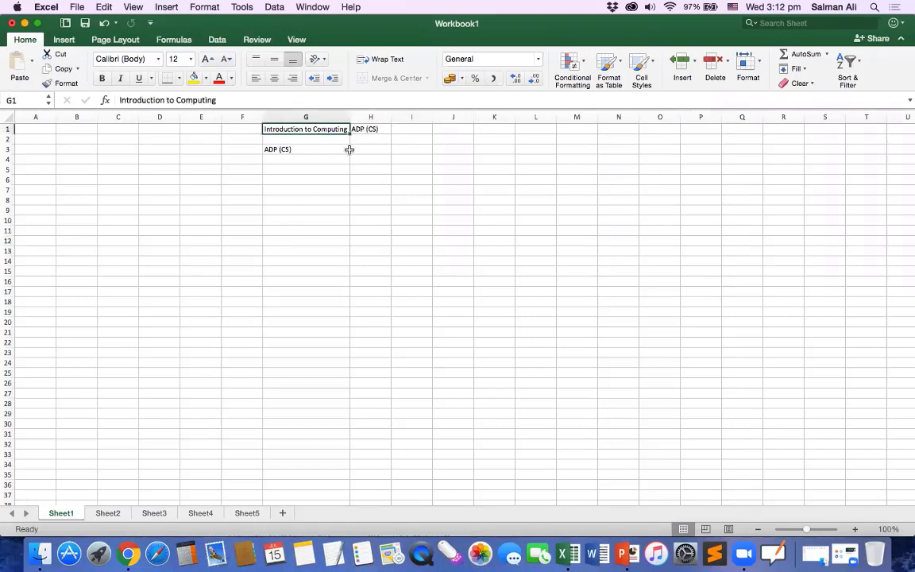
key("Right")
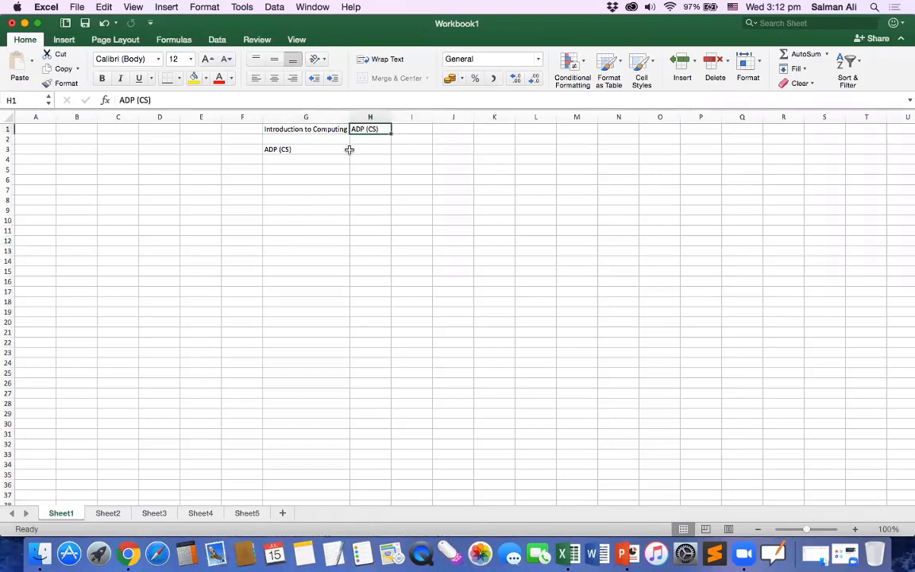
key("Left")
key("Right")
key("Left")
key("Right")
left_click(335, 129)
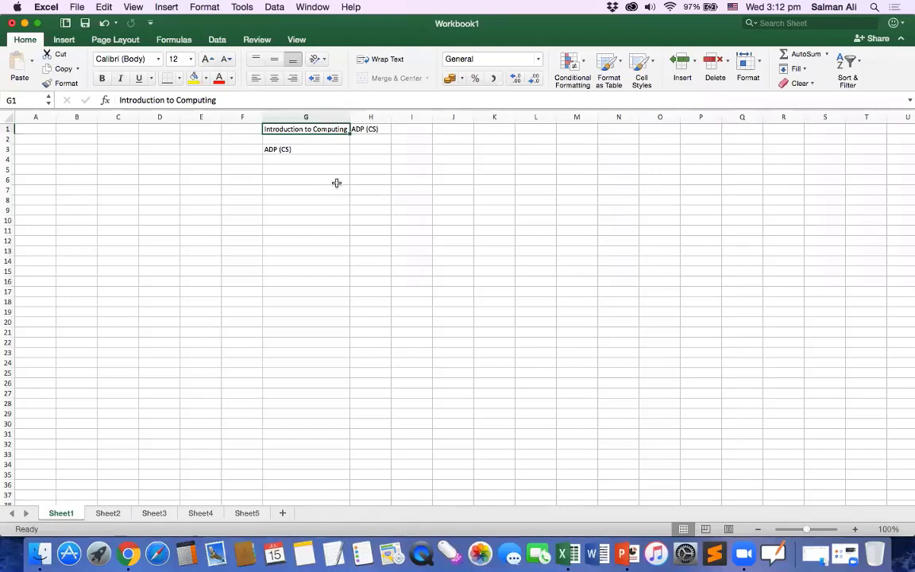
key("Right")
key("Left")
key("Right")
key("Left")
key("Right")
key("Left")
Try filling the text of cell G1 into cell H1, and undo the fill
left_click_drag(364, 130, 375, 130)
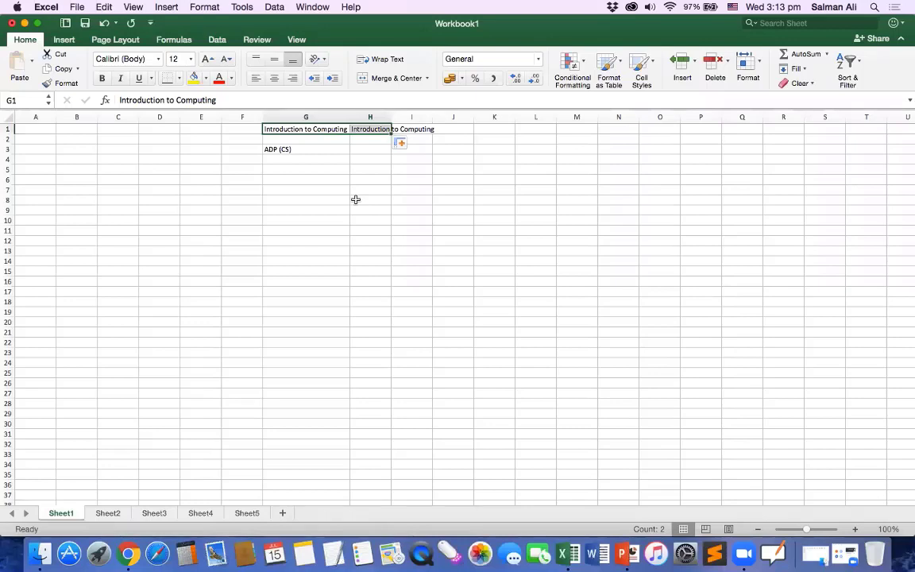
key("super+z")
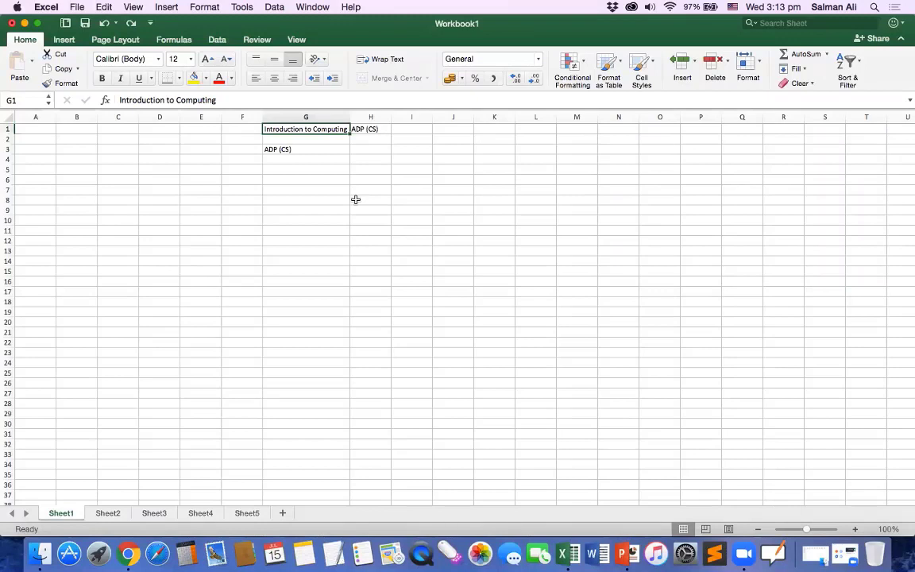
Extend the selection from G1 to H1 and shrink it again, ending with only cell G1 selected
key("shift+Right")
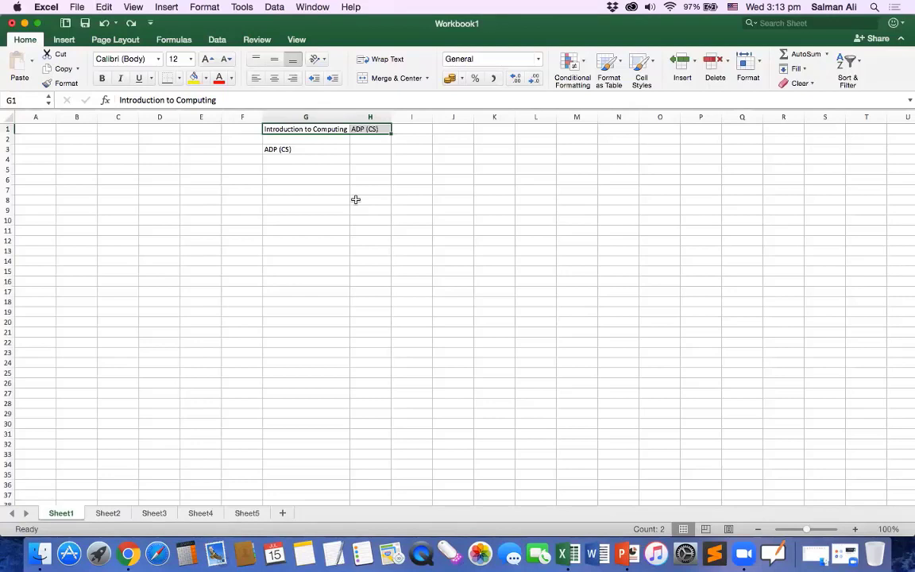
key("shift+Left")
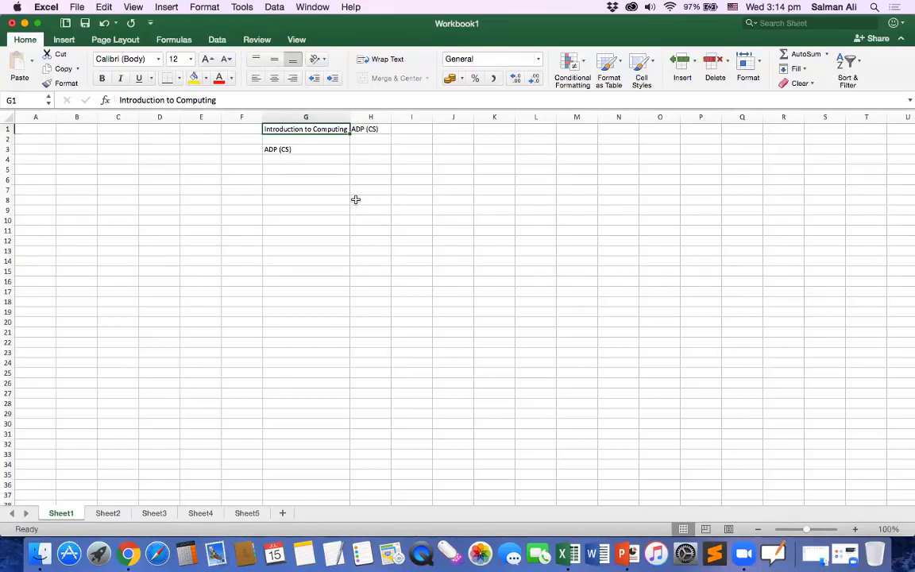
key("shift+Right")
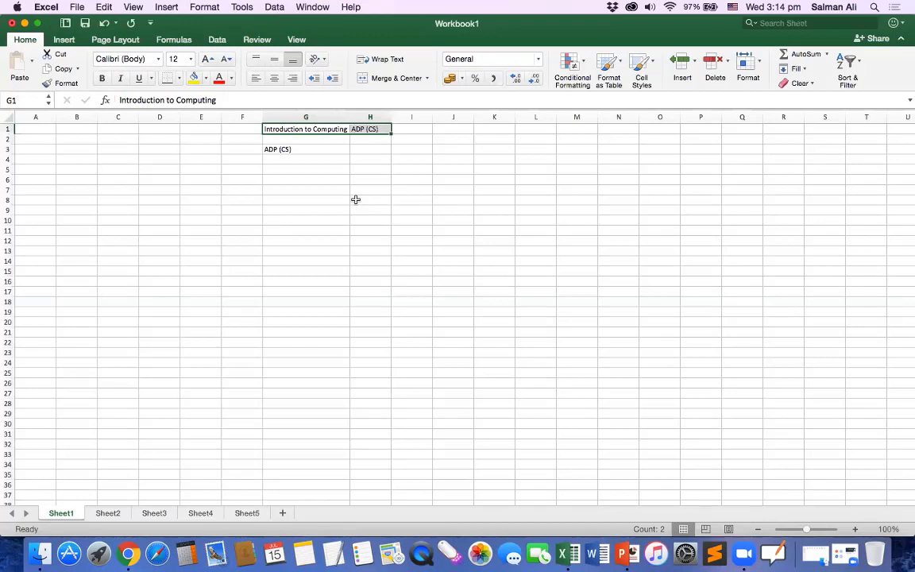
key("Left")
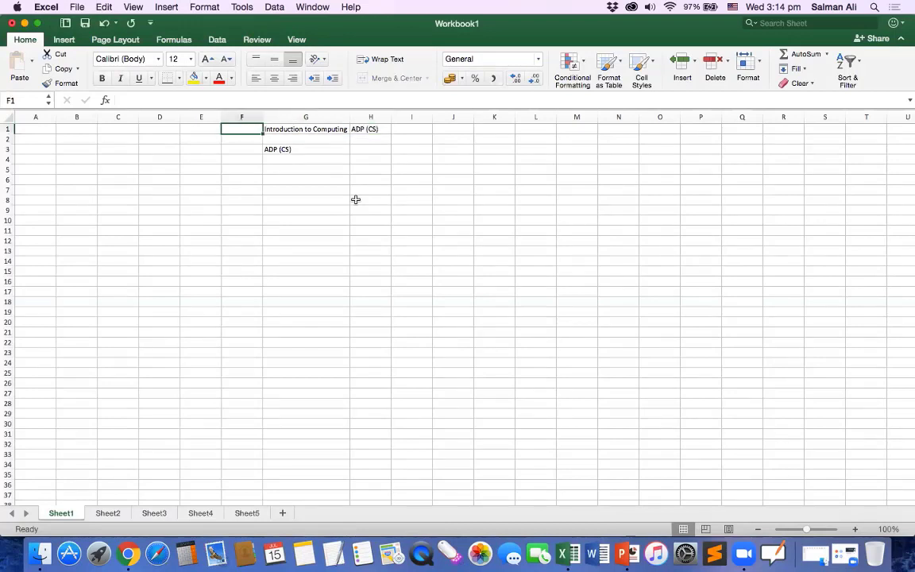
key("Right")
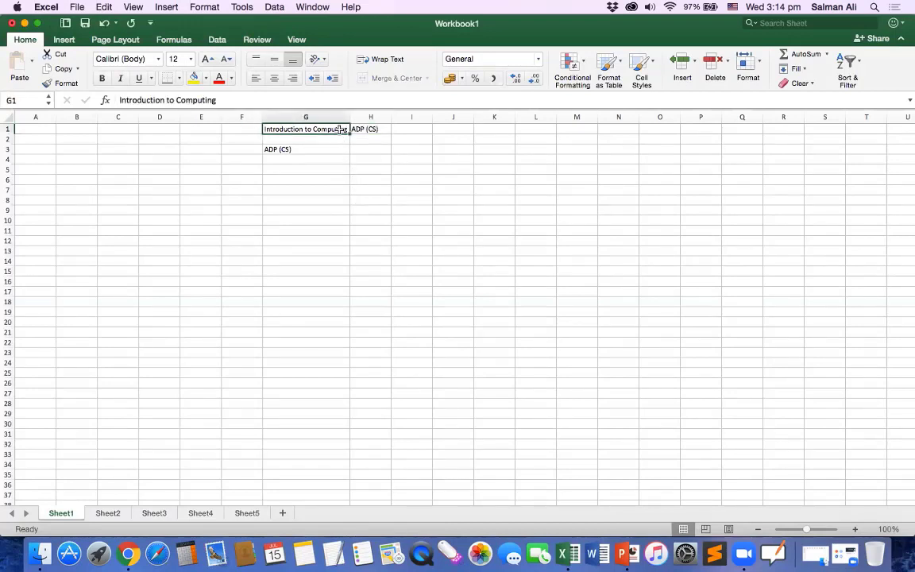
Alternate between selecting the range G1:H1 and single cells to compare the availability of Merge & Center
left_click_drag(343, 129, 364, 130)
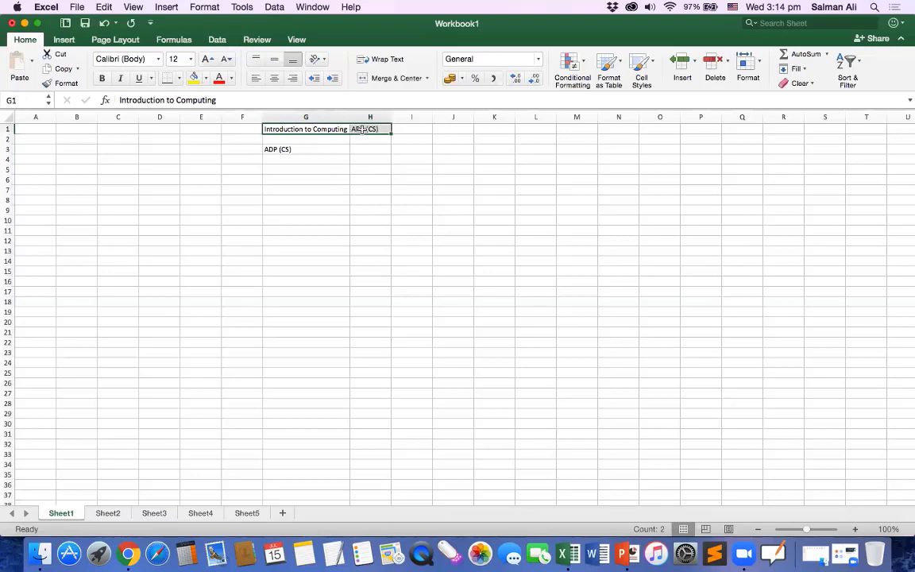
left_click(326, 168)
left_click(310, 129)
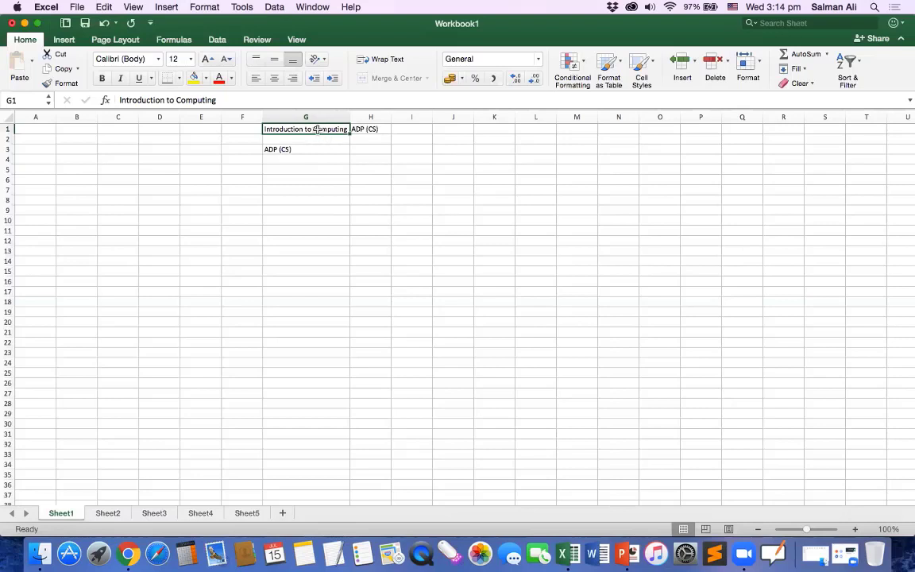
left_click_drag(317, 129, 335, 129)
left_click_drag(347, 130, 363, 131)
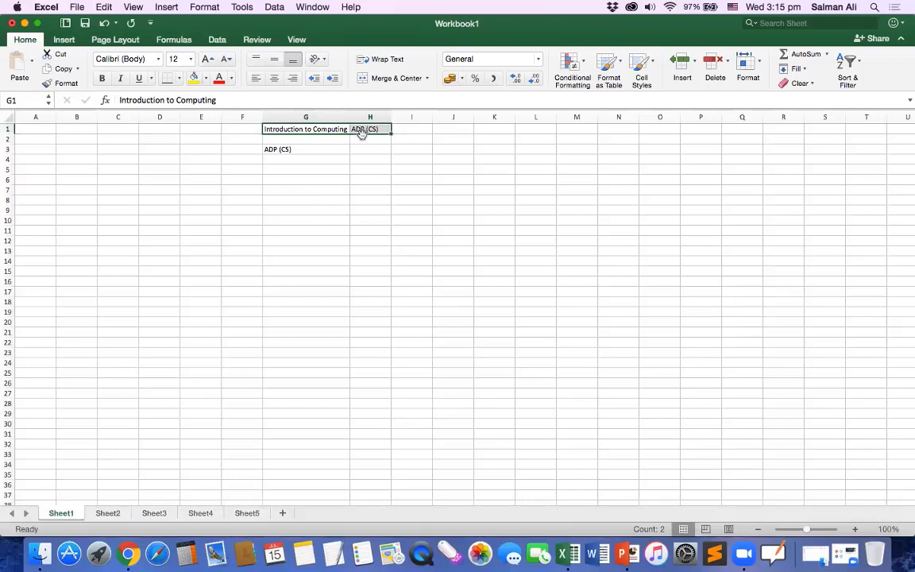
left_click(322, 159)
left_click(332, 131)
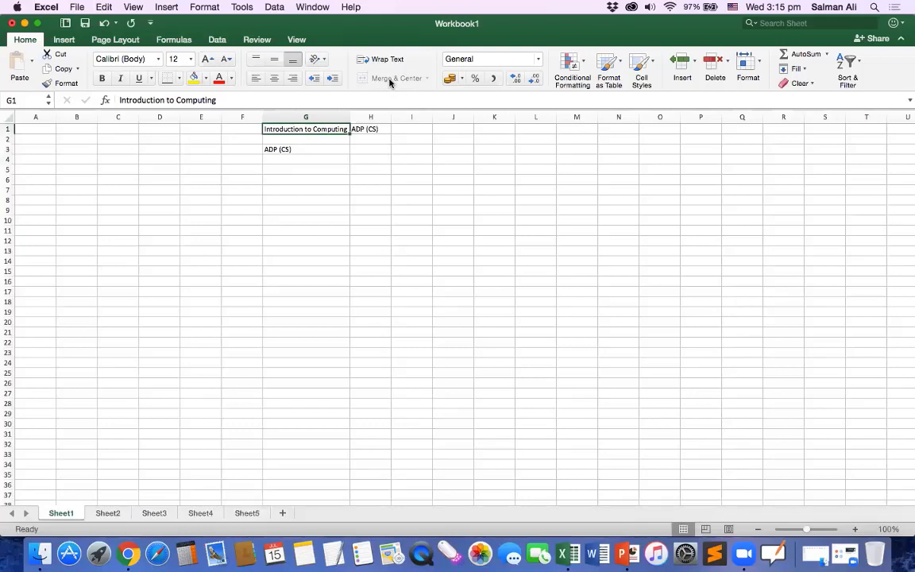
left_click(322, 168)
Merge and center cells G1:H1, accepting that only the upper-left text "Introduction to Computing" is kept
left_click_drag(323, 129, 358, 130)
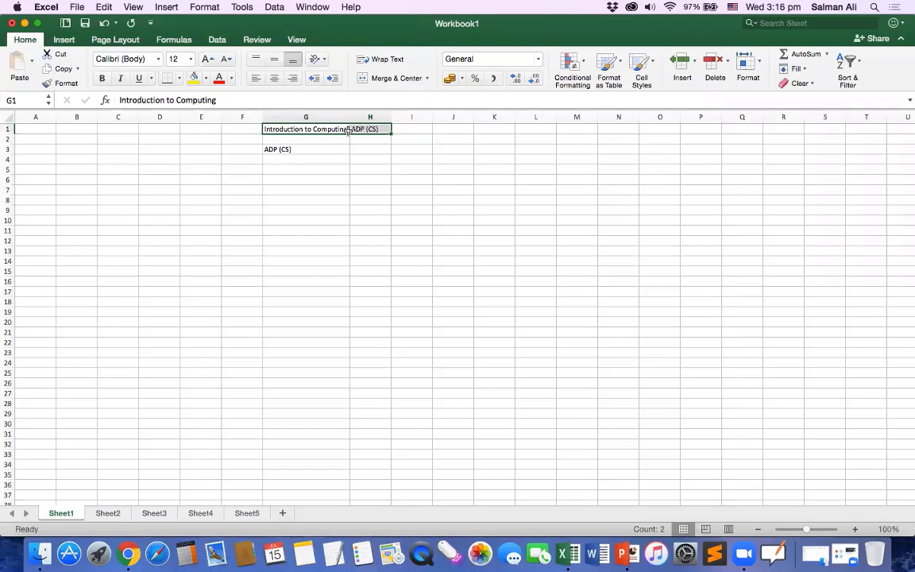
left_click(385, 78)
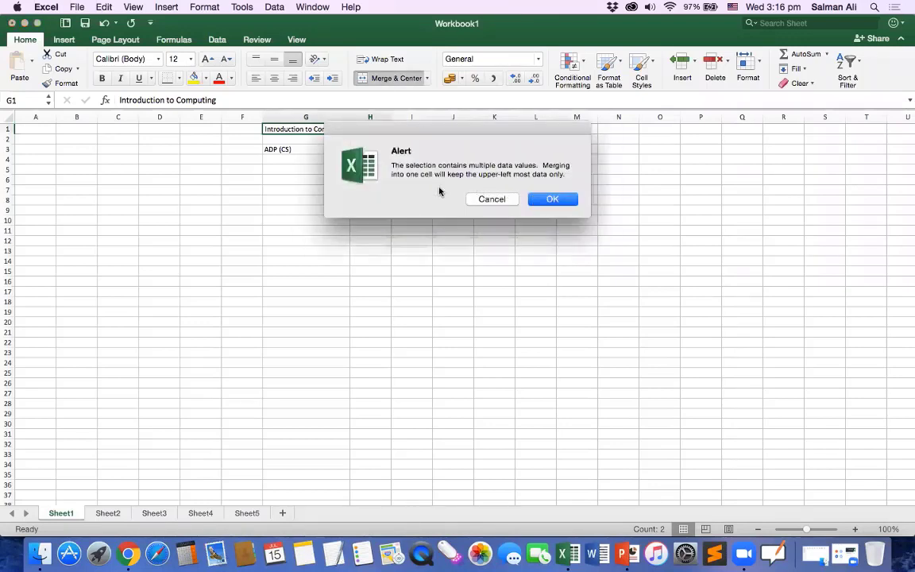
left_click_drag(422, 131, 420, 135)
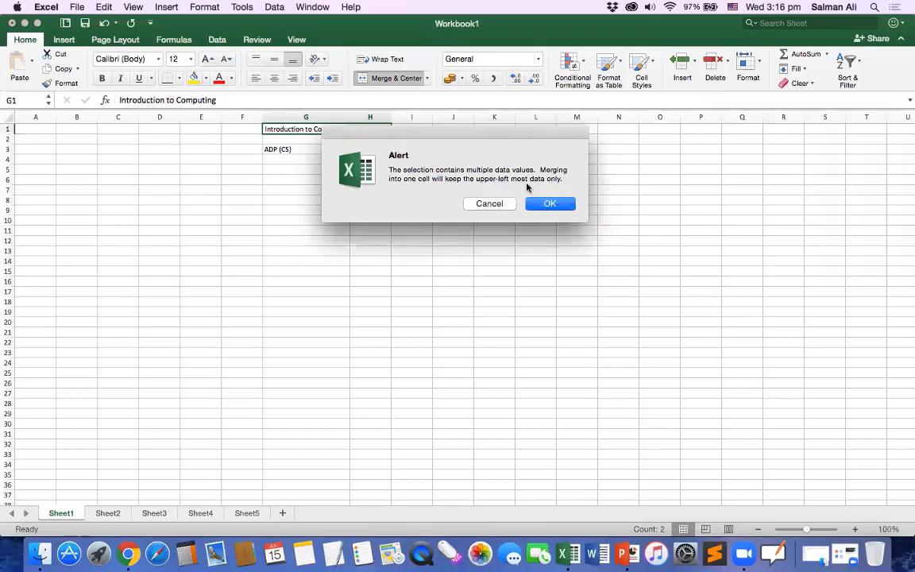
left_click_drag(494, 138, 388, 186)
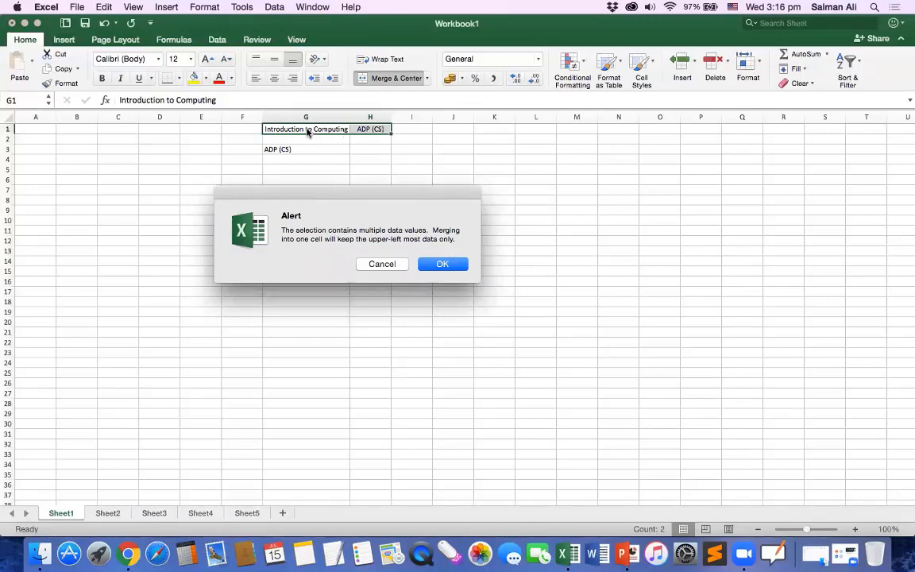
left_click(441, 265)
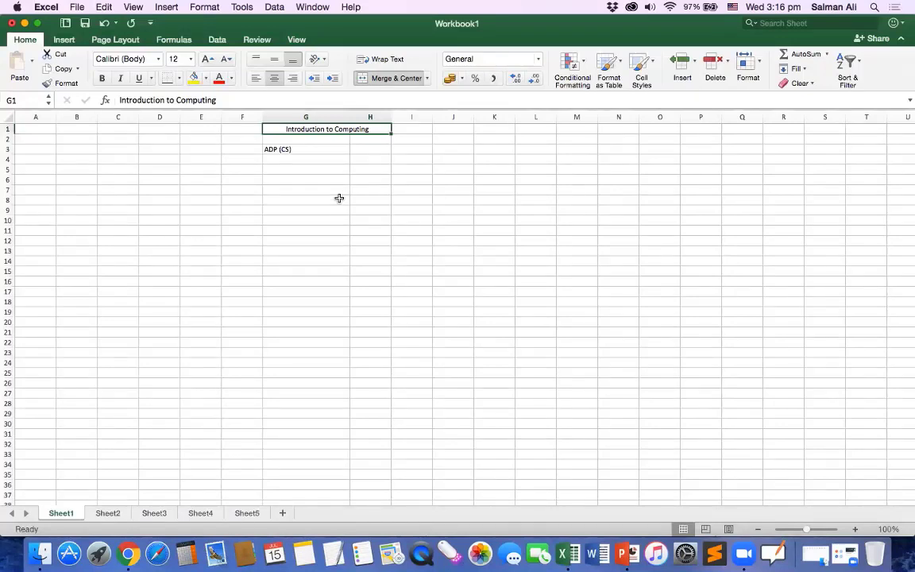
left_click(339, 198)
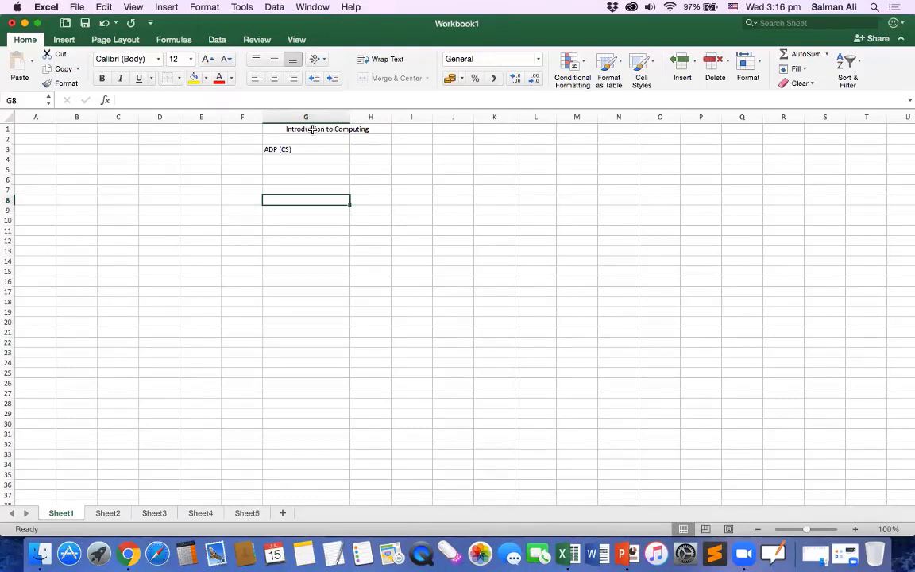
Reselect the merged title cell and move to I1 and back to check that it behaves as one cell
left_click_drag(314, 130, 372, 130)
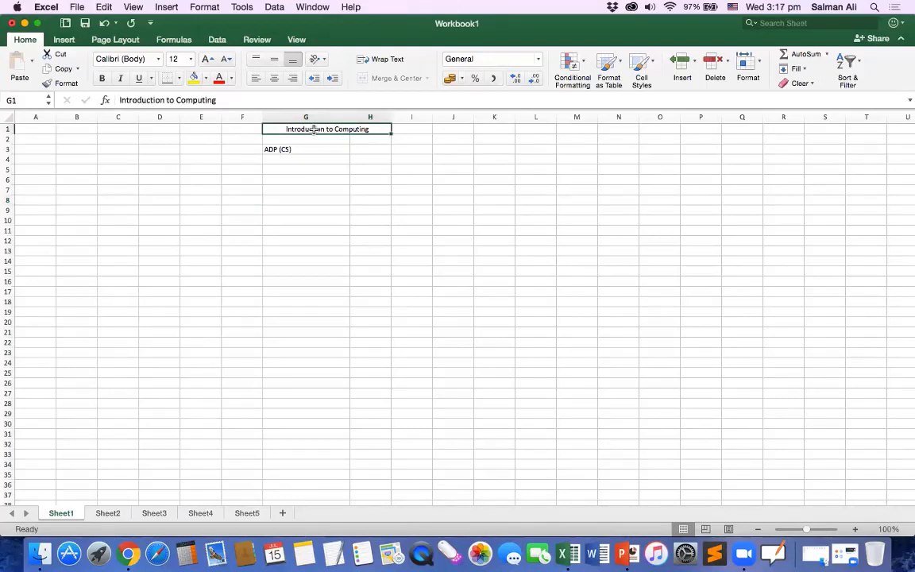
left_click(389, 78)
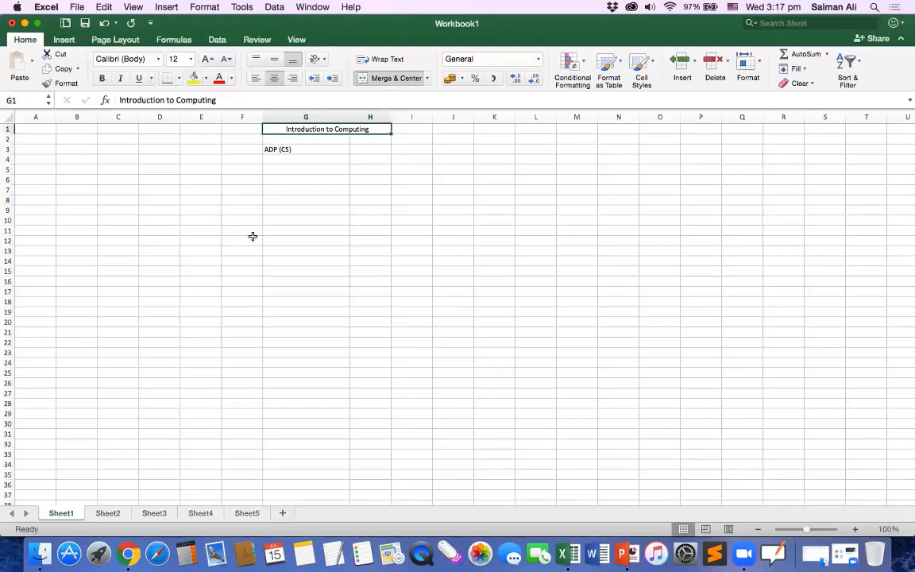
key("Right")
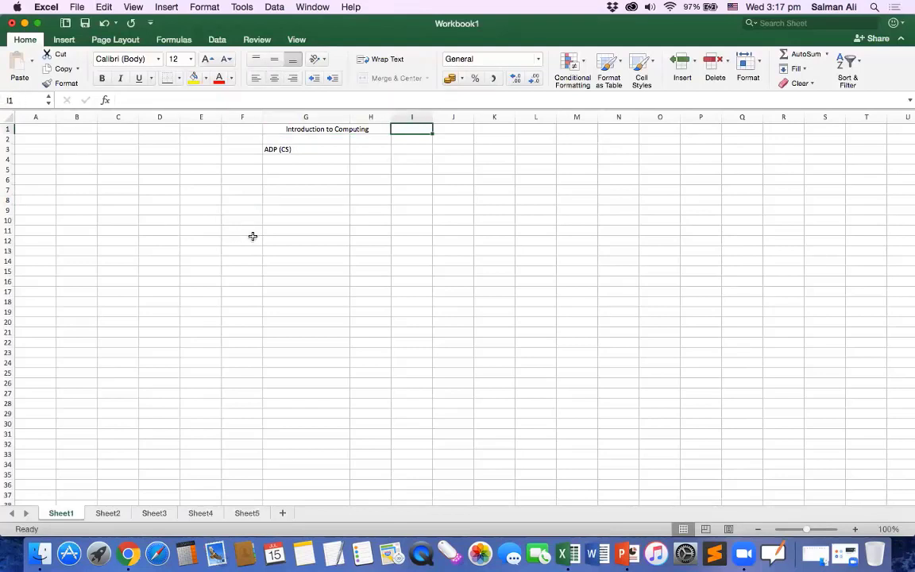
key("Left")
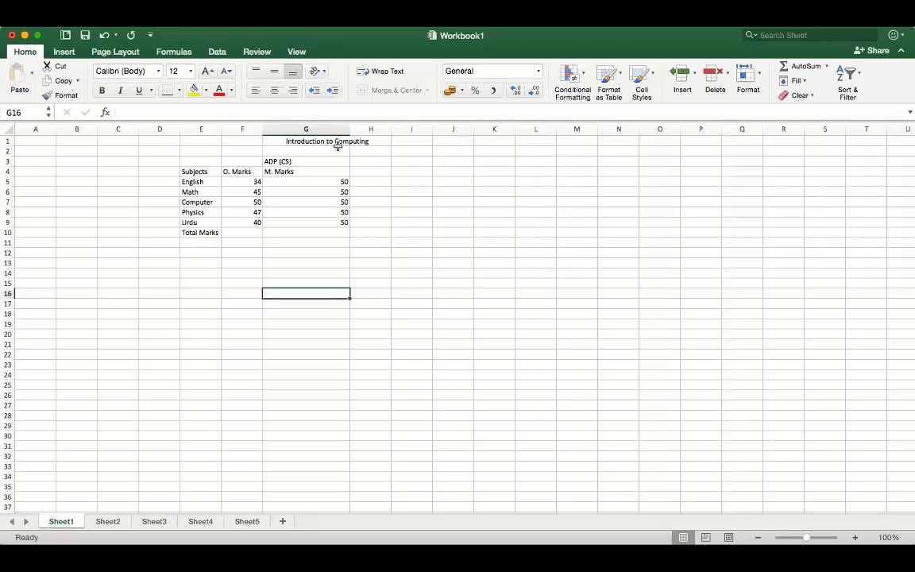
Delete the text "ADP (CS)" from cell G3 above the marks table
left_click(282, 163)
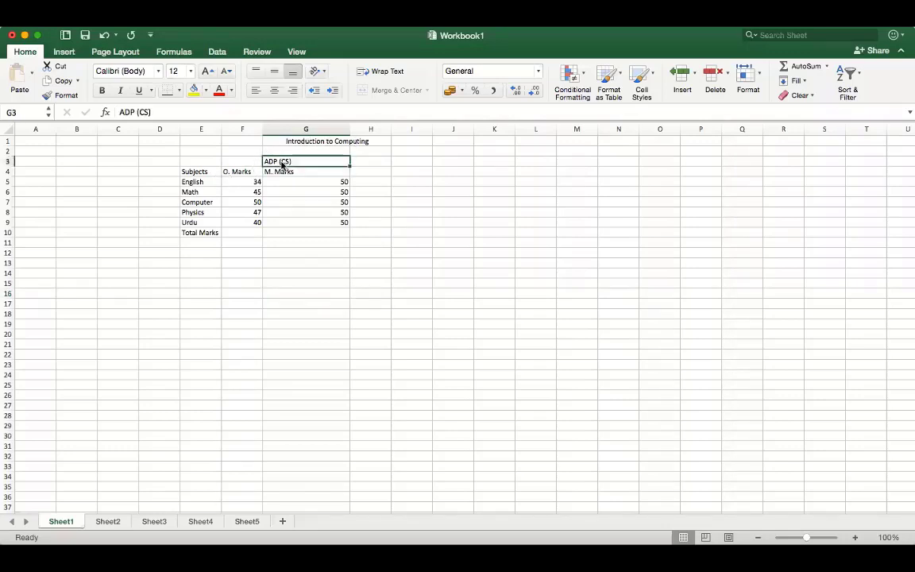
key("Delete")
left_click(304, 343)
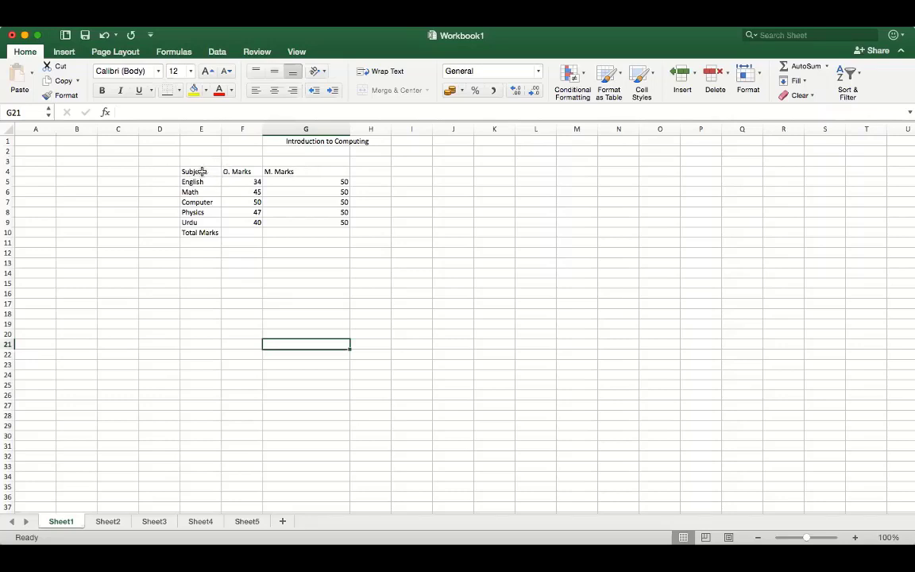
Format the header cells E4:G4 (Subjects, O. Marks, M. Marks) as bold, italic and underlined
left_click_drag(204, 171, 282, 171)
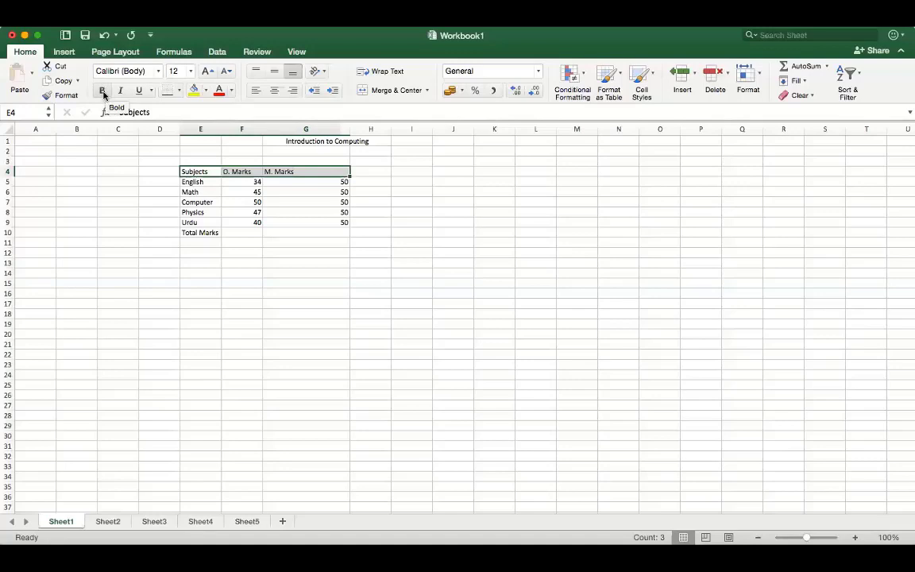
left_click(103, 93)
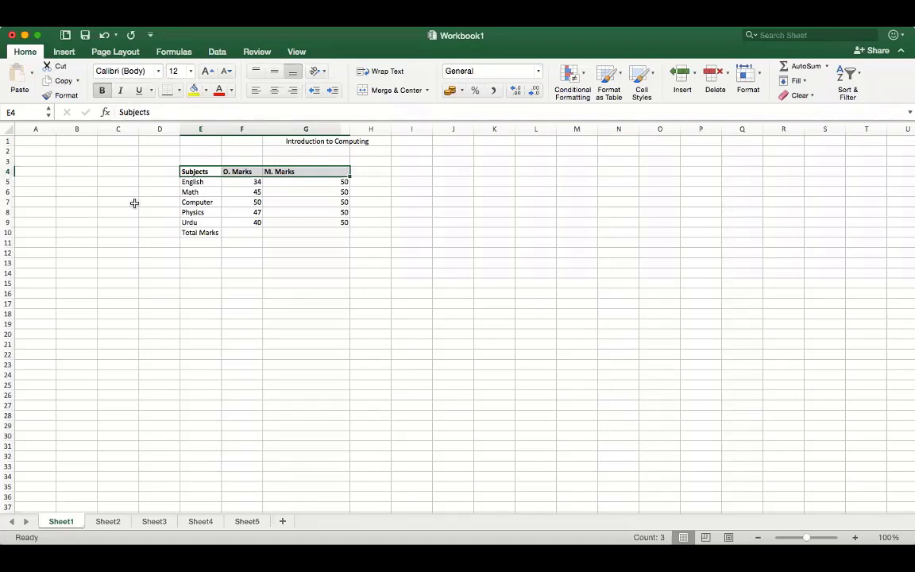
left_click(120, 91)
left_click(121, 91)
left_click(122, 92)
left_click(141, 92)
left_click(245, 279)
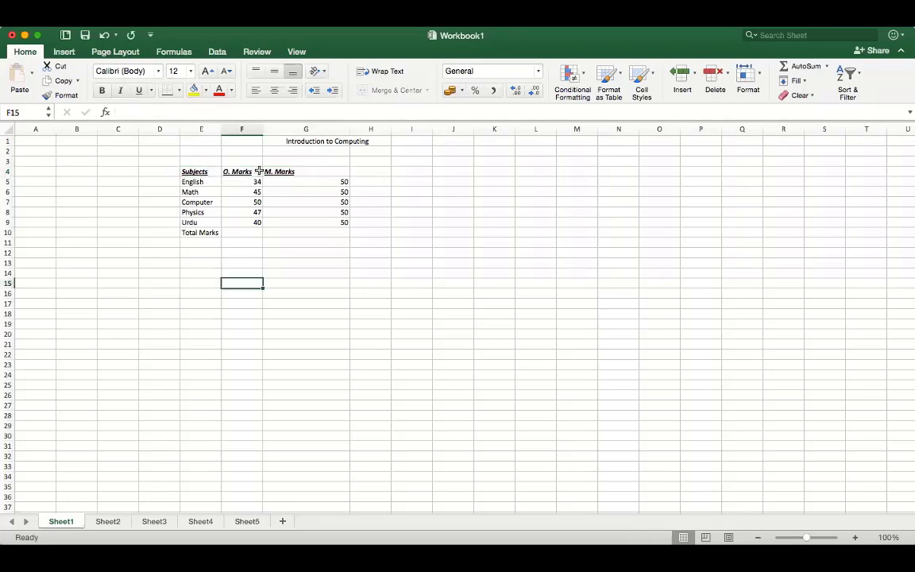
Remove the underline from the header cells E4:G4
left_click_drag(190, 172, 290, 172)
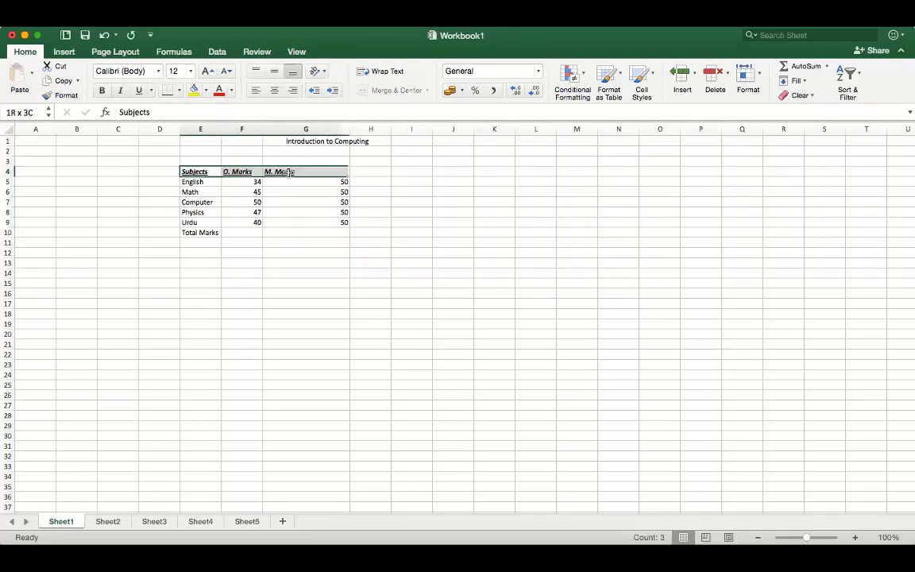
left_click(138, 92)
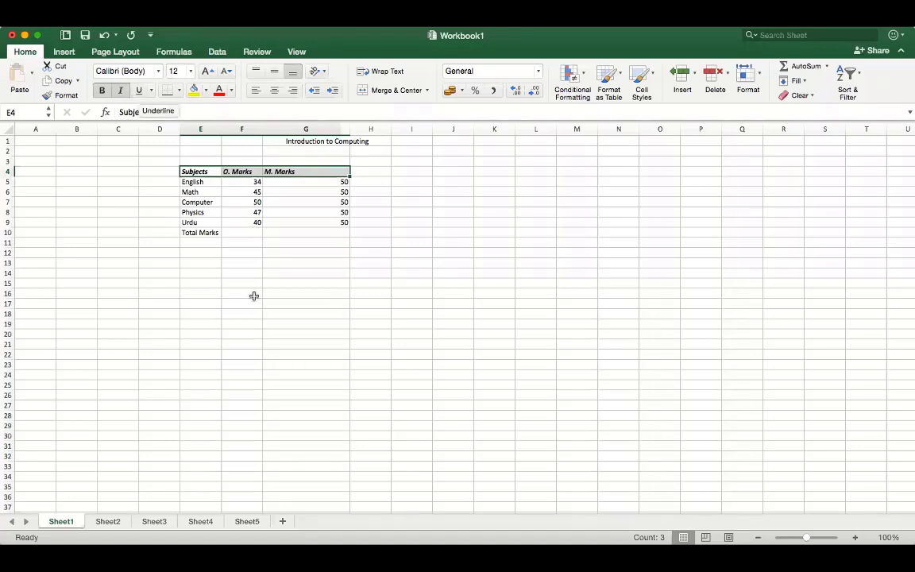
left_click(210, 276)
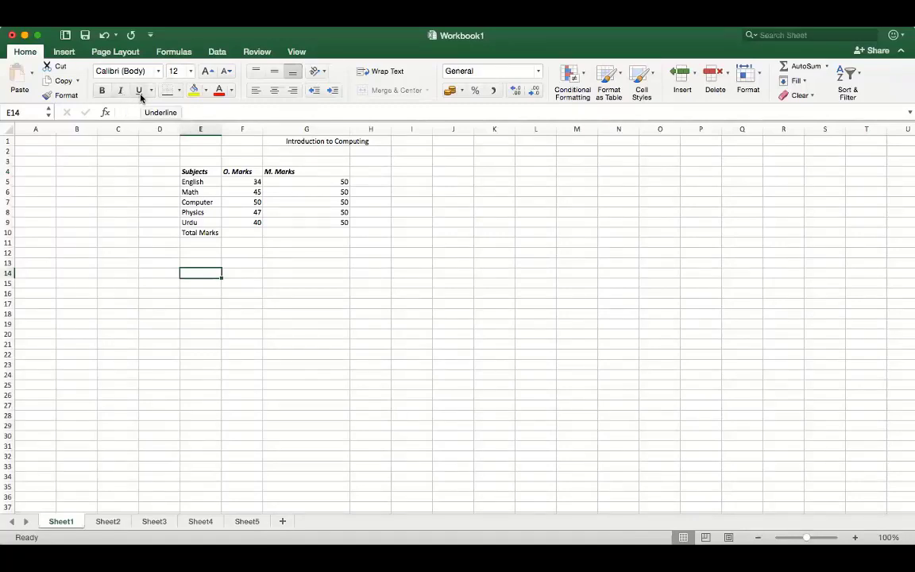
Increase the font size of the header cells E4:G4 step by step to 20
left_click(207, 171)
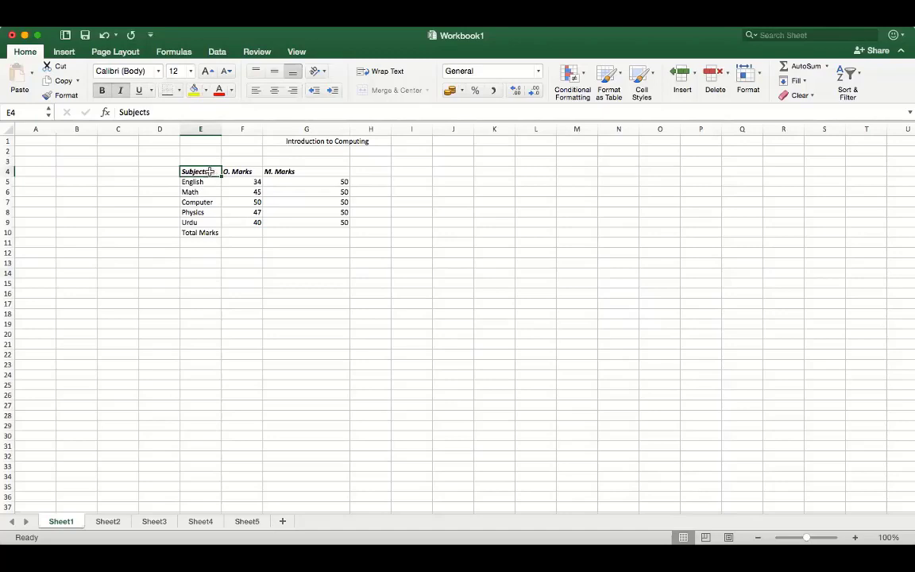
left_click_drag(209, 172, 308, 171)
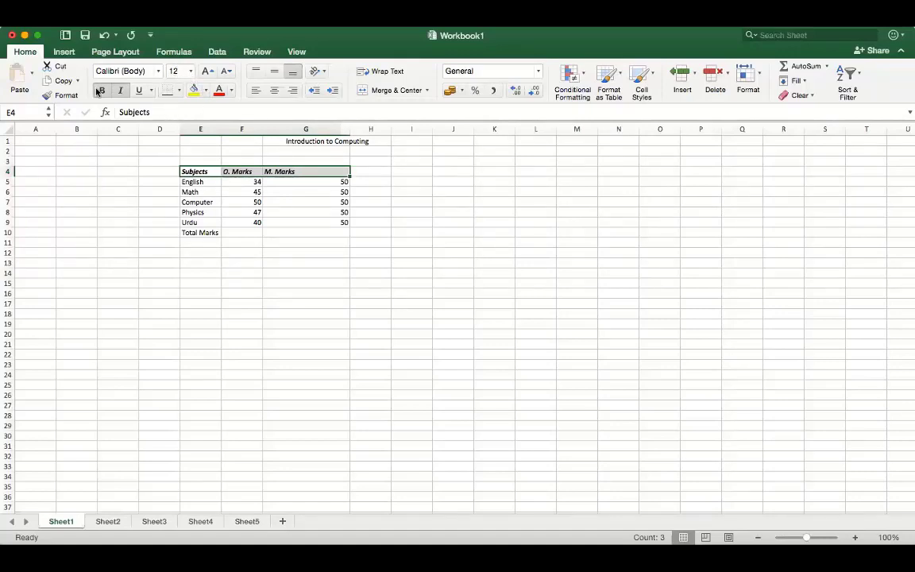
left_click(191, 72)
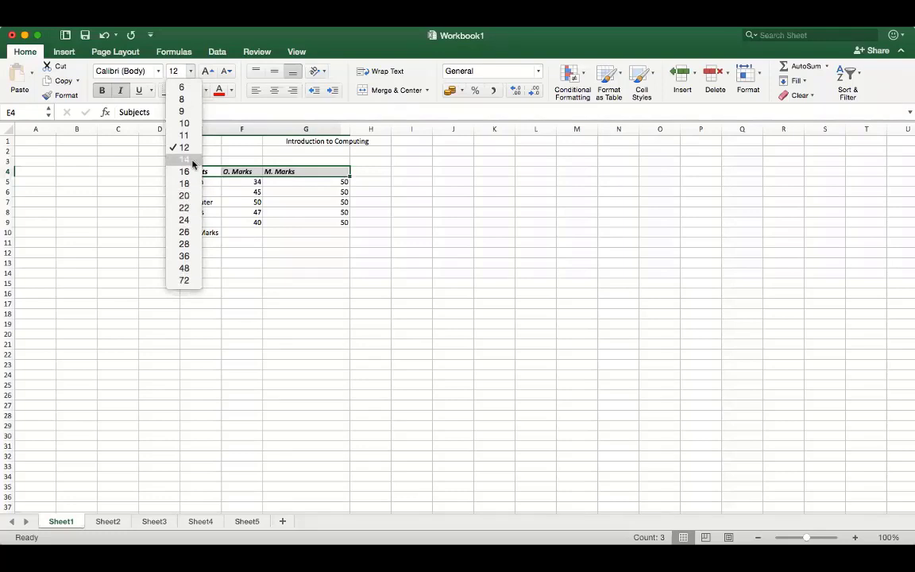
left_click(190, 72)
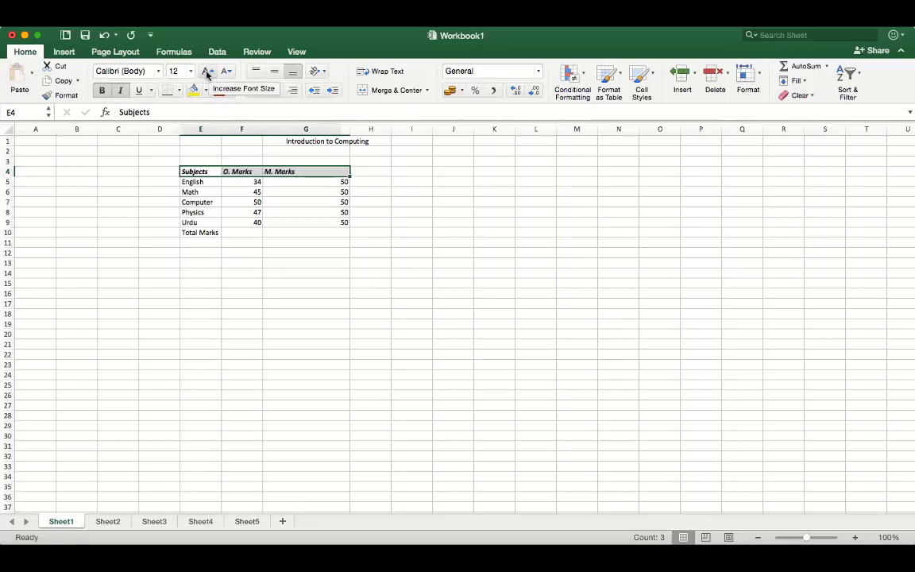
left_click(208, 74)
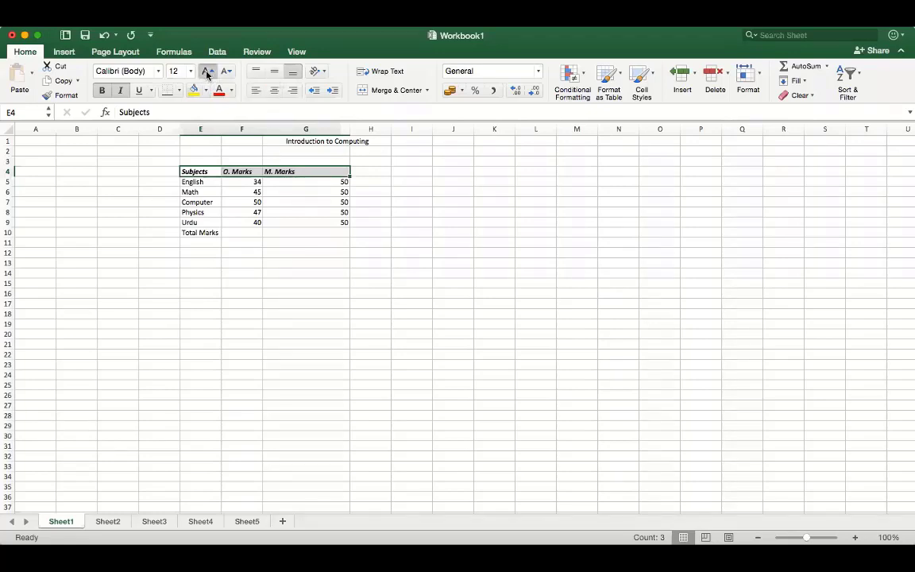
left_click(207, 74)
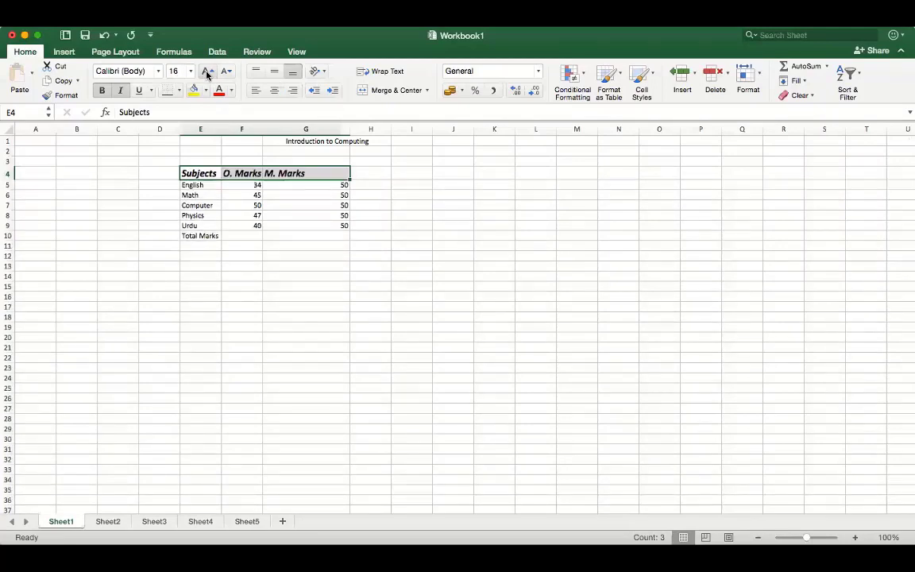
left_click(207, 74)
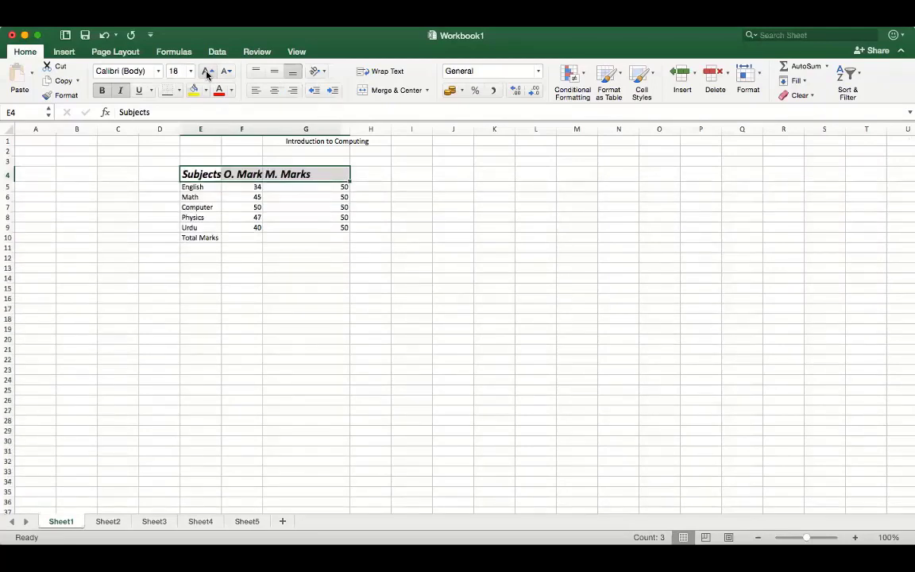
left_click(208, 74)
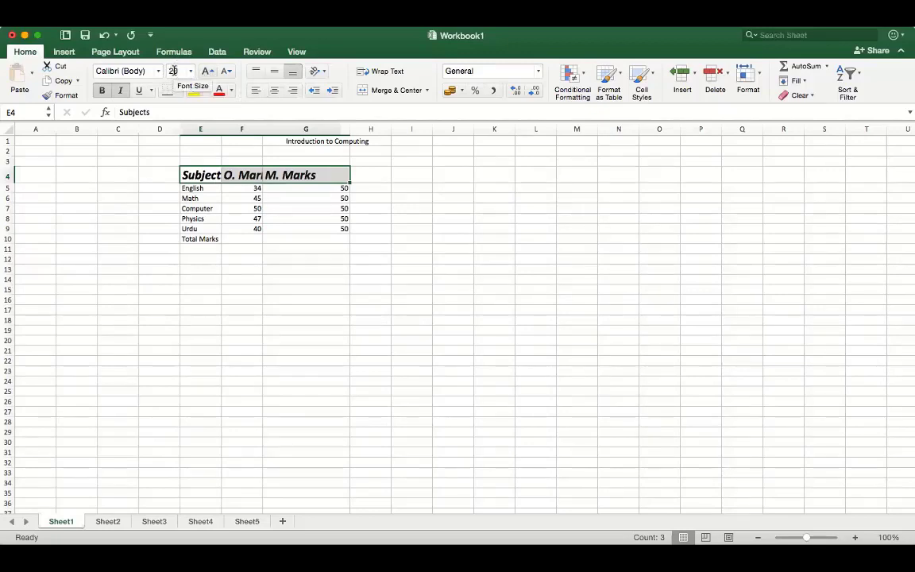
Set the font size of the header cells E4:G4 to 22
left_click(191, 71)
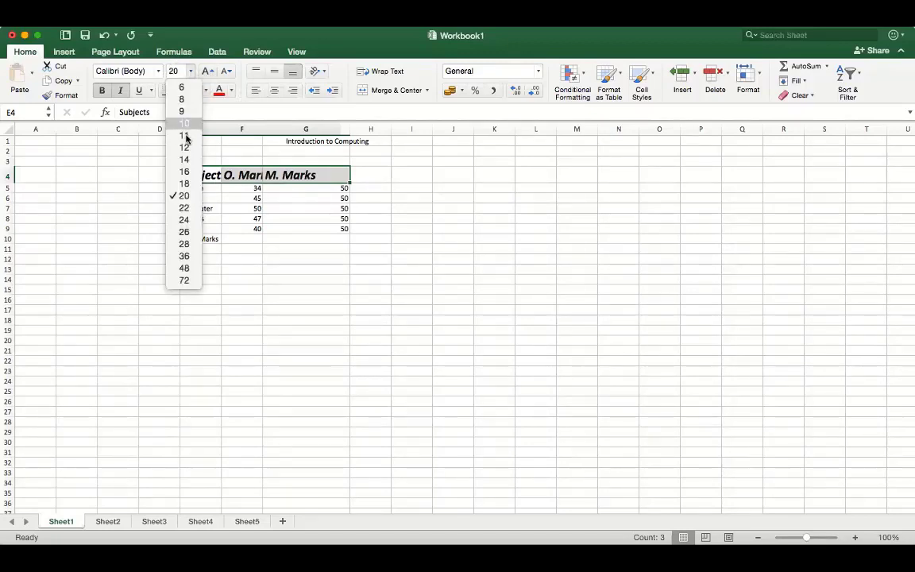
left_click(187, 208)
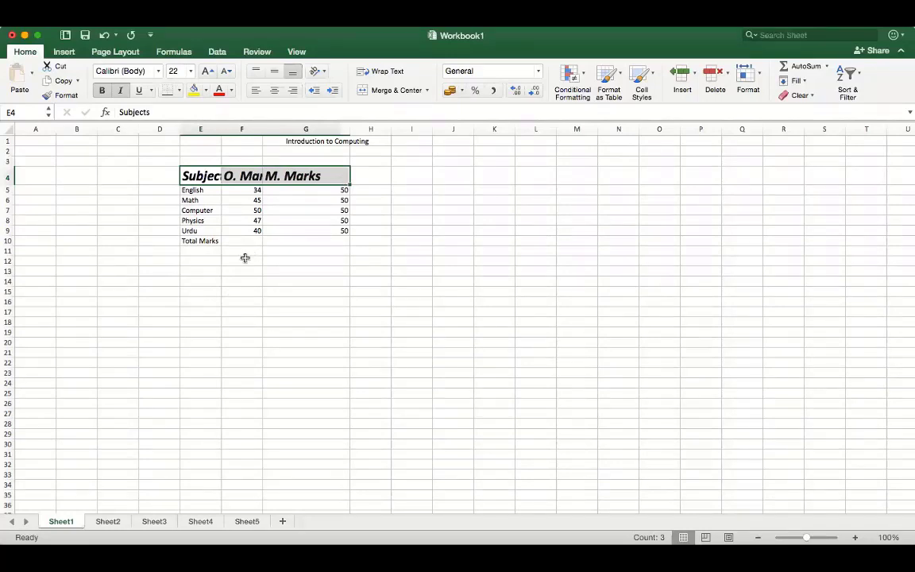
left_click(174, 293)
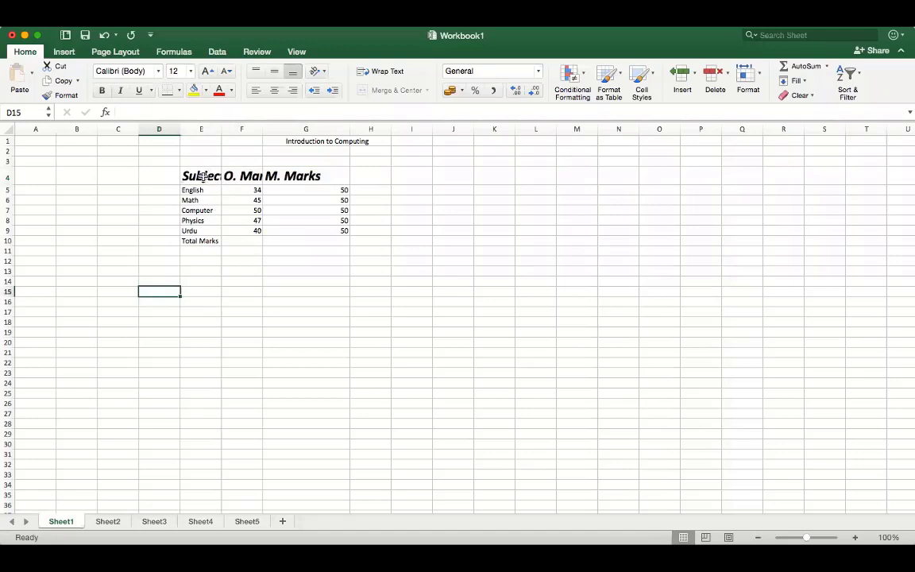
Widen columns E and F so that the enlarged headers Subjects and O. Marks fit in their cells
left_click(211, 175)
left_click(230, 176)
left_click(296, 177)
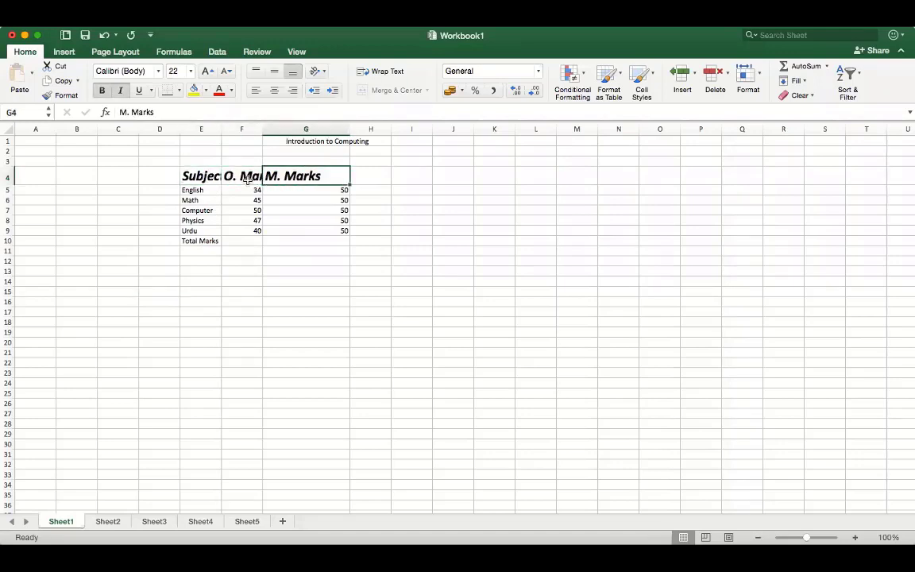
left_click(241, 176)
left_click(200, 178)
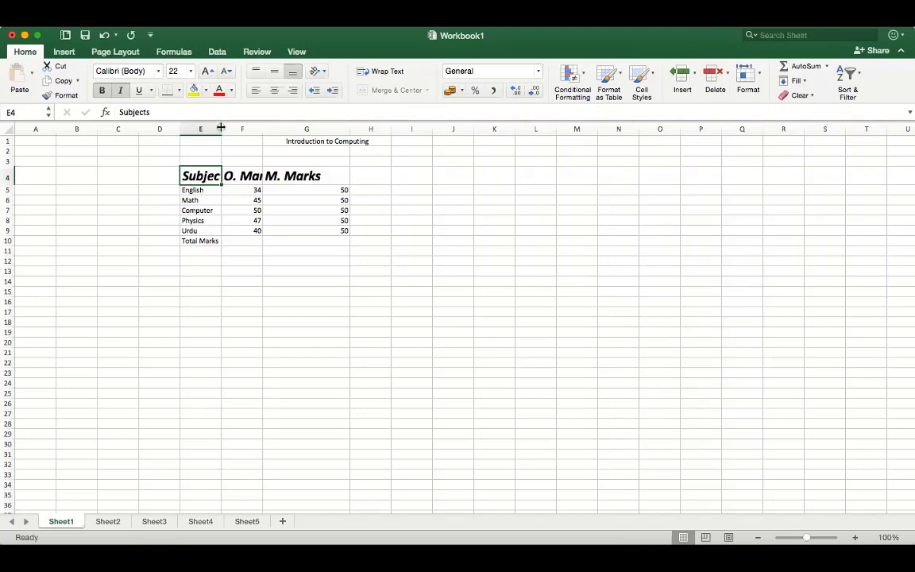
left_click_drag(221, 128, 238, 128)
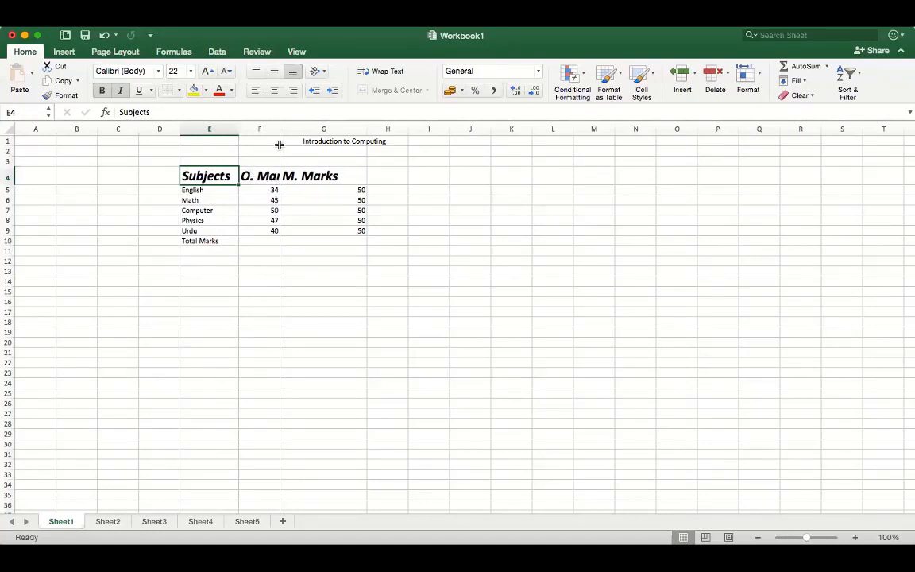
left_click_drag(279, 129, 301, 129)
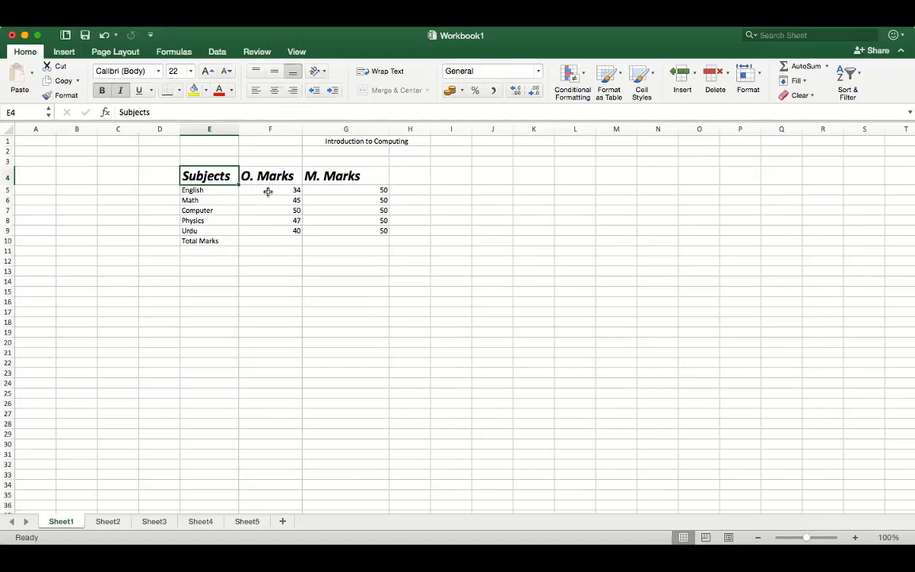
left_click(270, 281)
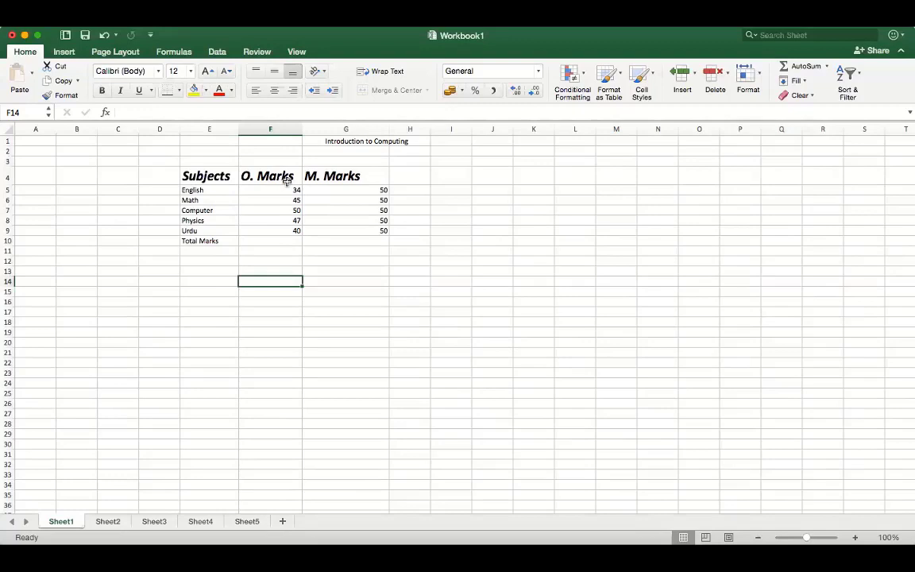
Center the header text horizontally, first in G4 and separately in E4:F4
left_click(208, 177)
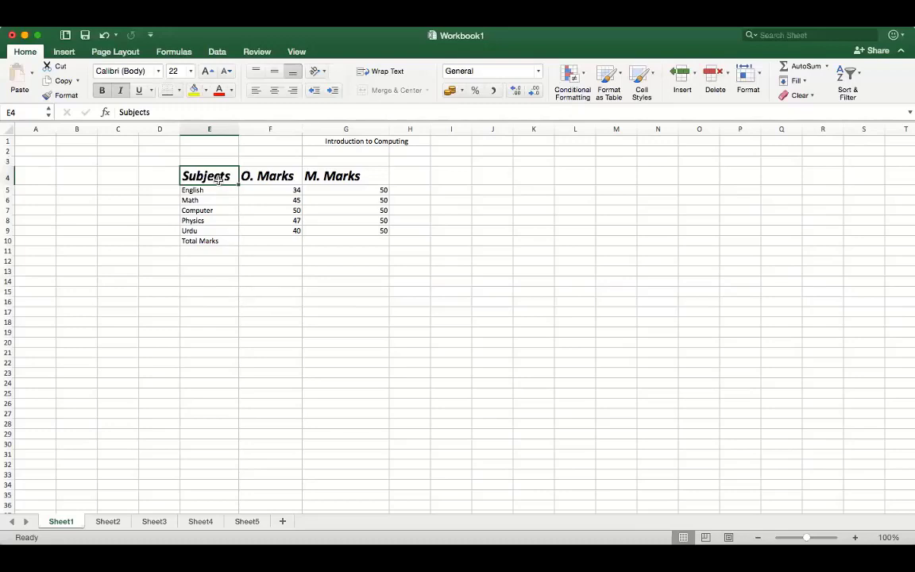
left_click(338, 177)
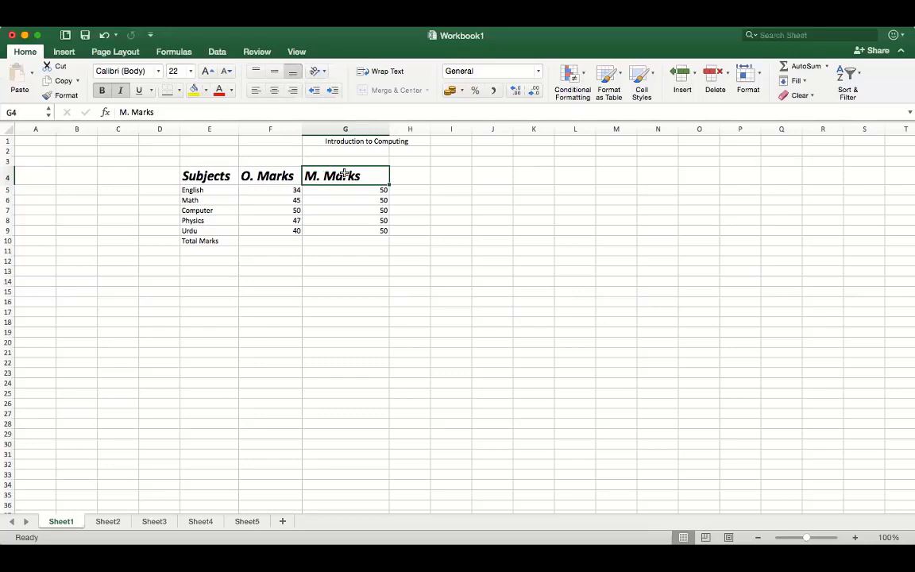
left_click(275, 92)
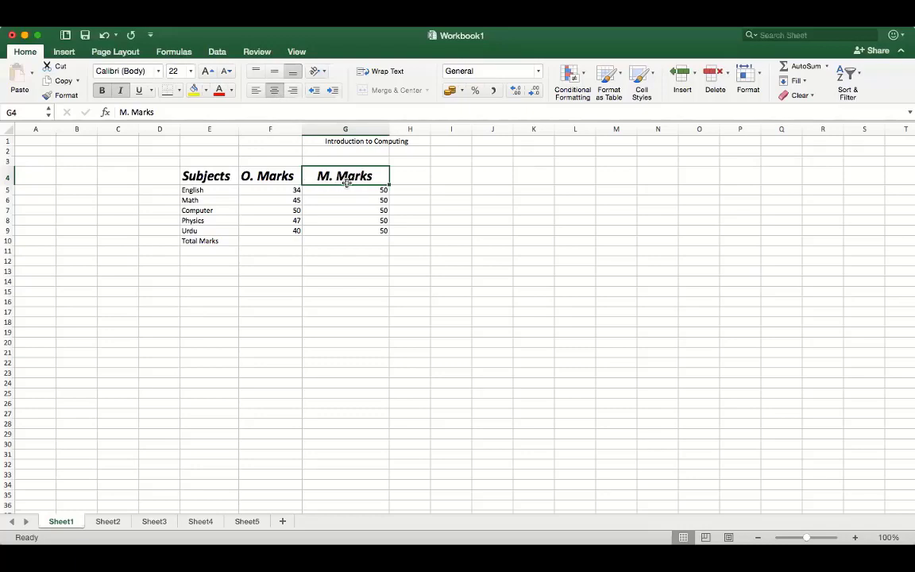
left_click_drag(212, 175, 249, 175)
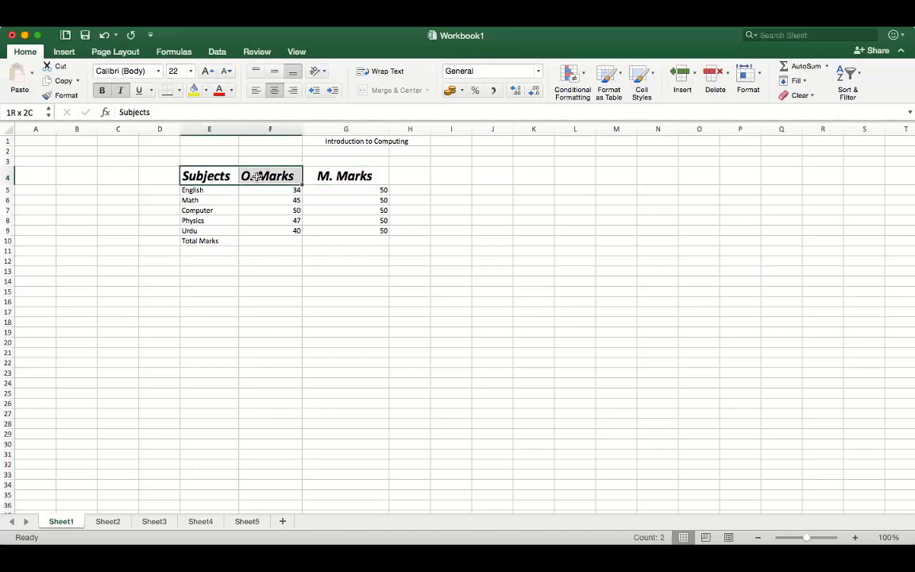
left_click(276, 94)
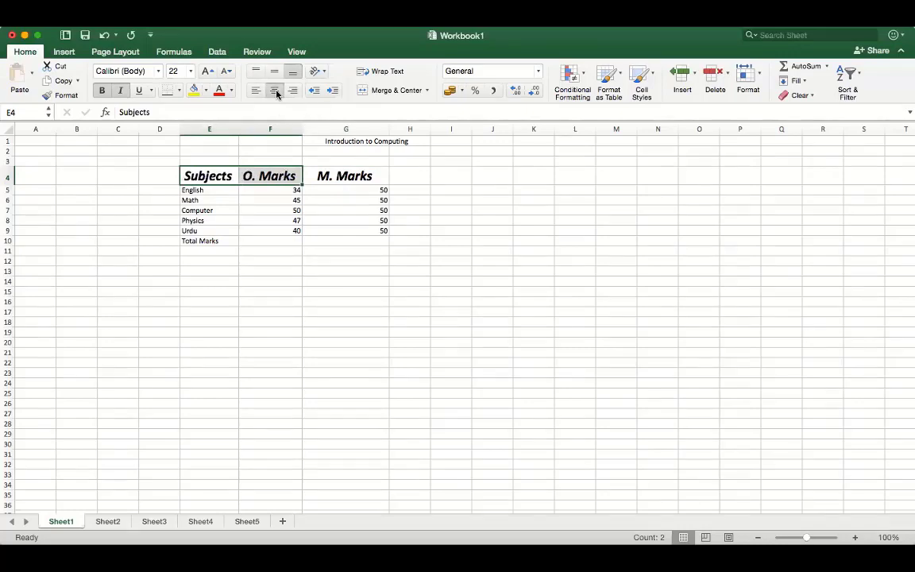
left_click(290, 312)
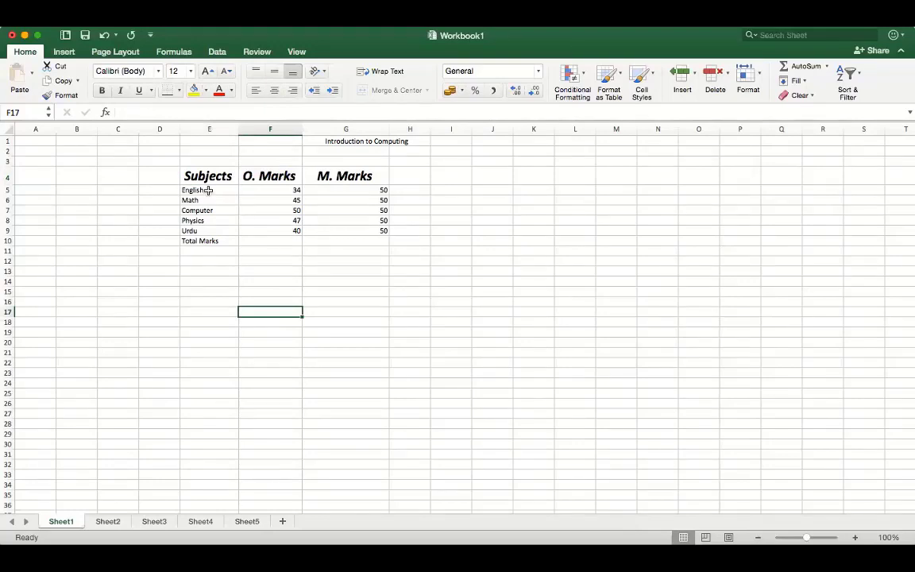
Move cell by cell through the subject and marks entries in E5:G8 to examine the rows below the headers
left_click(208, 189)
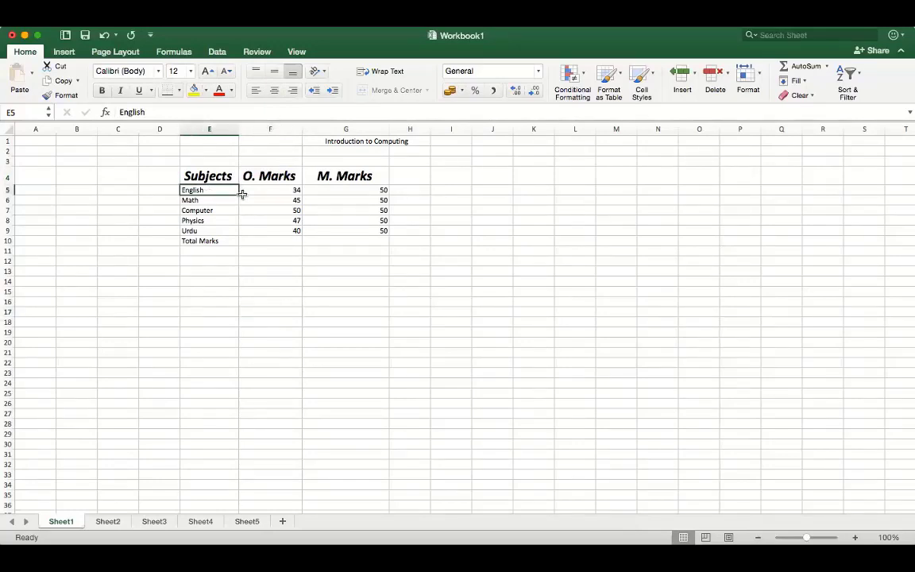
key("Right")
key("Right")
key("Down")
key("Down")
key("Down")
key("Left")
key("Left")
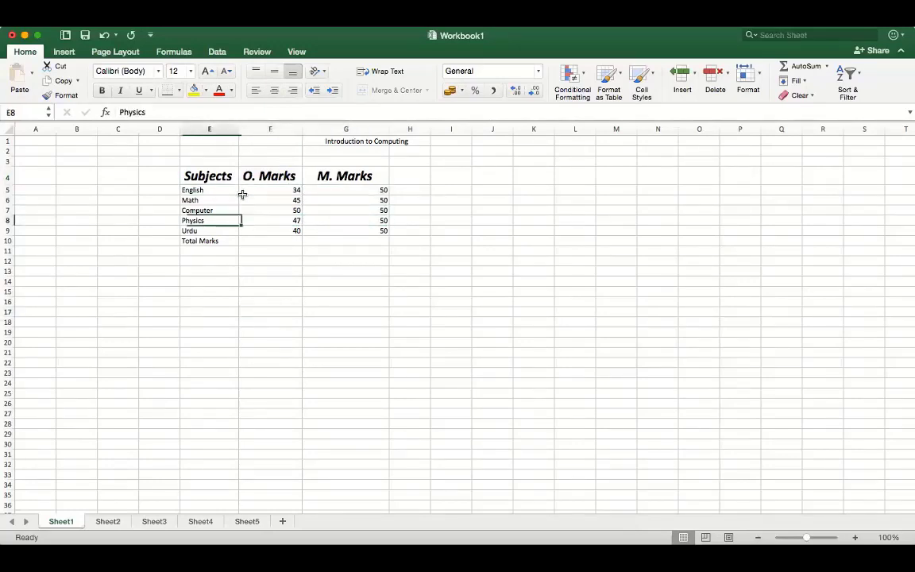
key("Left")
key("Up")
key("Right")
key("Right")
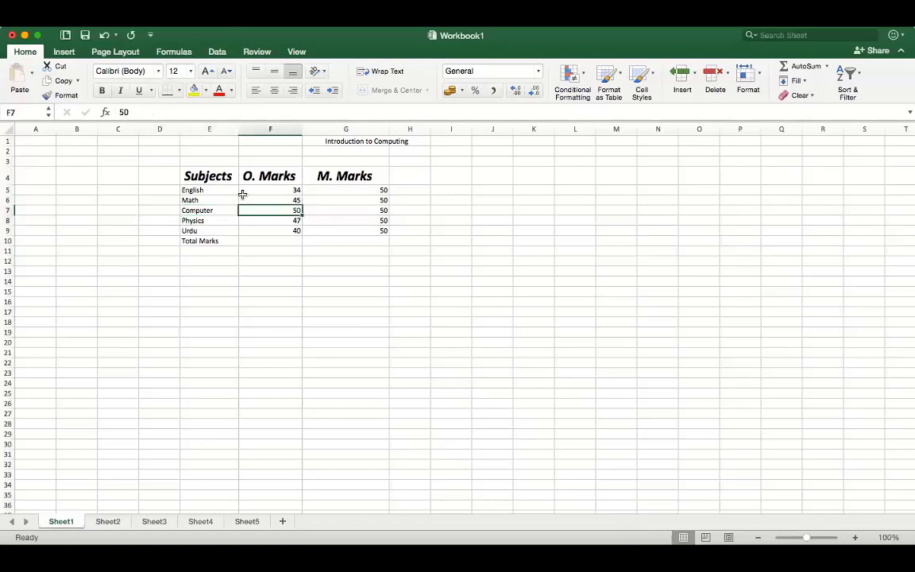
key("Right")
key("Up")
key("Up")
key("Left")
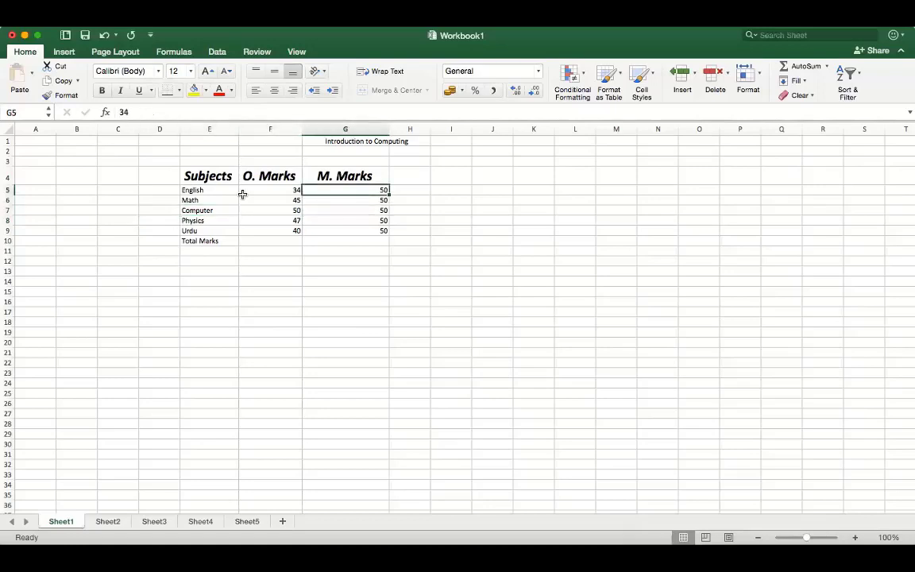
key("Left")
key("Right")
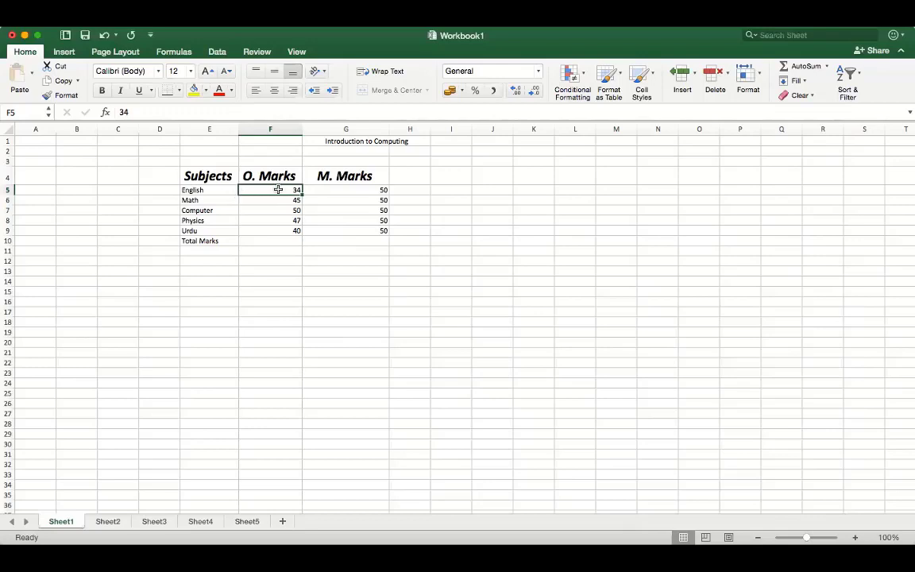
Left-align the marks in the range F5:G9
mouse_move(280, 188)
left_mouse_down()
mouse_move(326, 191)
mouse_move(331, 229)
left_mouse_up()
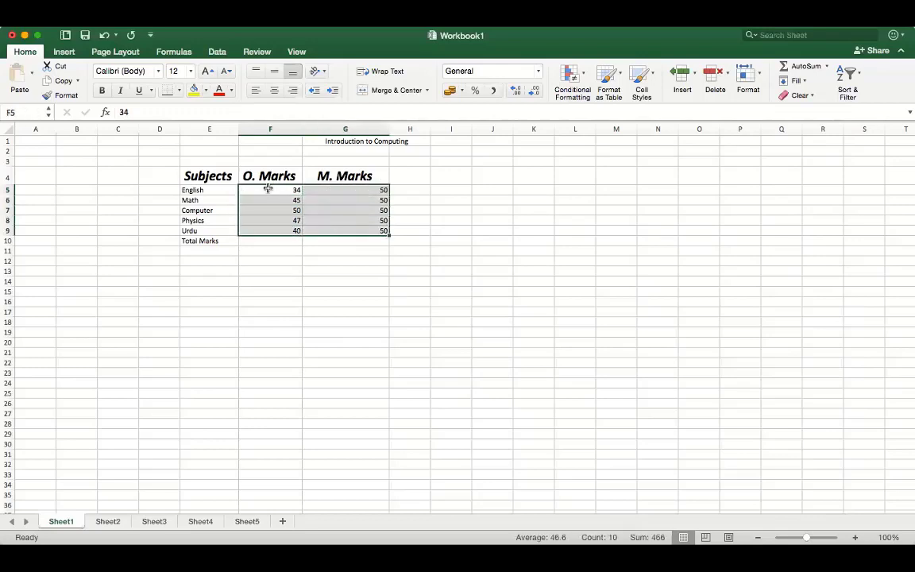
left_click(258, 92)
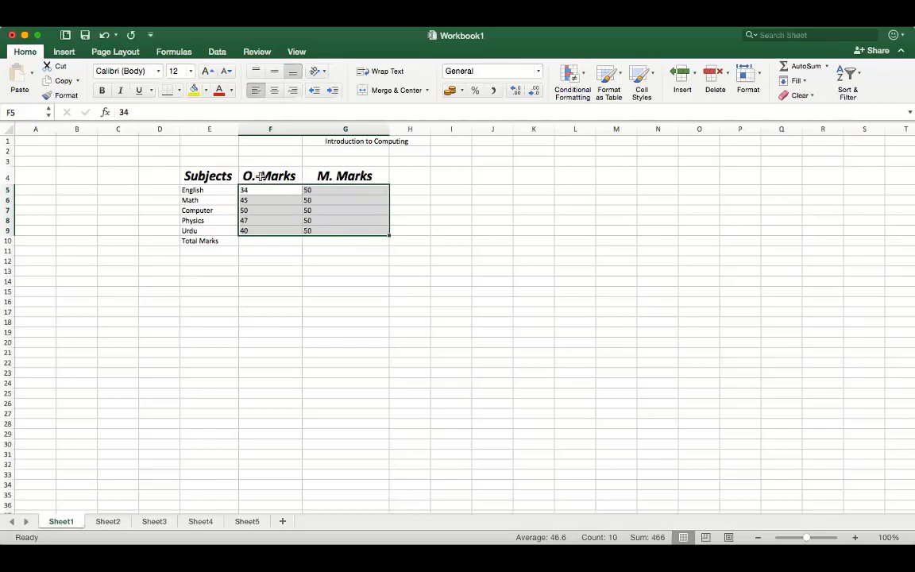
Try center alignment on the marks in F5:G9, and set them to right-aligned instead
left_click(277, 93)
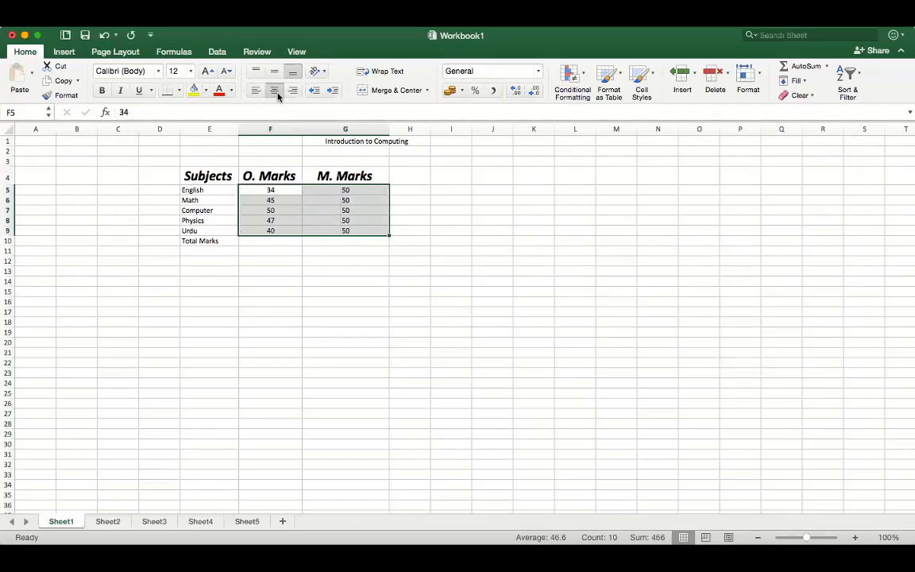
left_click(292, 90)
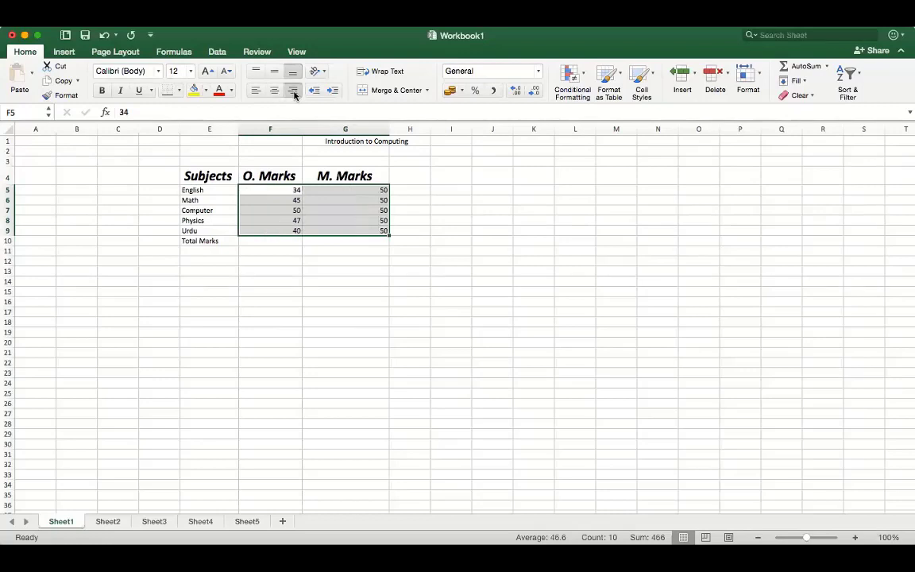
left_click(330, 277)
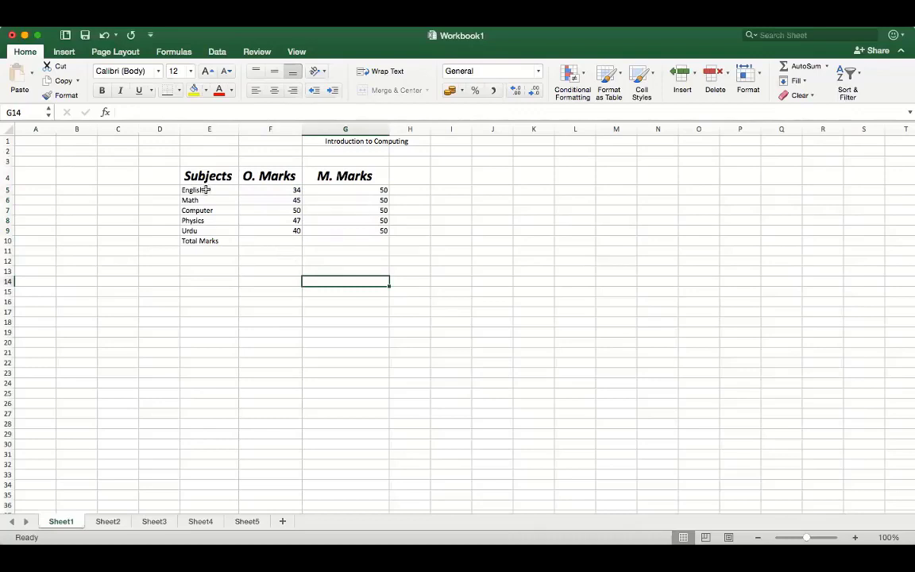
Increase the font size of the subjects and marks in E5:G9 to 14
left_click_drag(206, 190, 335, 230)
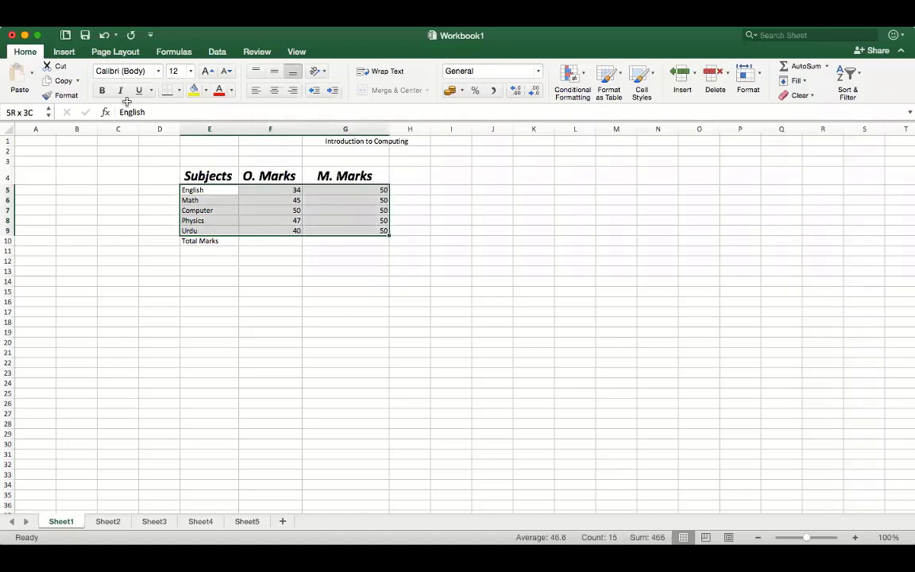
left_click(208, 73)
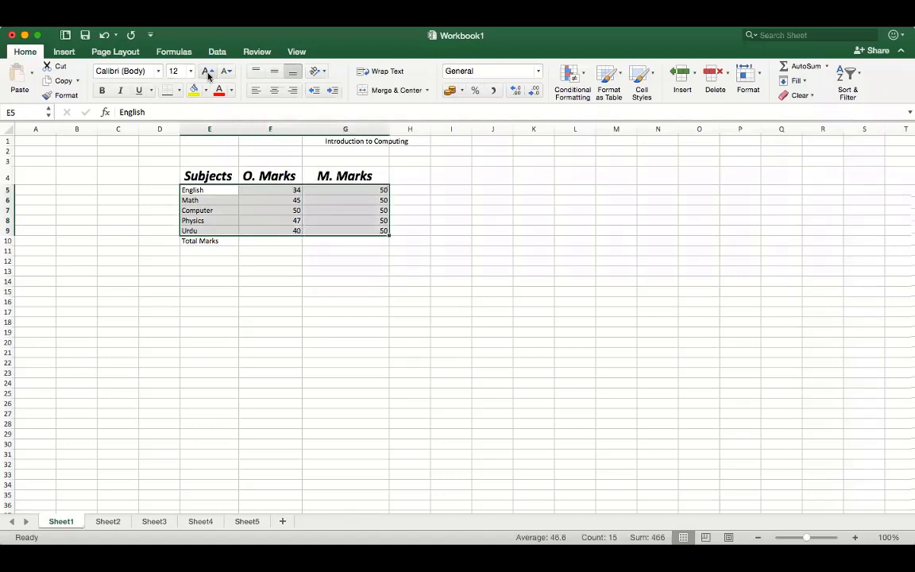
left_click(327, 274)
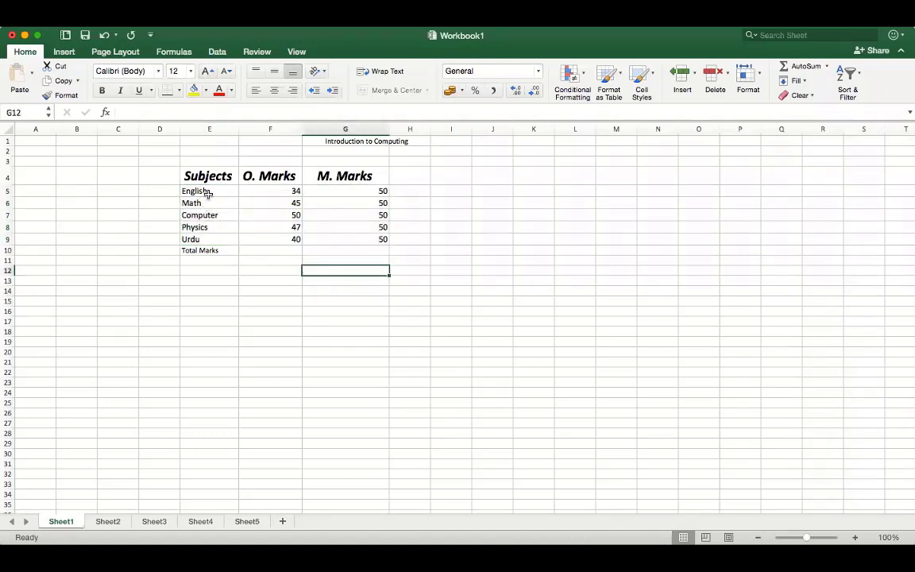
Make the subject names in E5:E9 bold and color their text dark blue
left_click_drag(211, 191, 212, 241)
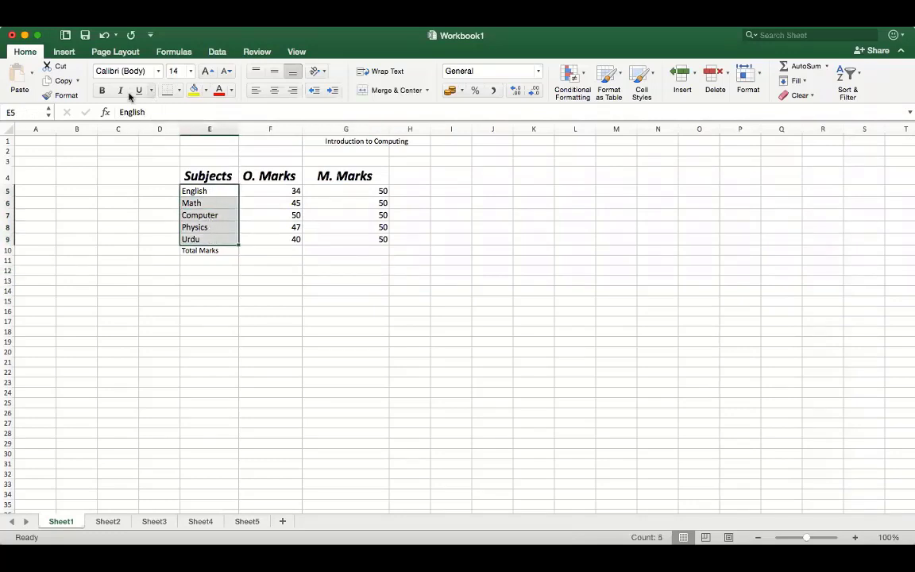
left_click(102, 92)
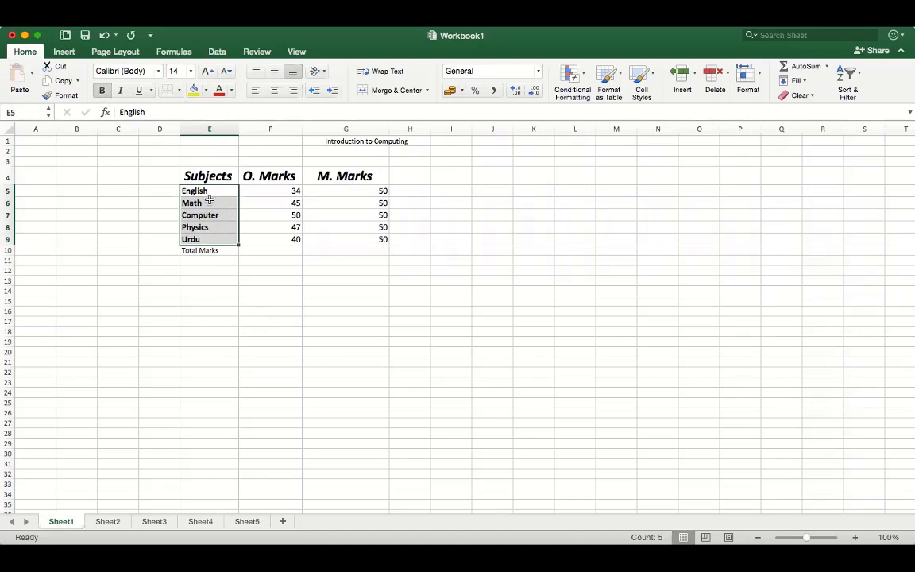
left_click(231, 92)
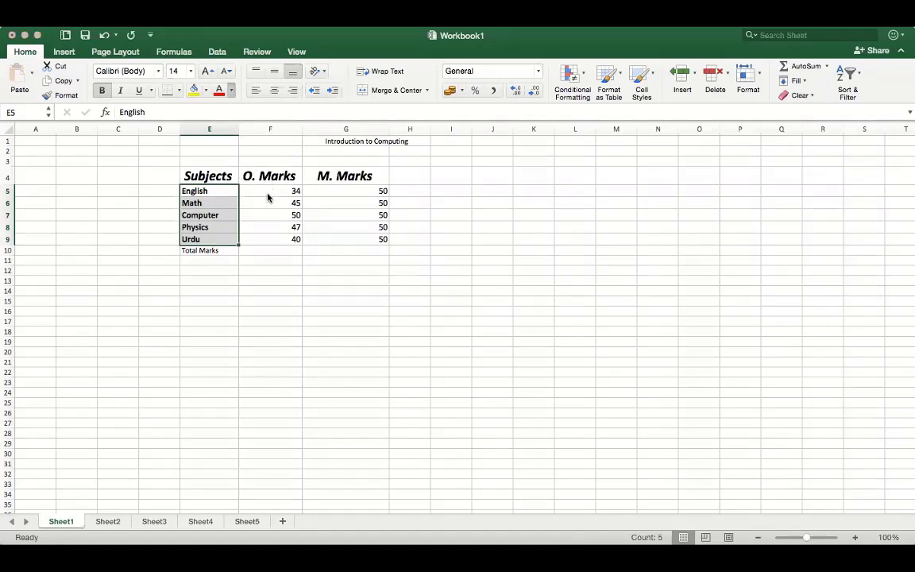
left_click(230, 309)
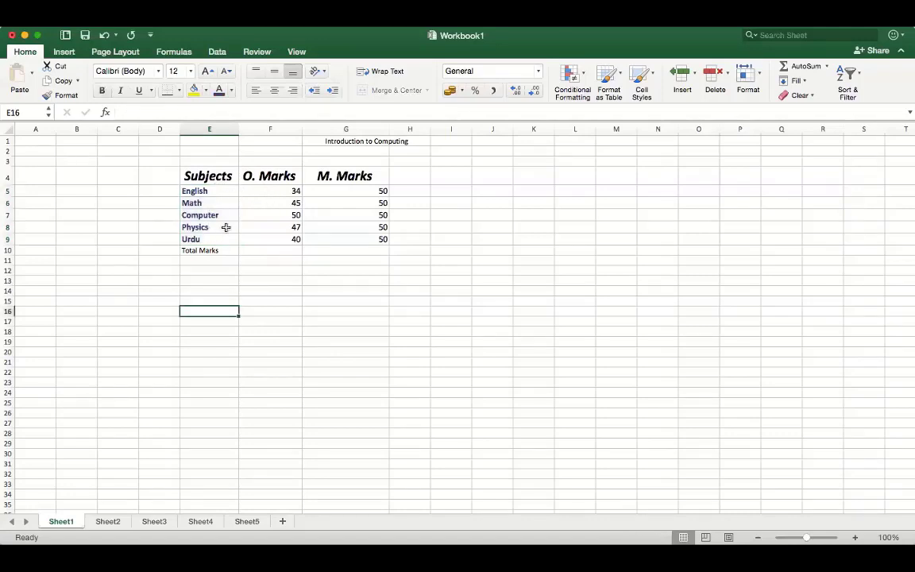
Format the Total Marks label in E10 with font size 14, bold and underline
left_click(214, 251)
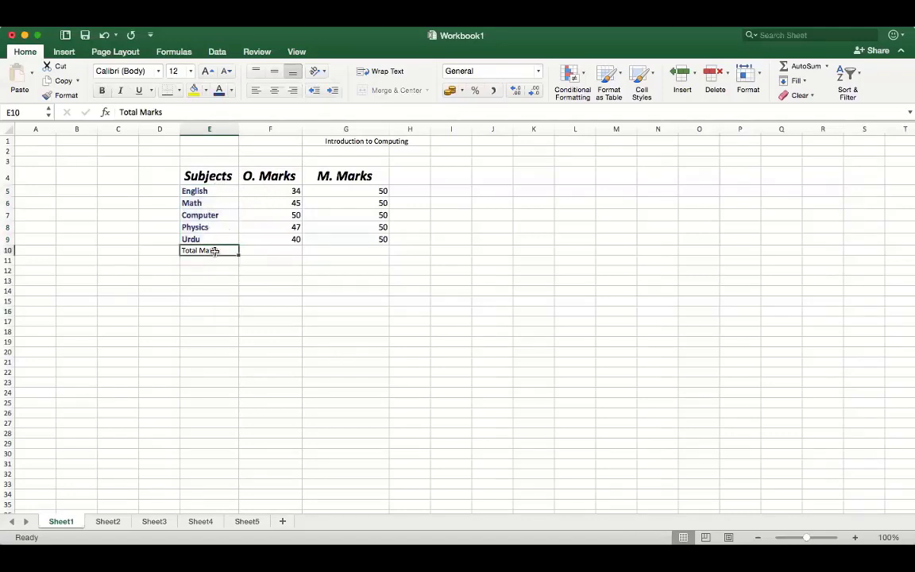
left_click(206, 71)
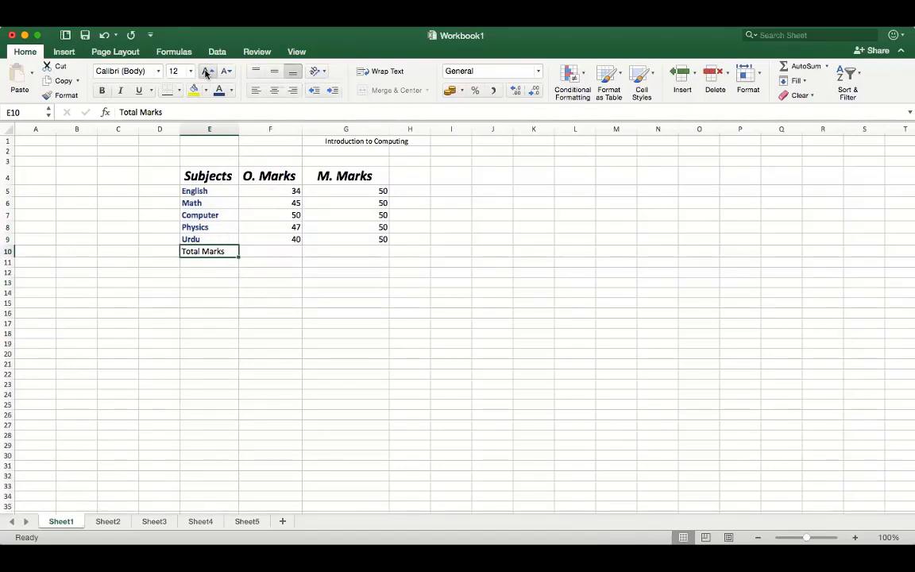
left_click(103, 90)
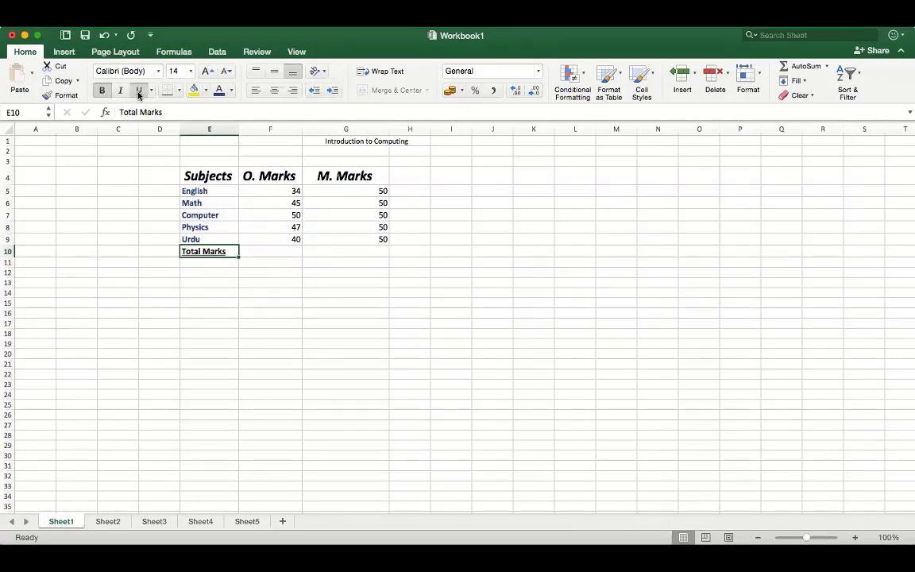
left_click(225, 293)
left_click(221, 251)
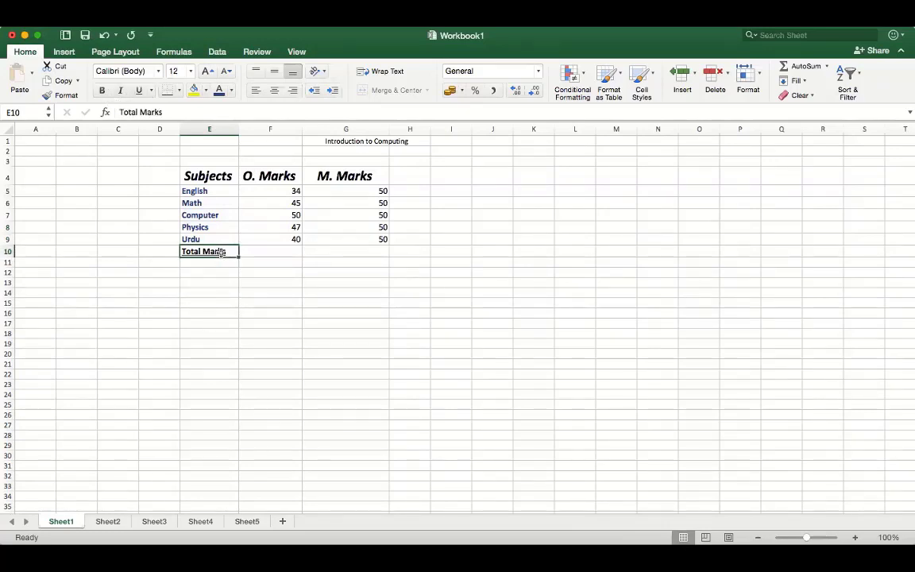
left_click(247, 272)
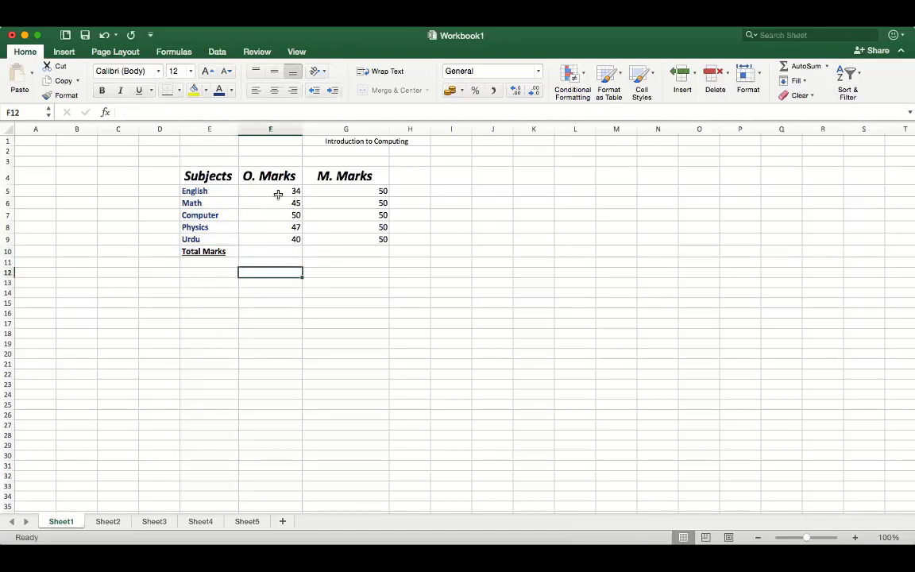
Try auto-fitting column G to its contents and undo the width change
left_click_drag(279, 191, 279, 240)
left_click_drag(337, 193, 341, 227)
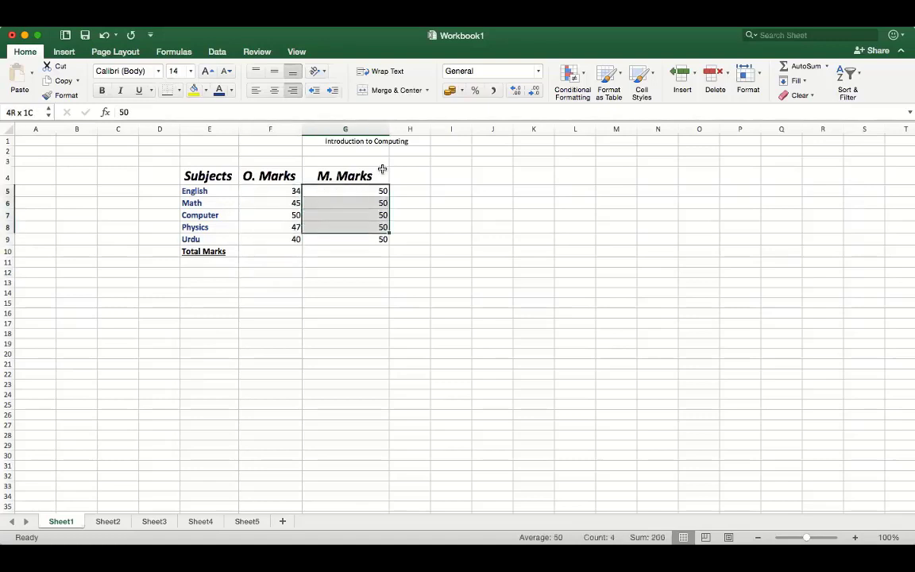
double_click(388, 128)
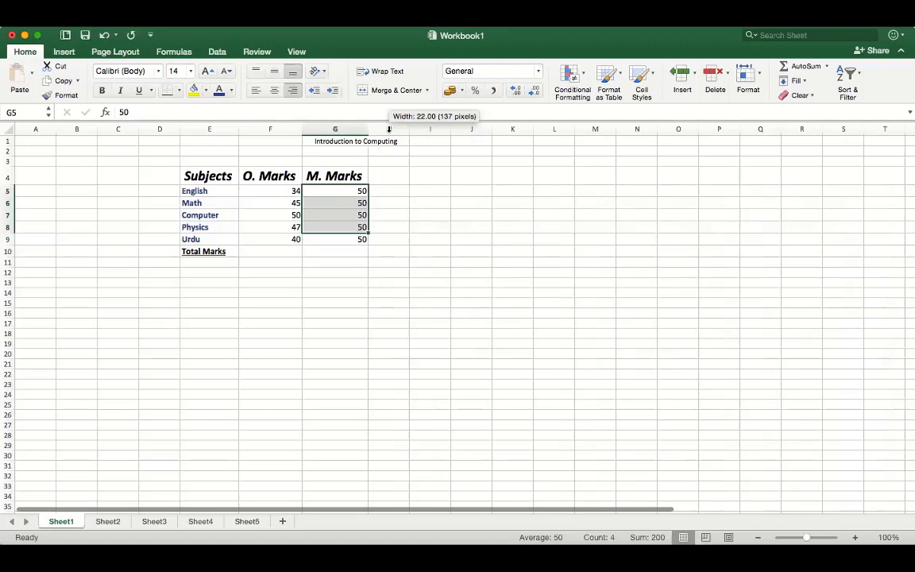
left_click(333, 312)
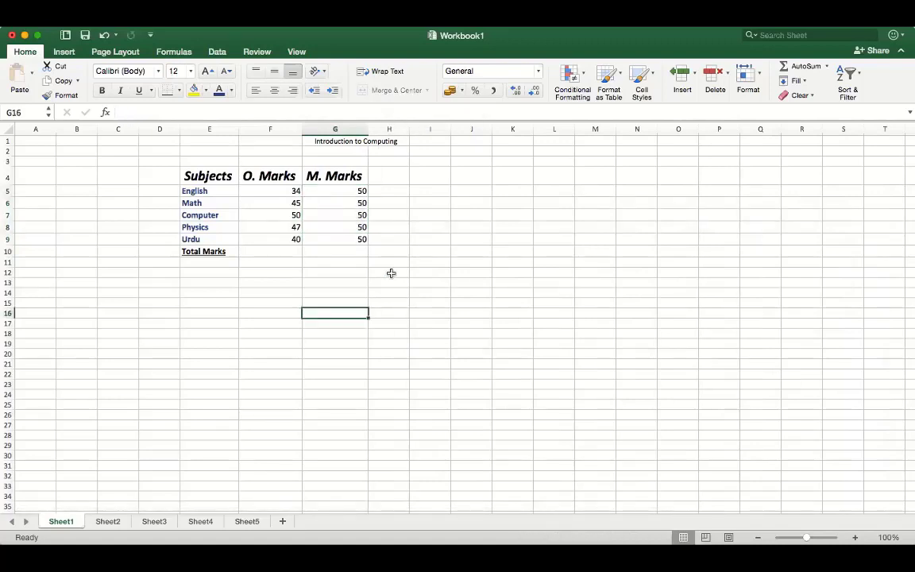
key("super+z")
Narrow column G so that it fits the M. Marks header
left_click(426, 218)
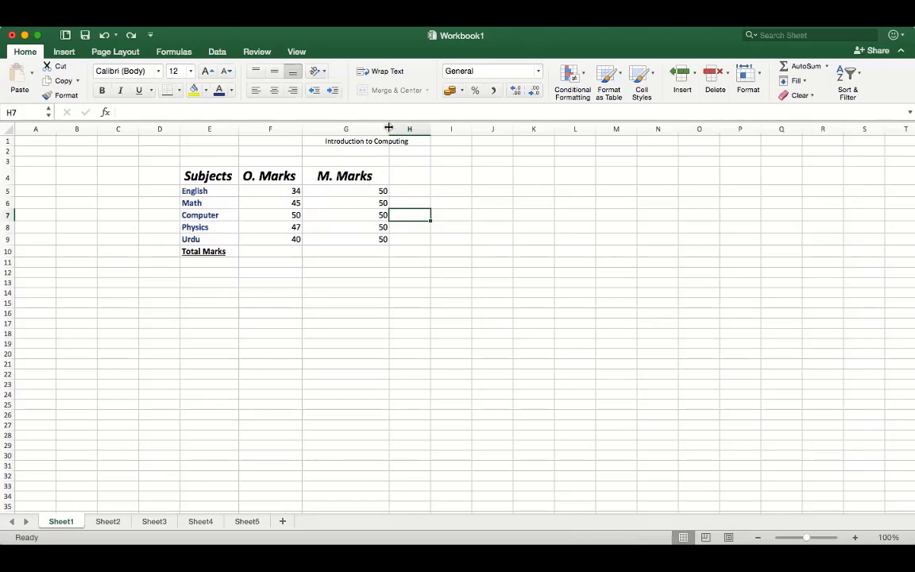
left_click_drag(389, 128, 367, 128)
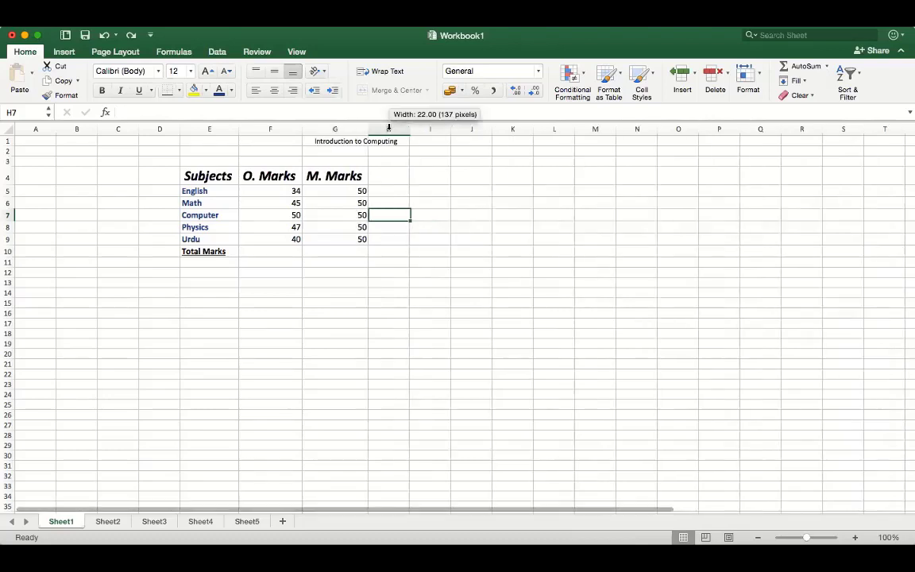
left_click(340, 293)
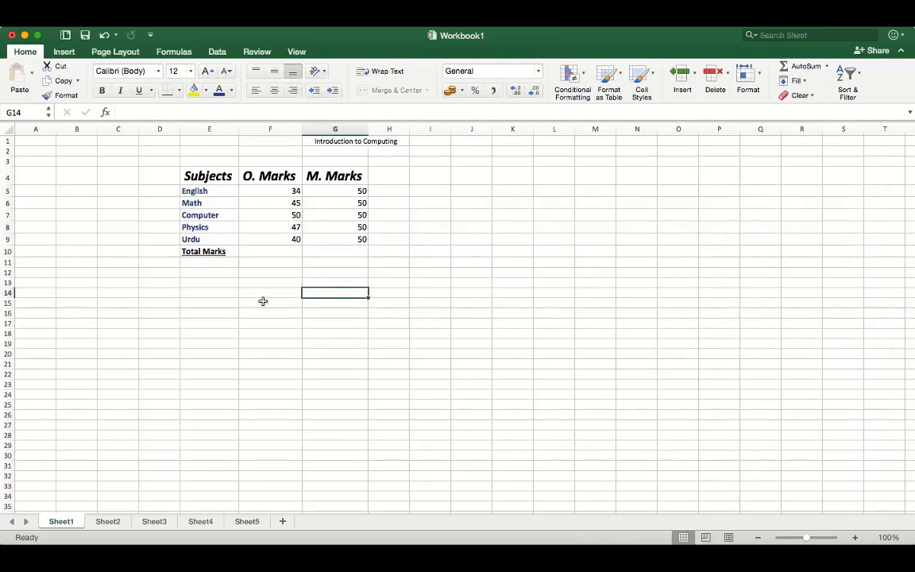
Format the title Introduction to Computing in G1 with font size 18, bold and light blue text
left_click(335, 140)
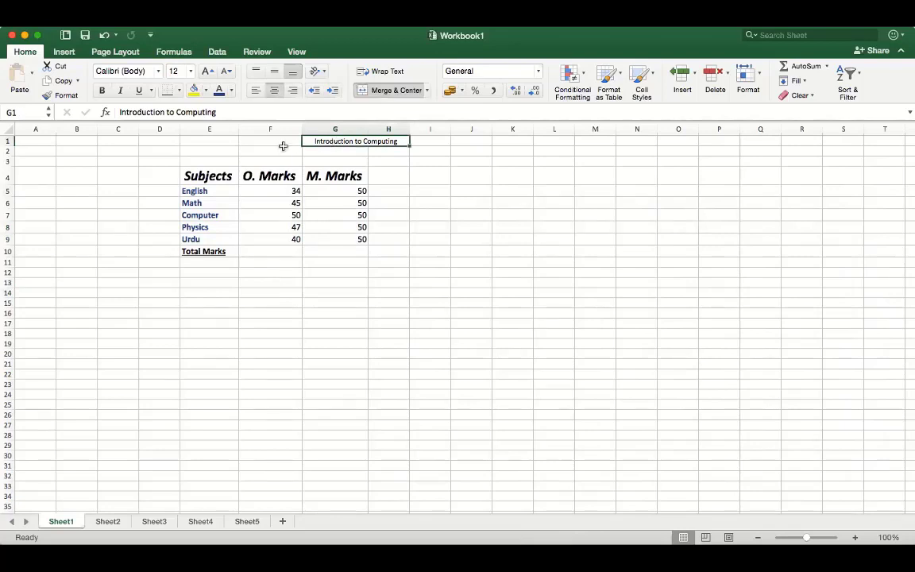
left_click(206, 73)
left_click(206, 73)
left_click(204, 75)
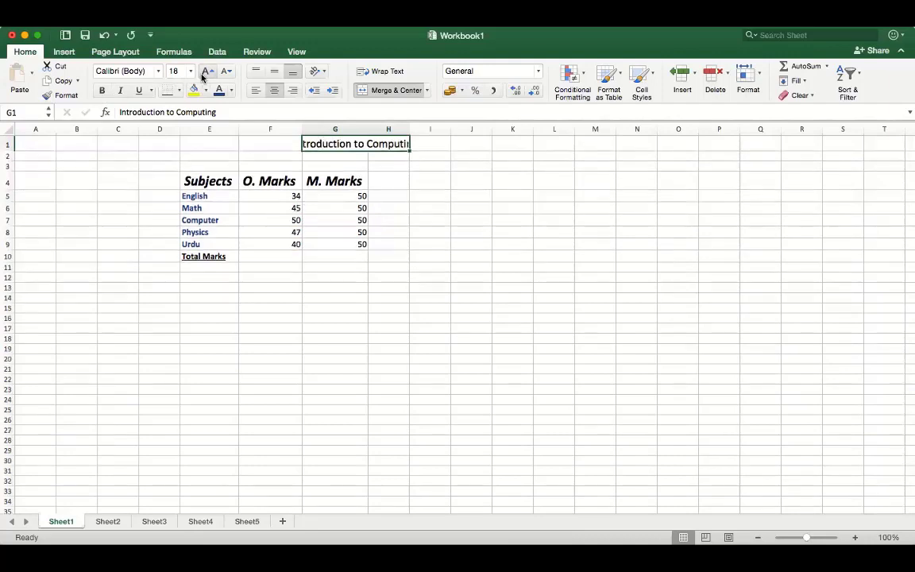
left_click(104, 91)
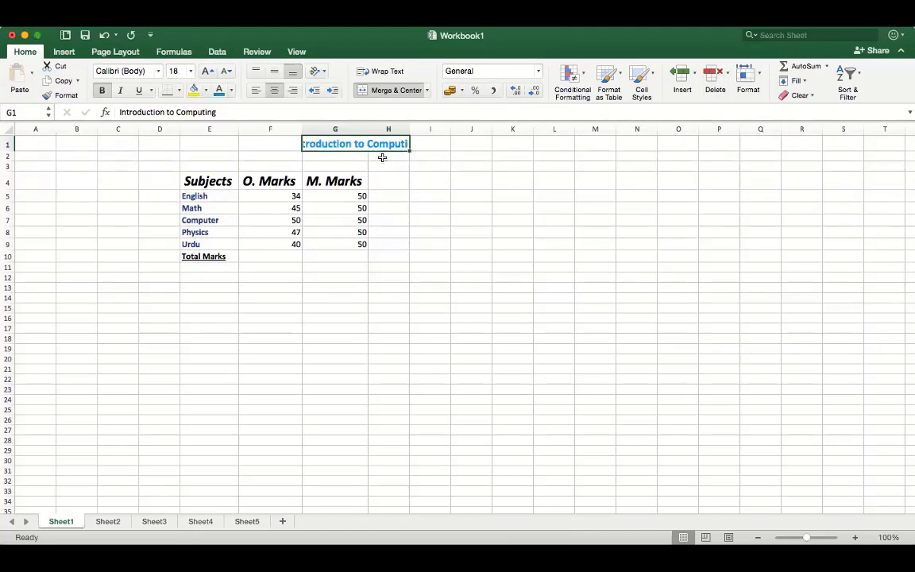
left_click(416, 175)
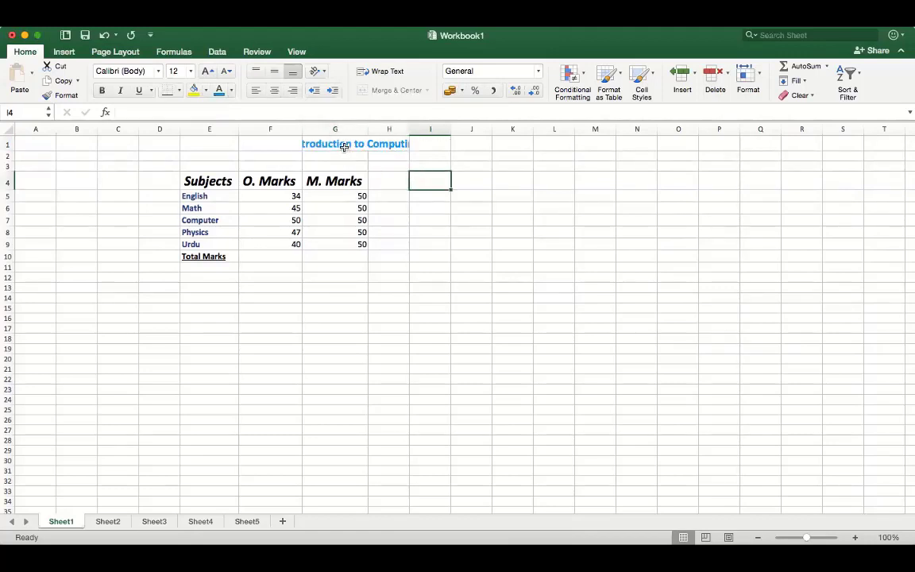
Try to fit the merged title in G1 by adjusting column H, and narrow column F slightly
left_click(345, 147)
left_click(394, 203)
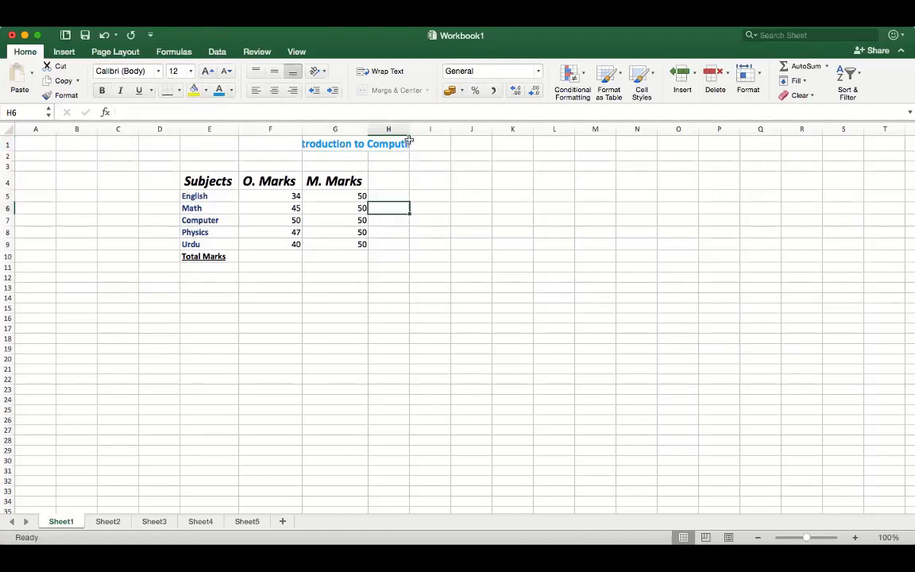
left_click(409, 128)
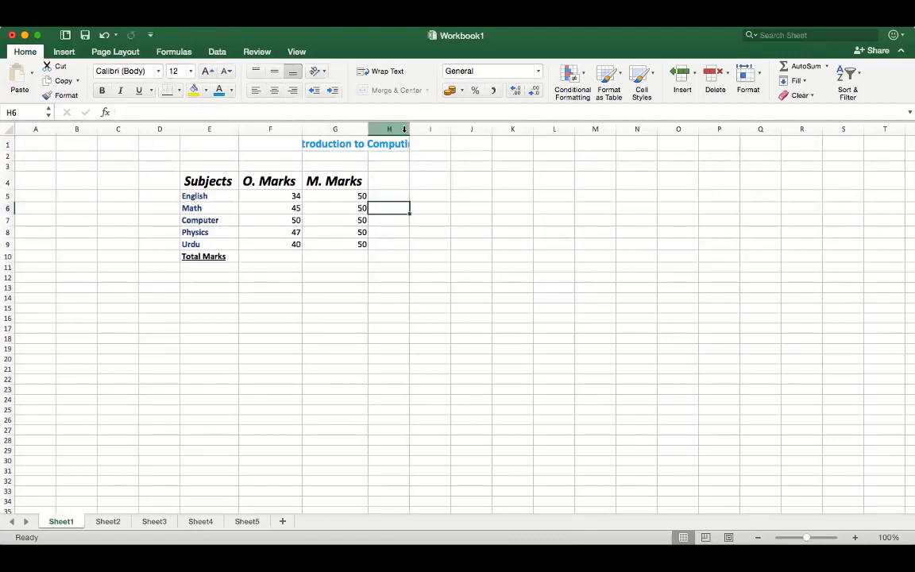
left_click(383, 144)
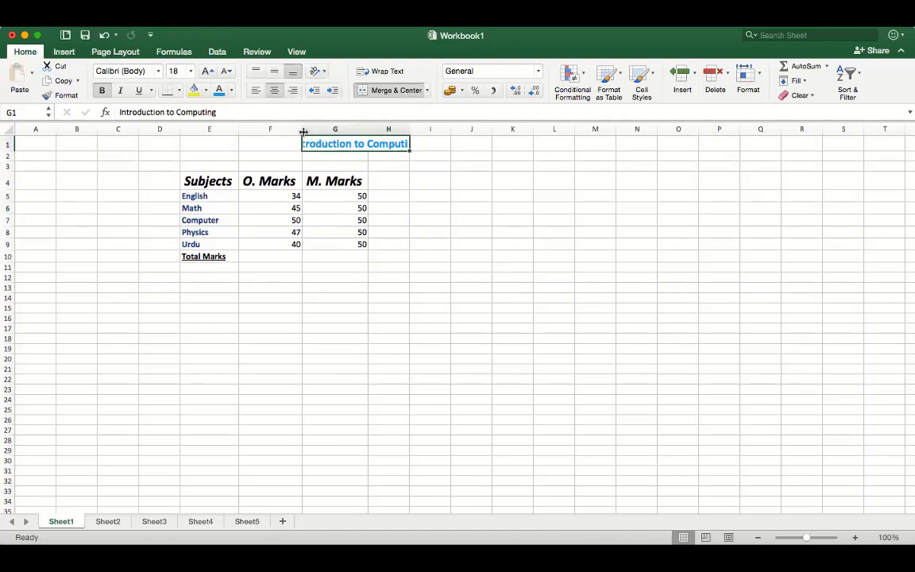
left_click_drag(301, 129, 297, 128)
Open the merged title in G1 for editing to view its full text, and leave the cell
double_click(383, 144)
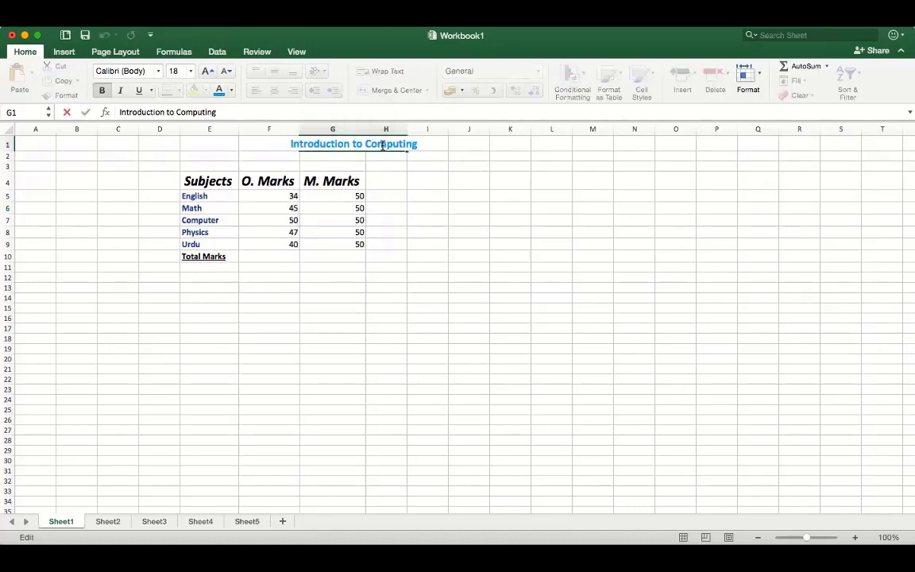
left_click(396, 279)
left_click(368, 145)
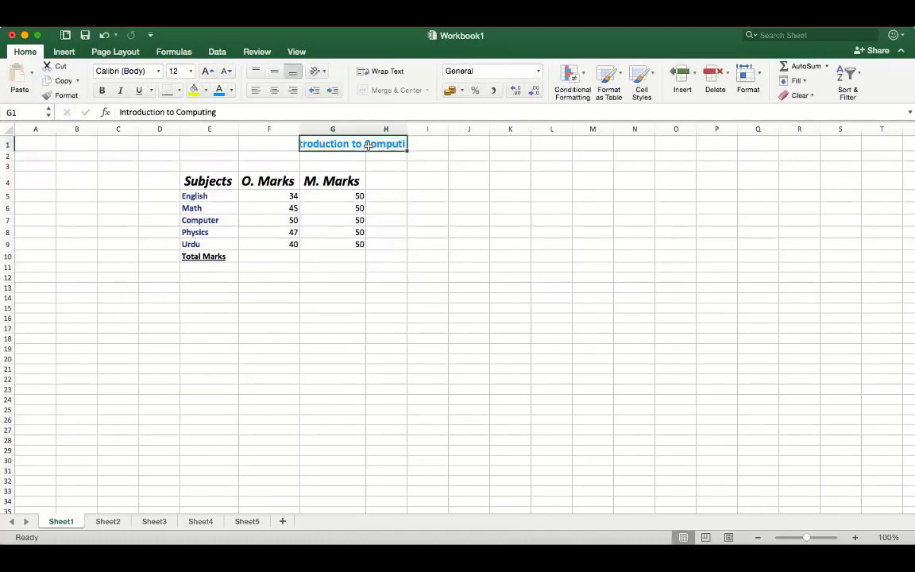
left_click(324, 318)
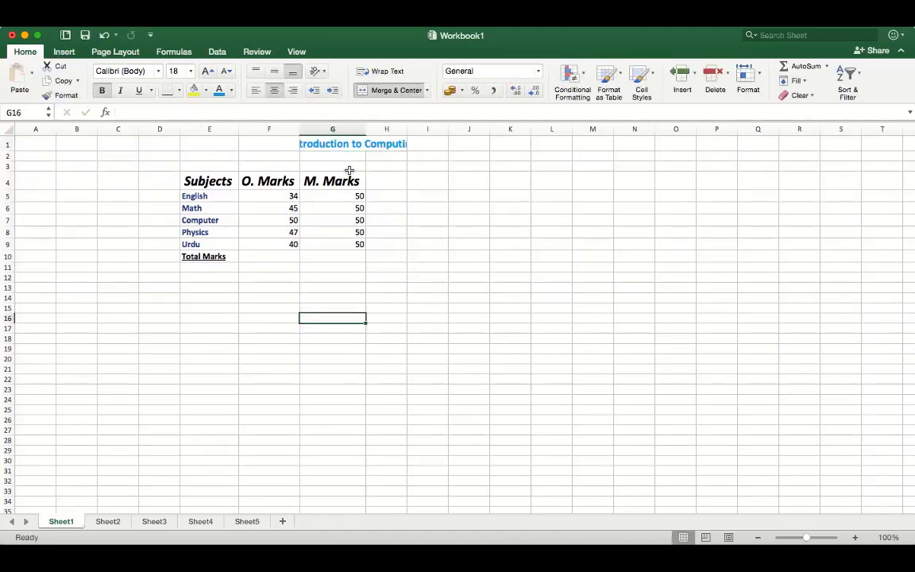
left_click(366, 128)
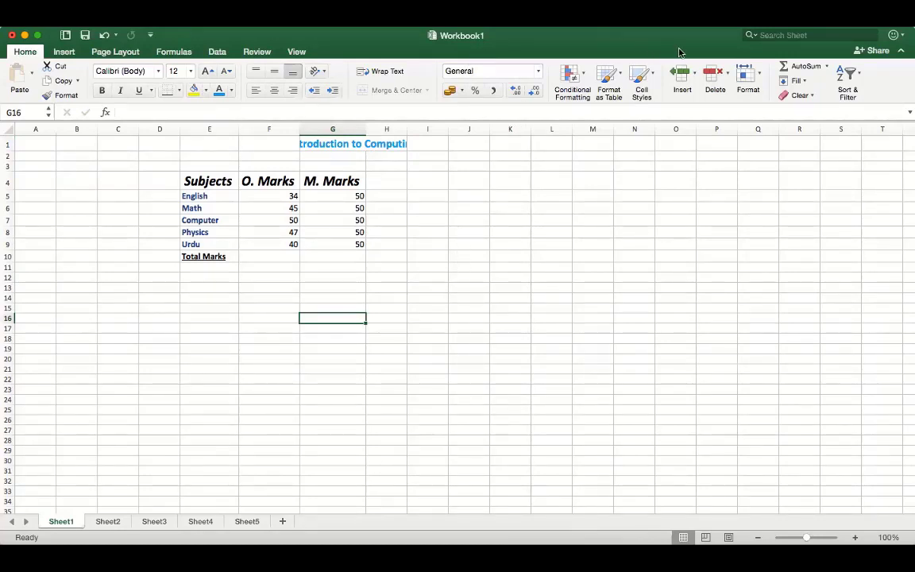
Undo the last change to the sheet and unmerge the title Introduction to Computing in G1:H1
key("super+z")
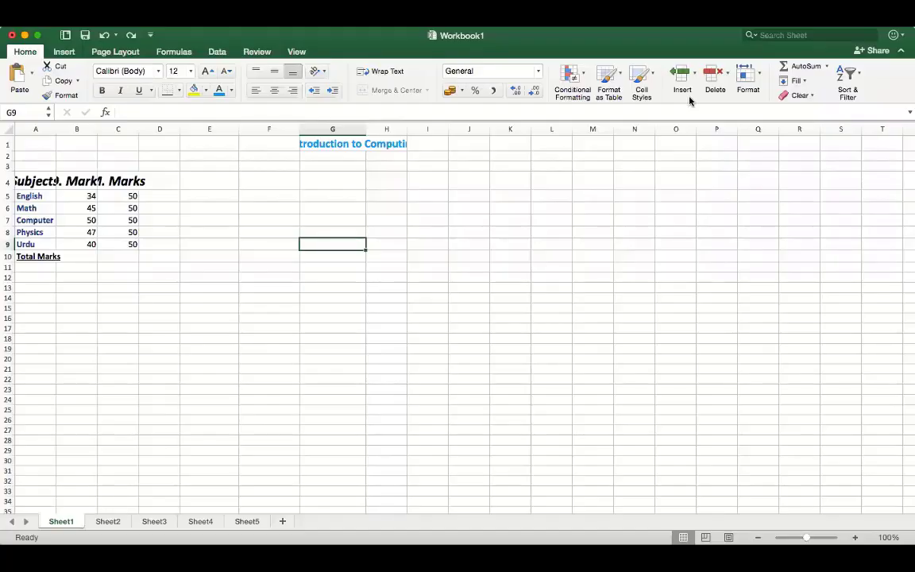
left_click(439, 179)
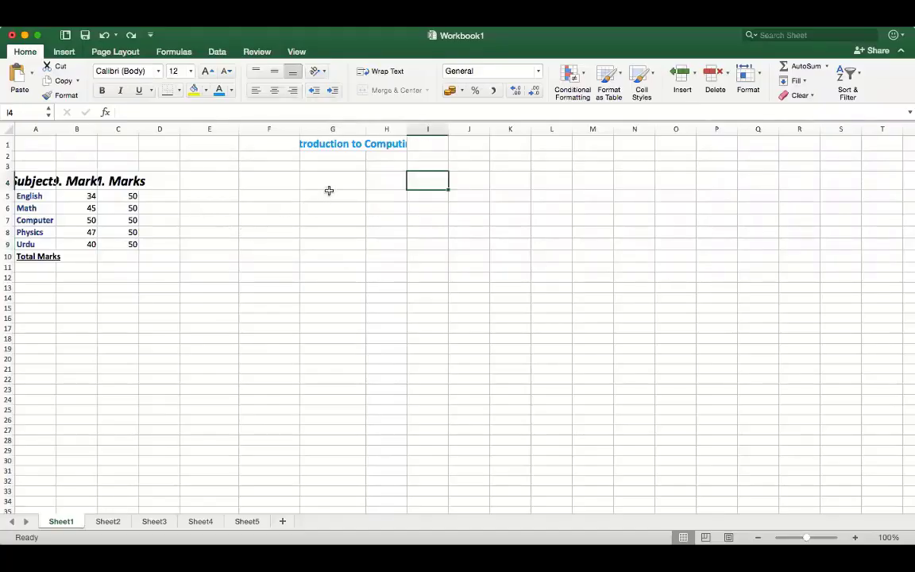
left_click_drag(13, 181, 114, 254)
left_click(341, 144)
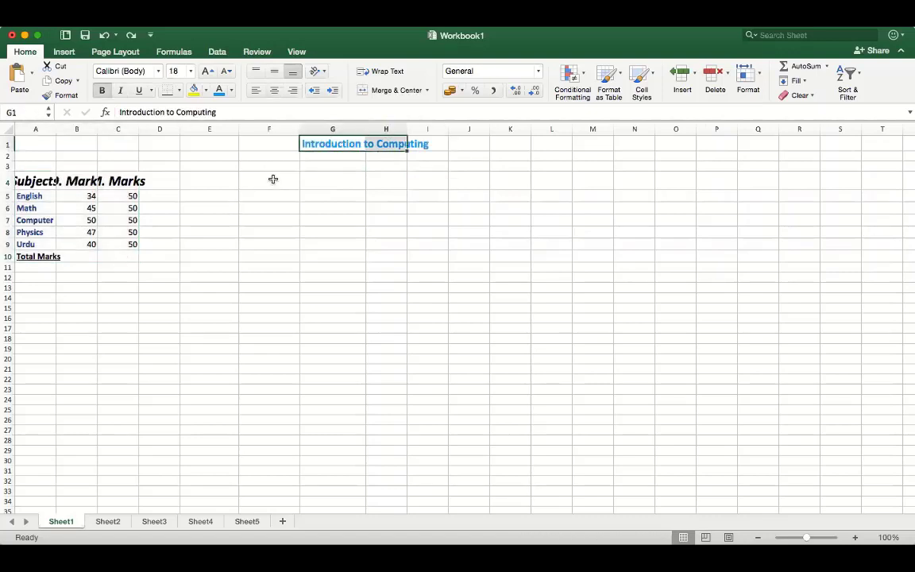
Paste the copied block at F4, and widen columns A to C so the table headings fit
left_click(271, 179)
key("super+v")
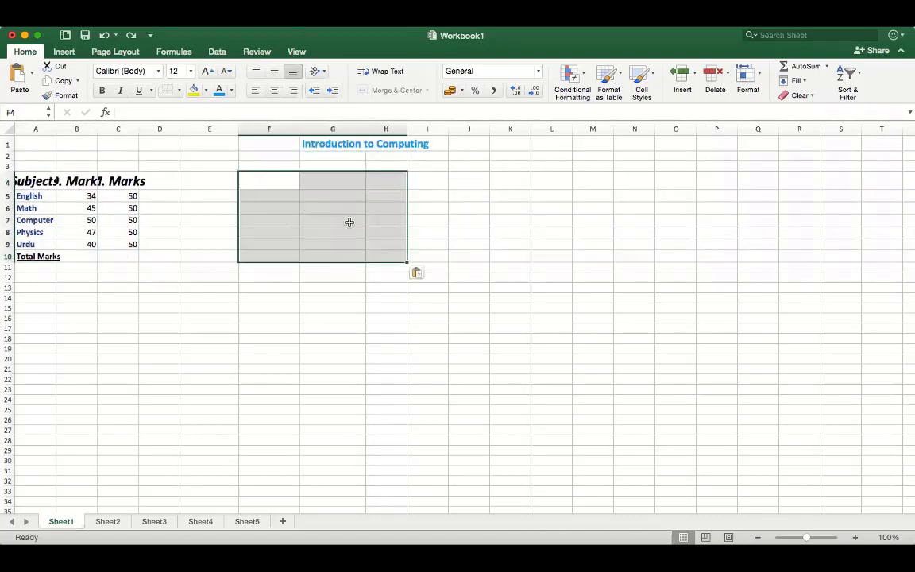
left_click(442, 207)
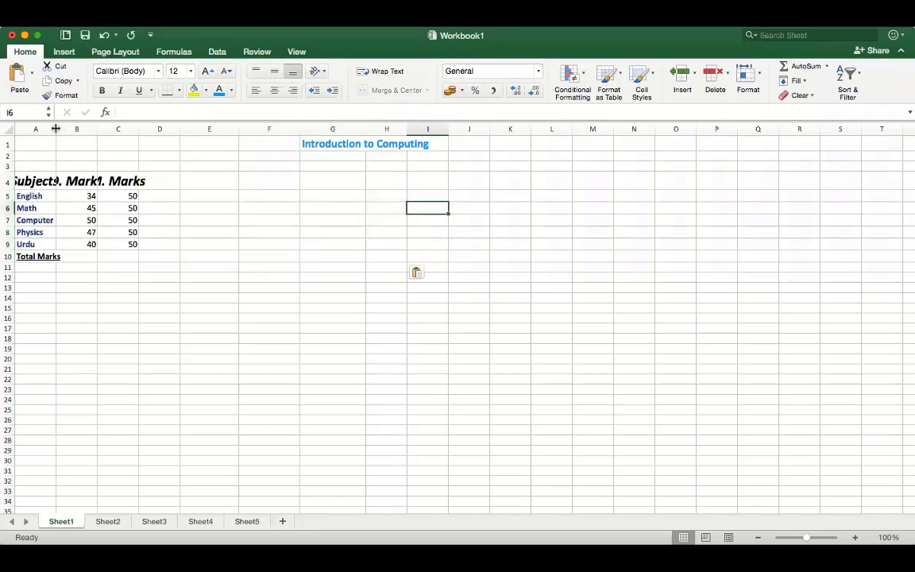
left_click_drag(56, 128, 202, 129)
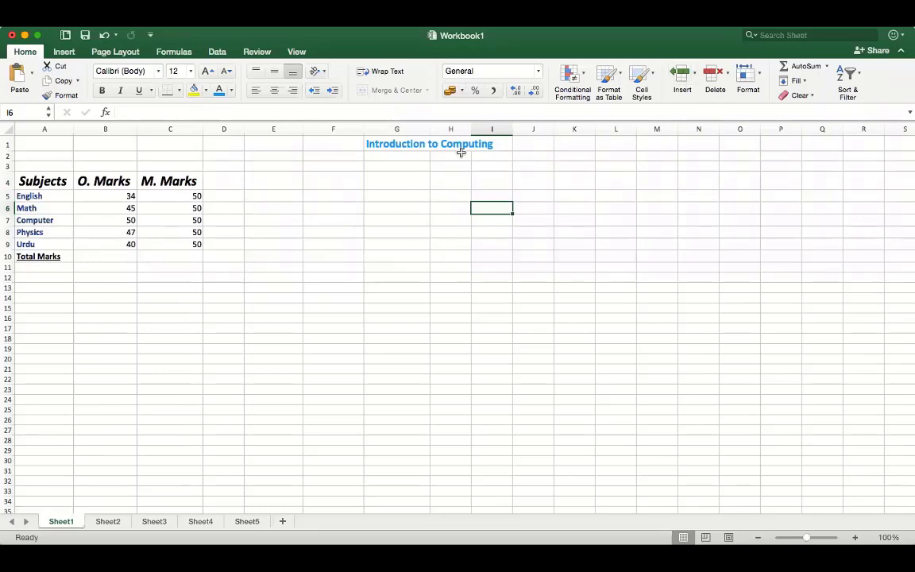
Merge and center the title Introduction to Computing across G1:H1, and try adjusting the width of column H
left_click_drag(396, 144, 454, 146)
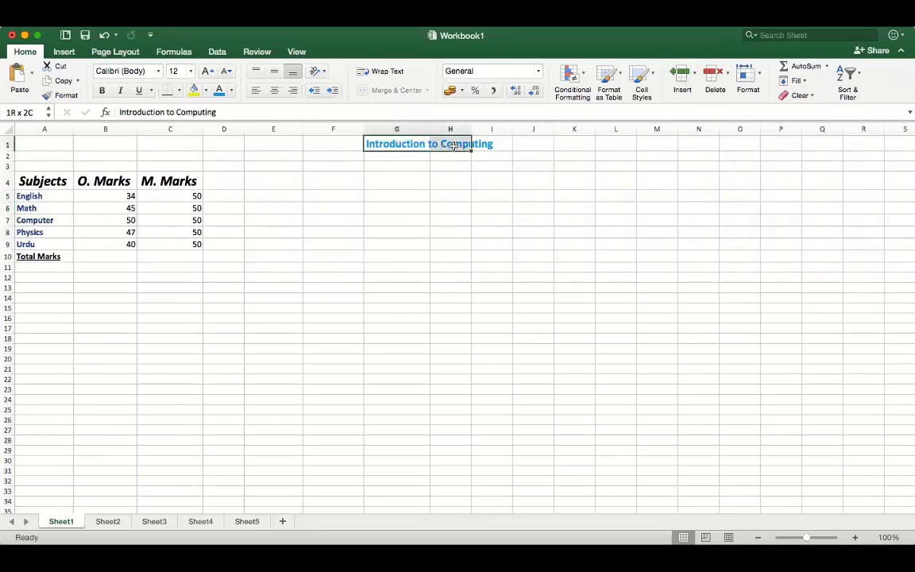
left_click(392, 91)
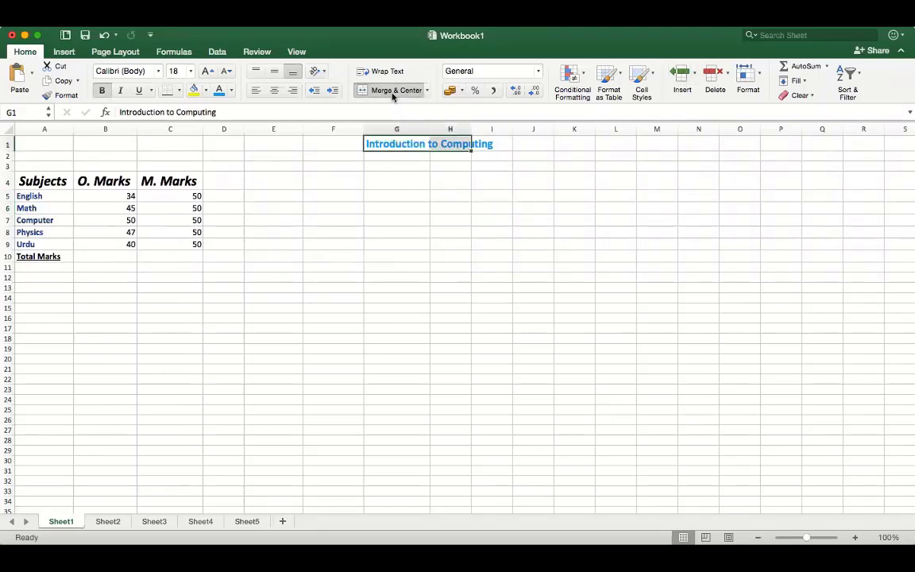
left_click(394, 197)
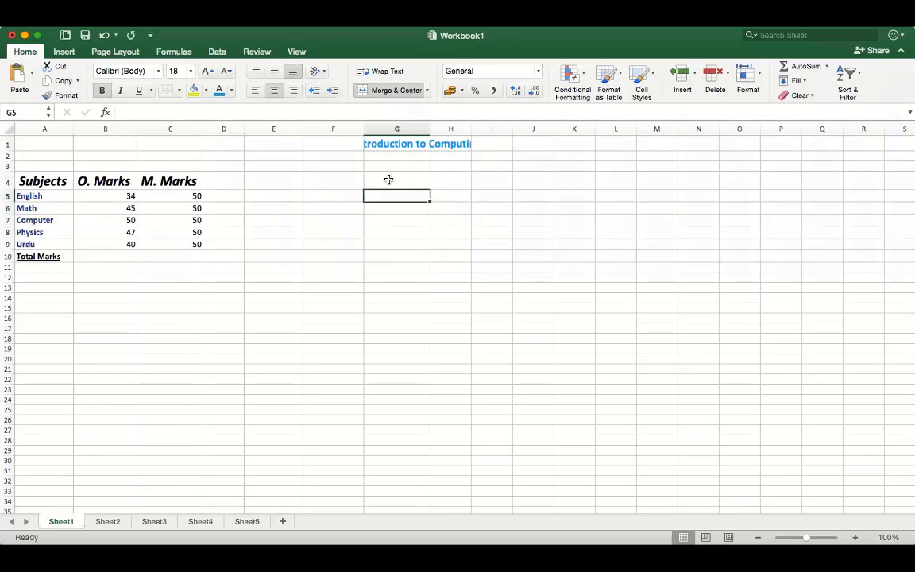
left_click(430, 130)
left_click_drag(470, 130, 470, 130)
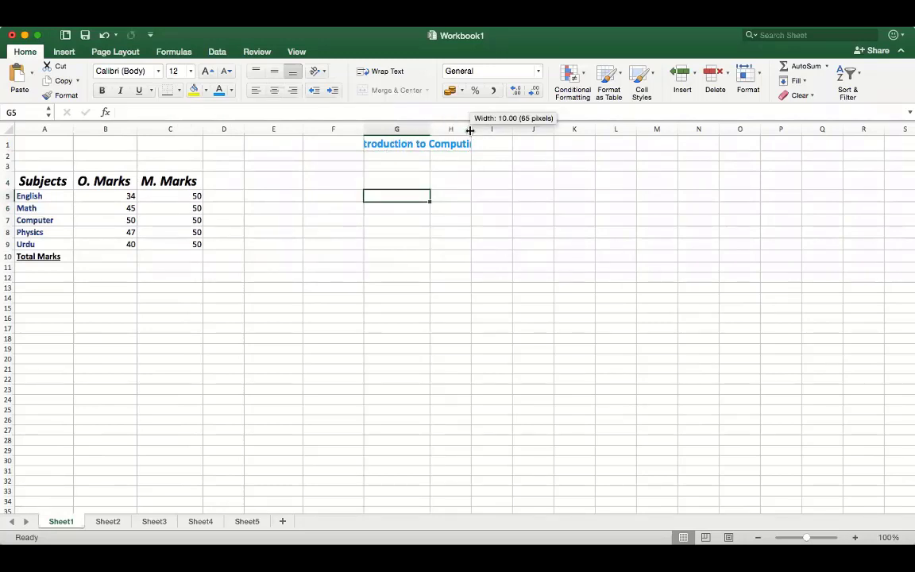
Reduce the merged title's font size to 14, and restore it to 18
left_click(406, 146)
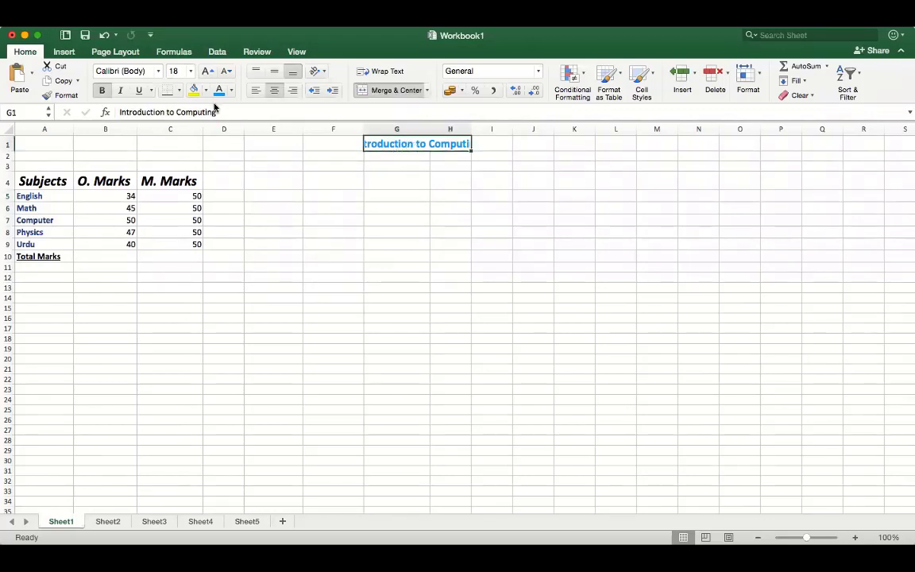
left_click(227, 75)
left_click(227, 74)
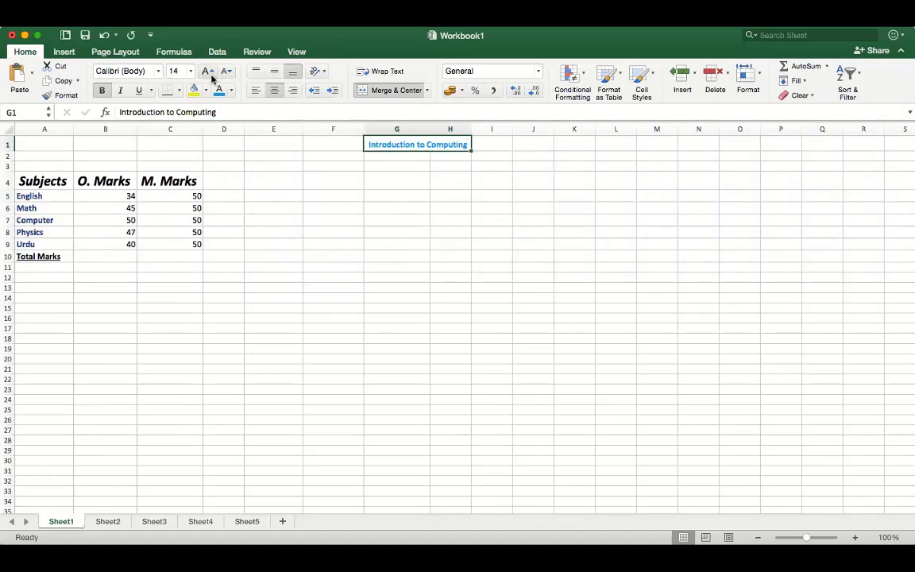
left_click(208, 72)
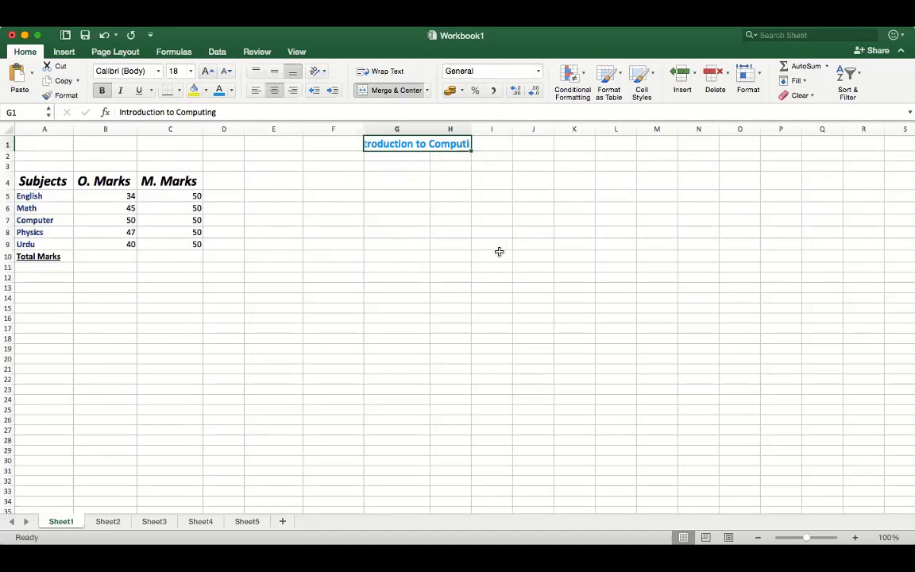
Widen column H to fit the merged title, and undo the width change
left_click(434, 165)
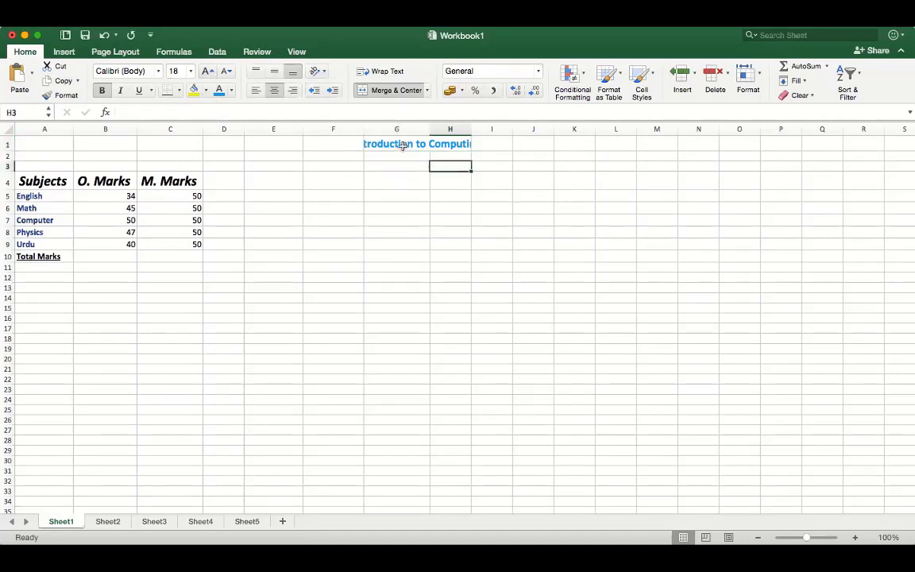
left_click_drag(471, 131, 500, 131)
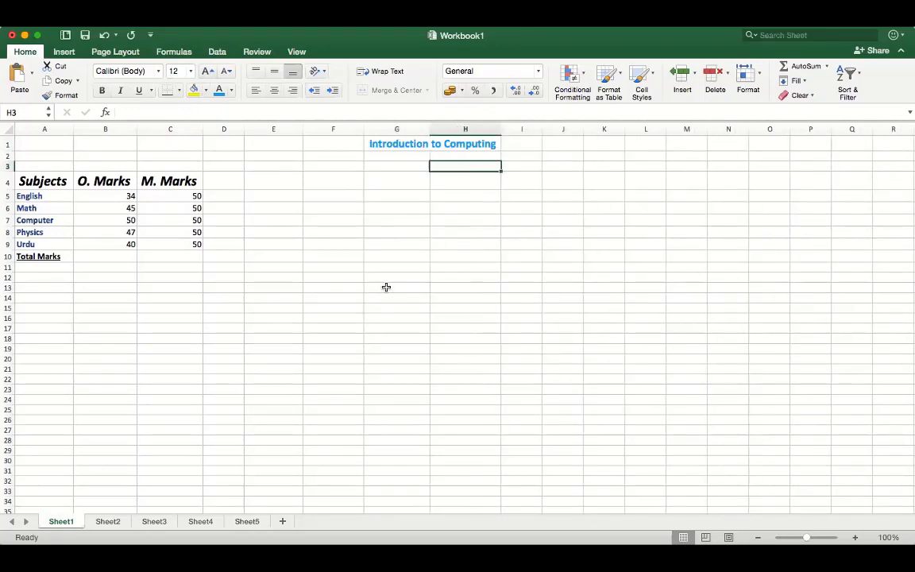
key("super+z")
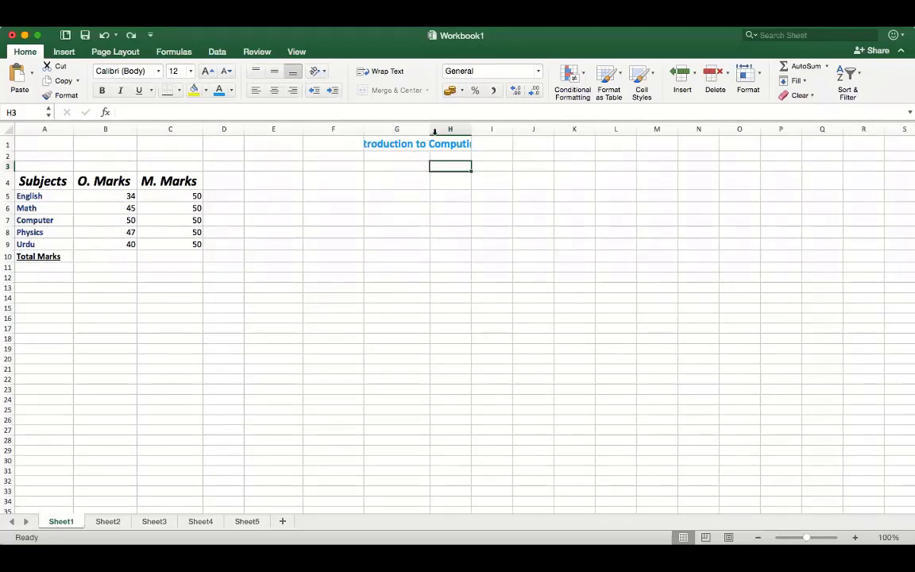
Merge and center the title Introduction to Computing across G1:I1
left_click(402, 144)
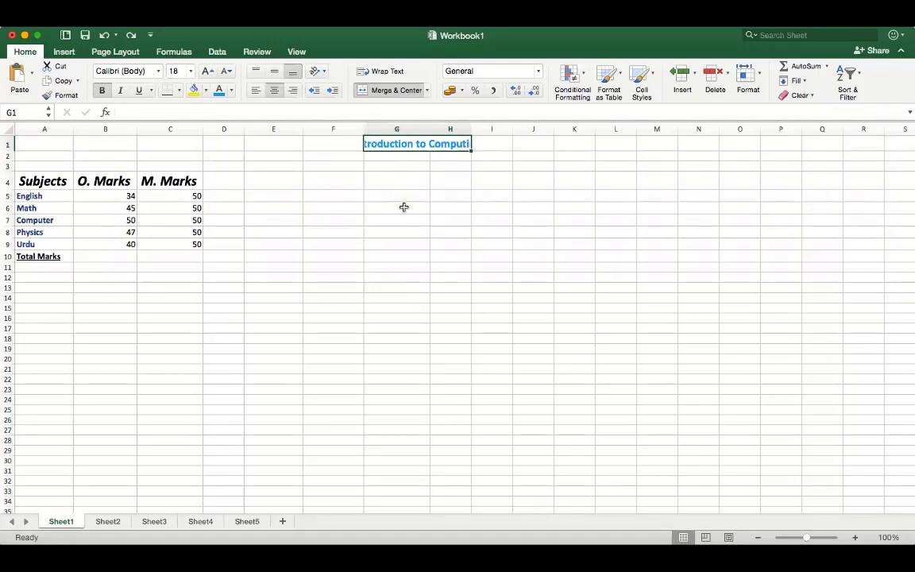
left_click(405, 207)
left_click(421, 168)
left_click(414, 146)
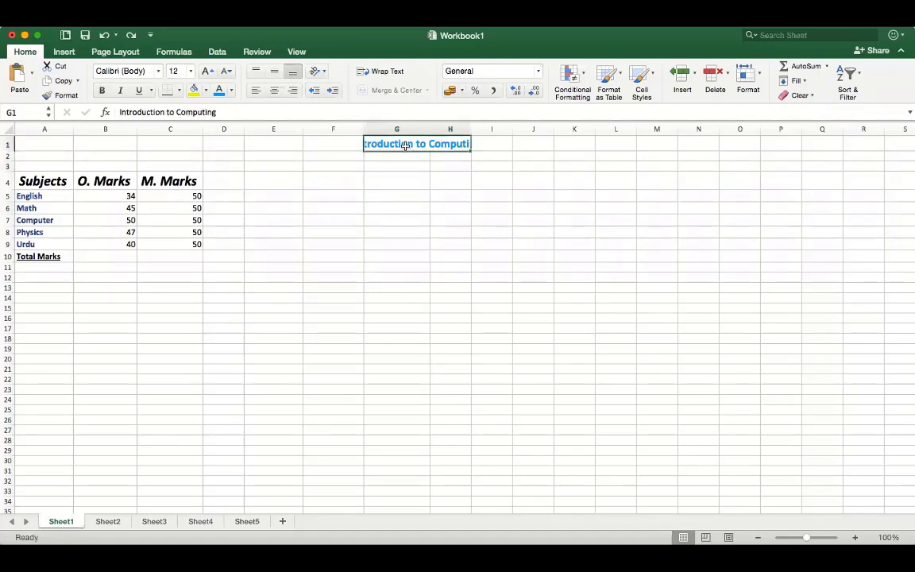
left_click_drag(389, 144, 482, 148)
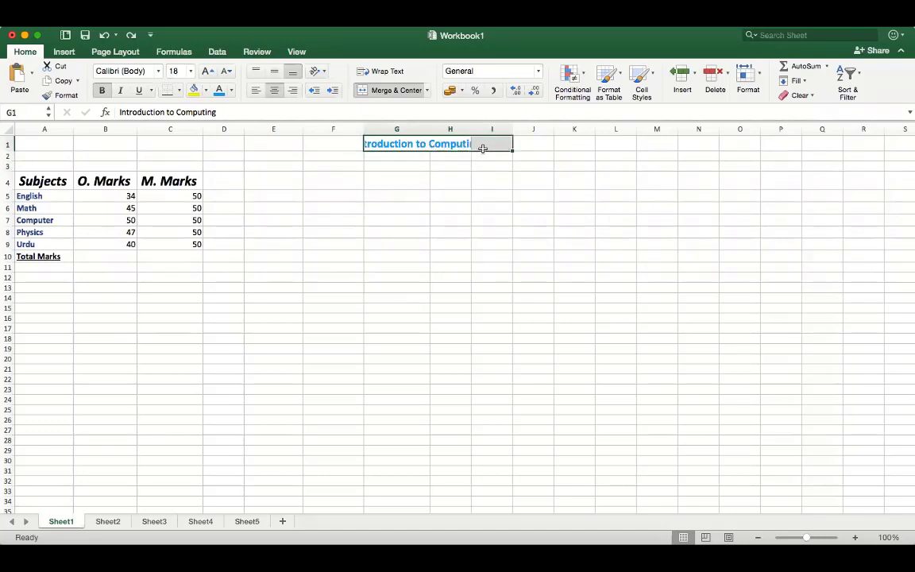
left_click(391, 92)
left_click(418, 265)
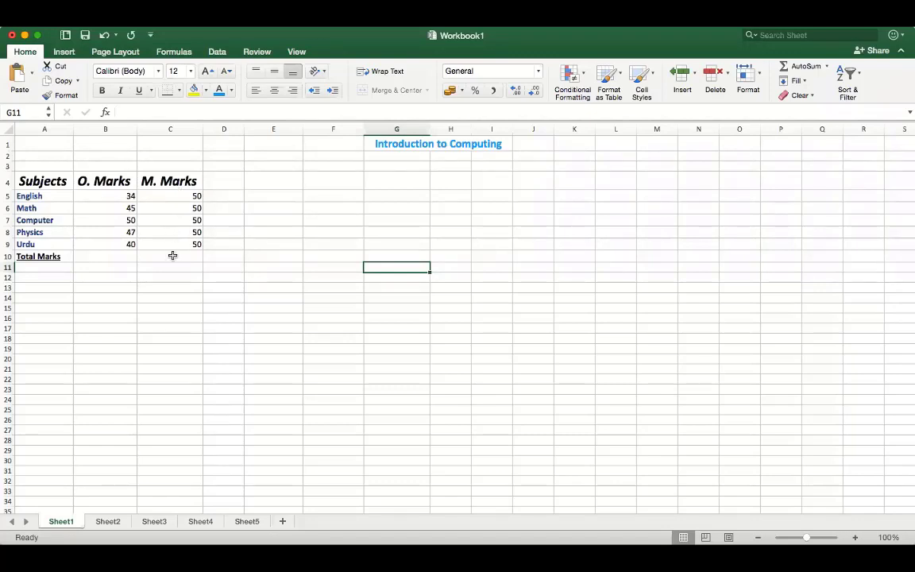
Enter 250 as the M. Marks total in C10, and clear the cell again
left_click(173, 255)
type("25")
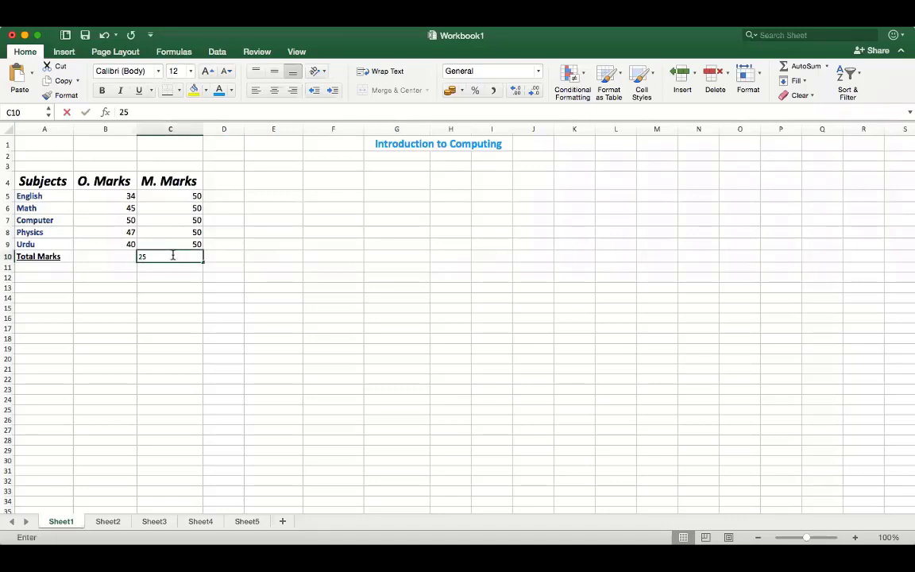
type("0")
key("Return")
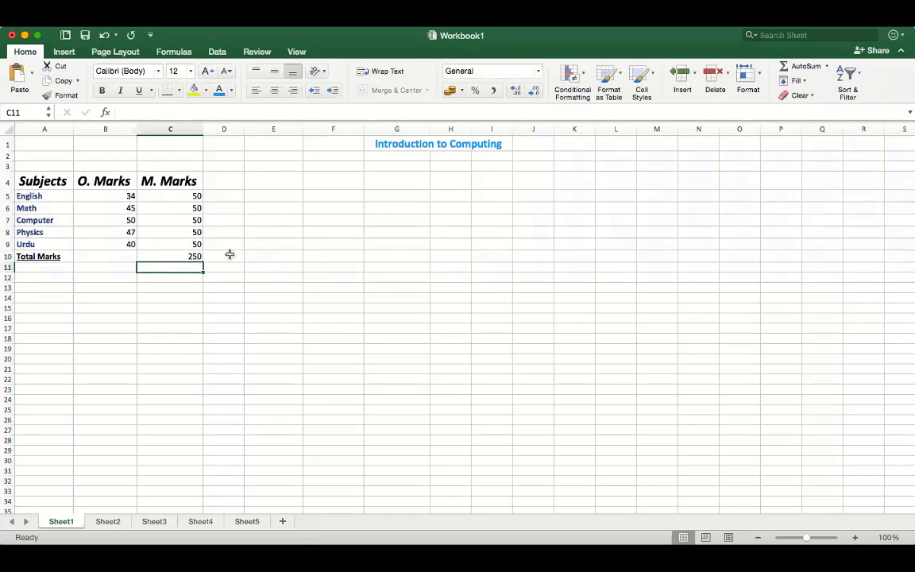
left_click(187, 255)
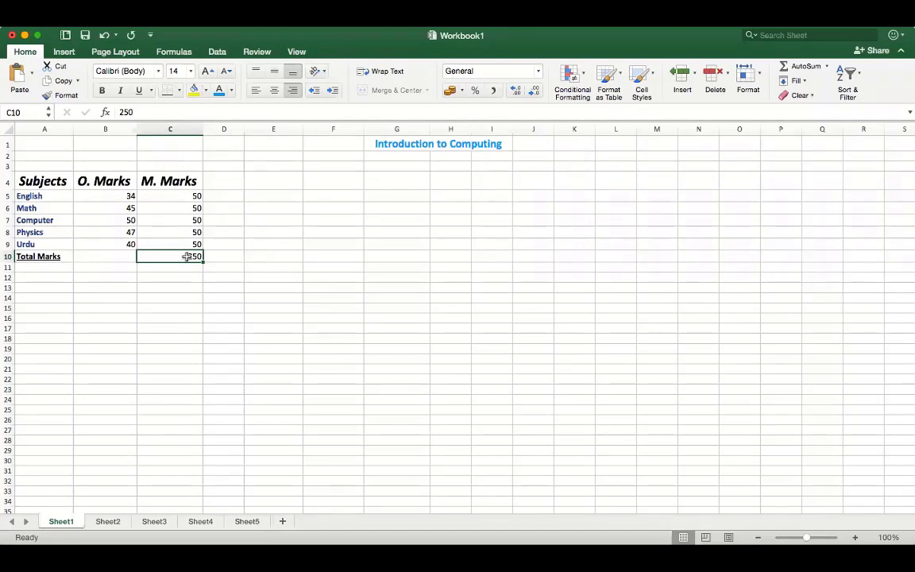
key("Delete")
left_click(192, 298)
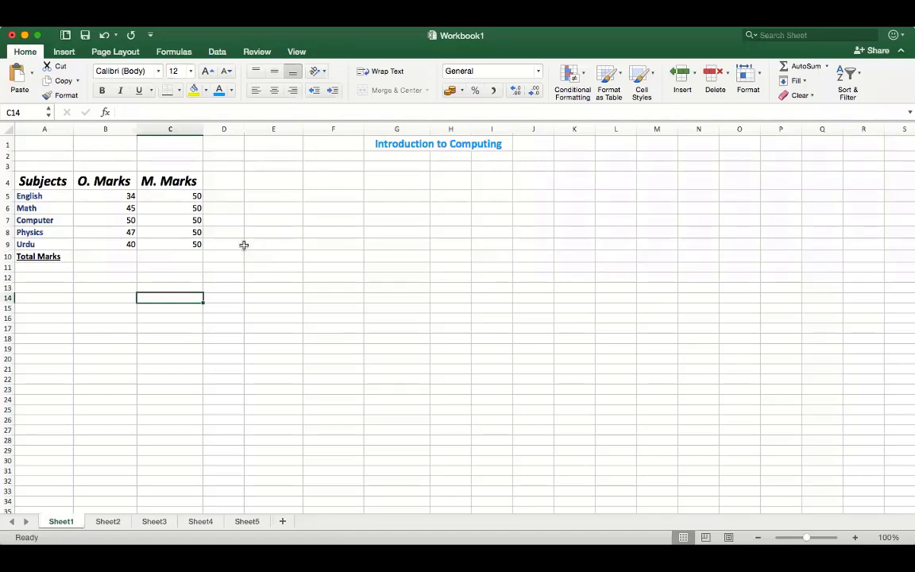
Open the Formula Builder for the M. Marks total in C10 and look through the available functions
left_click(187, 257)
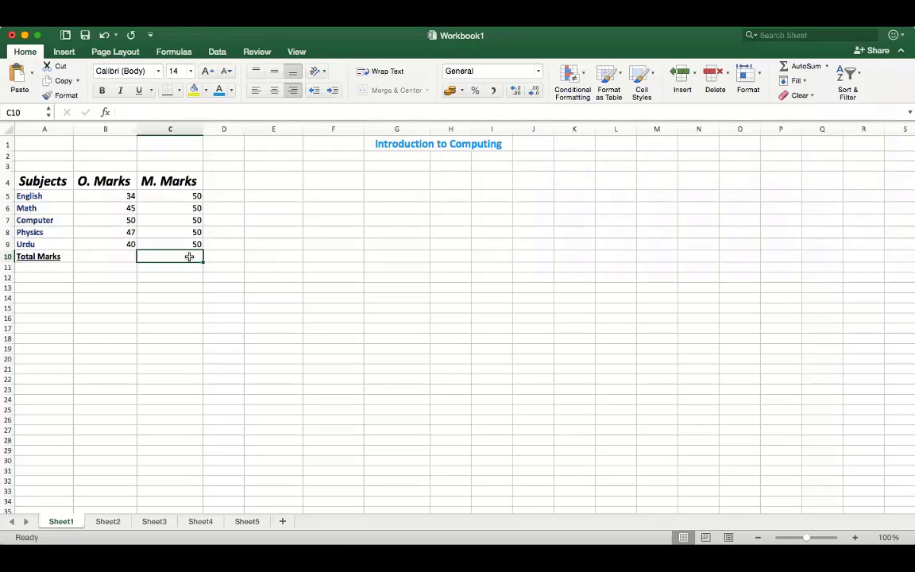
left_click(105, 113)
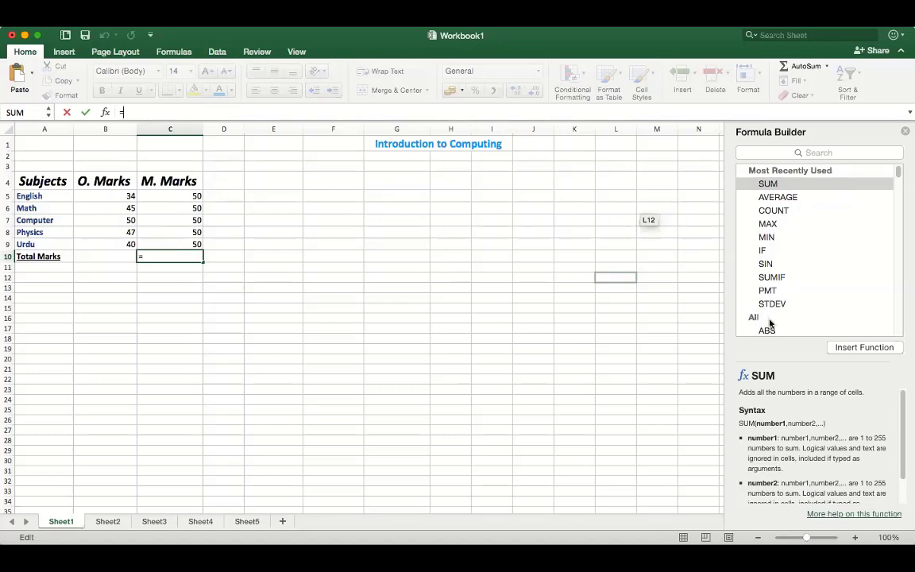
scroll(800, 303, "down", 10)
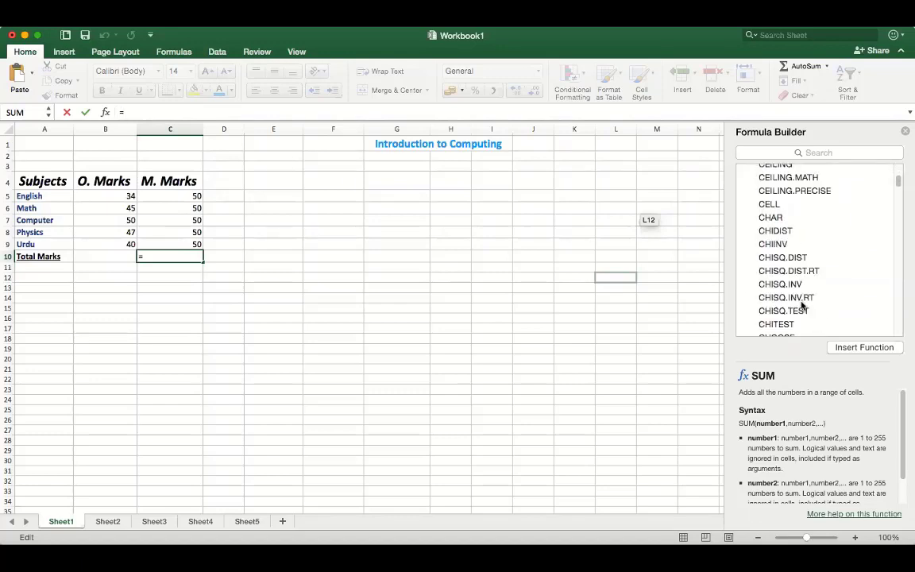
scroll(802, 304, "down", 15)
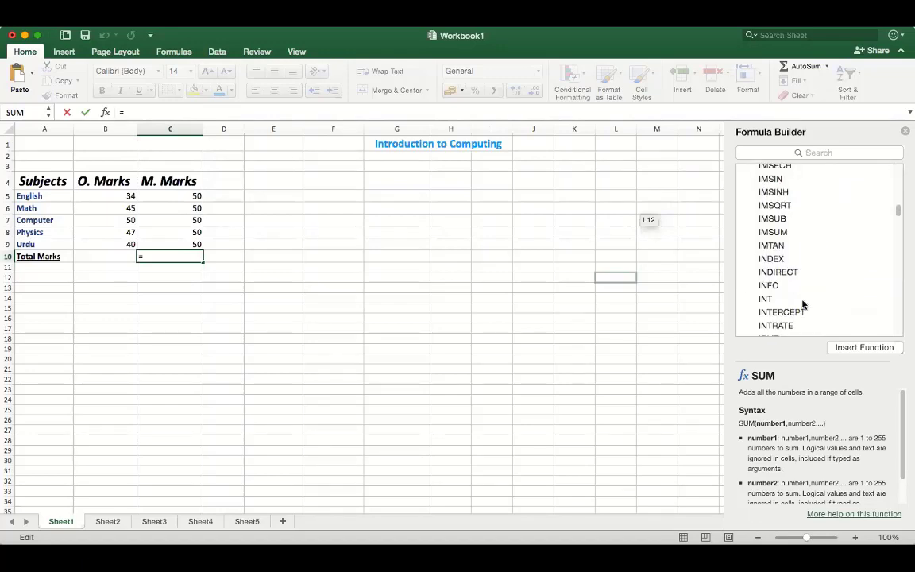
scroll(802, 303, "down", 5)
scroll(806, 293, "up", 20)
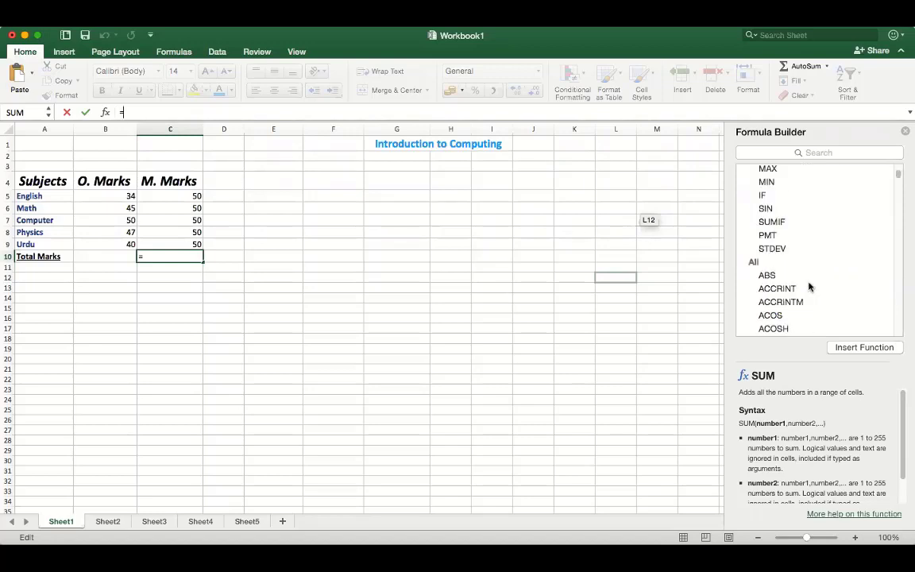
scroll(810, 278, "up", 3)
Search the functions for sum, and insert SUM over C5:C9 in C10
left_click(810, 150)
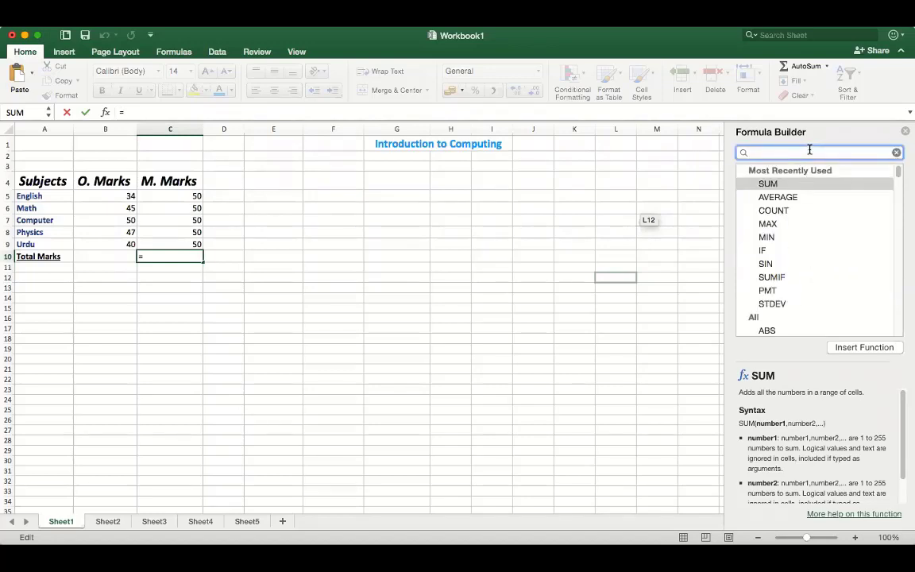
type("s")
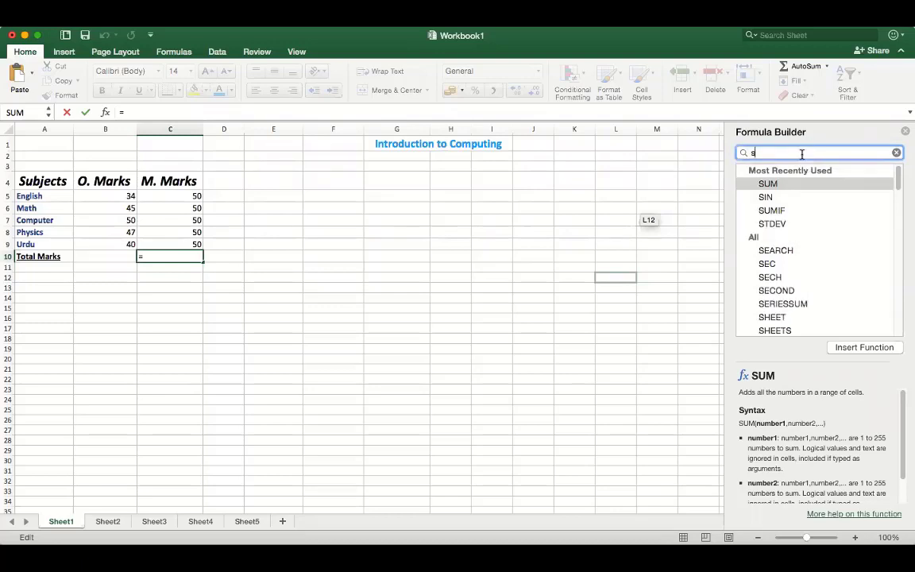
type("um")
left_click(774, 188)
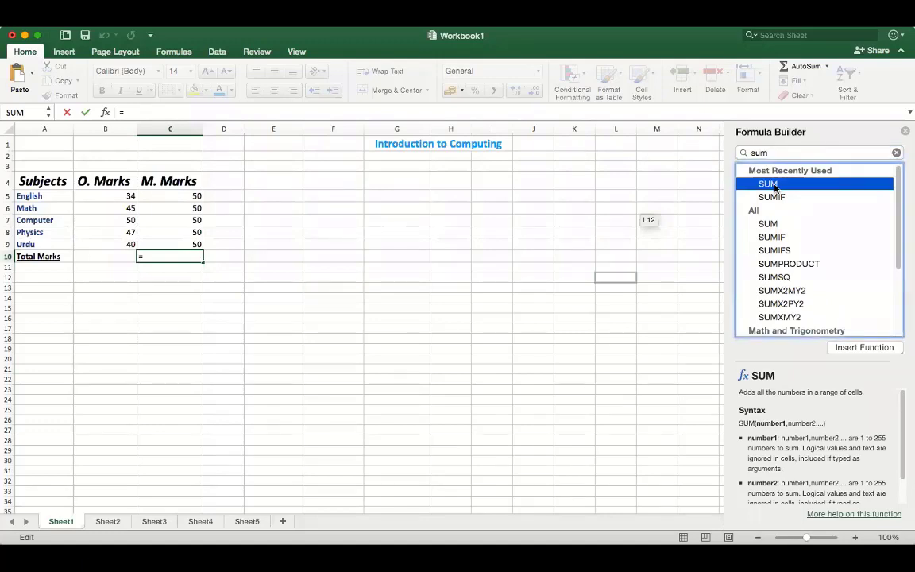
left_click(857, 350)
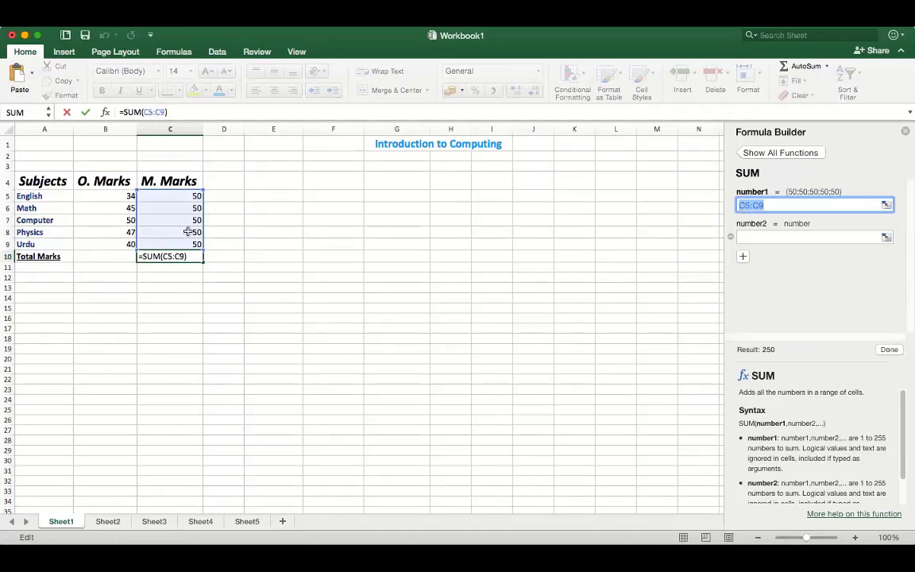
left_click(888, 350)
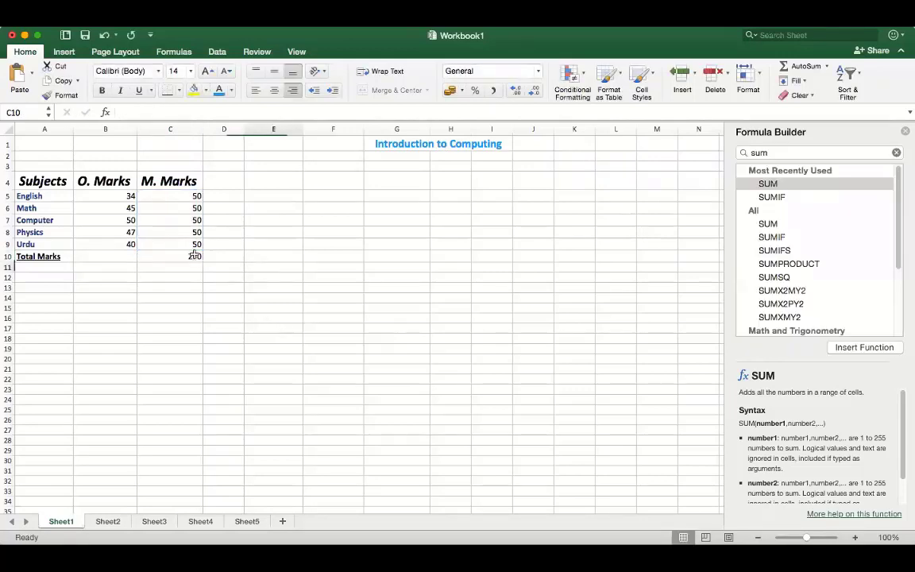
Try replacing SUM's first argument in C10 with 50, add a third argument field, and clear the first argument again
left_click(176, 257)
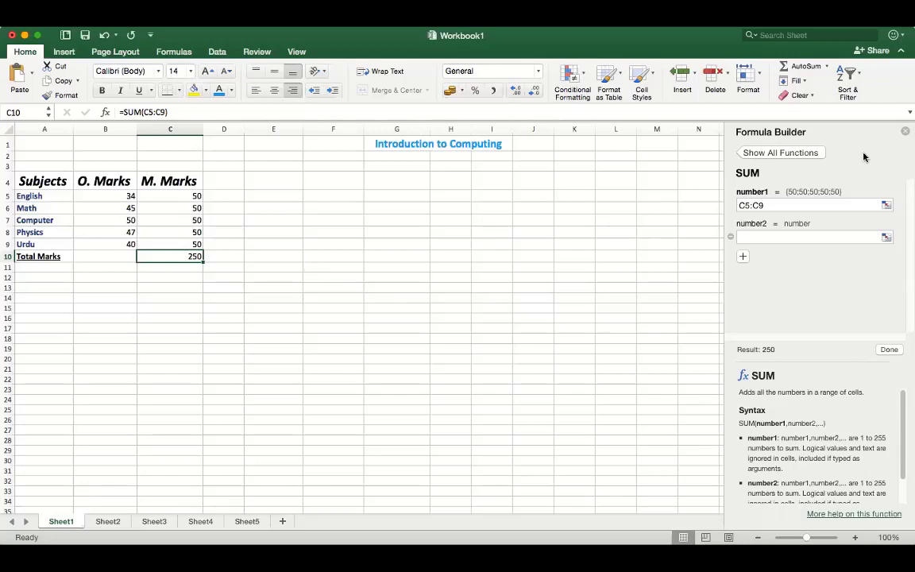
left_click(765, 205)
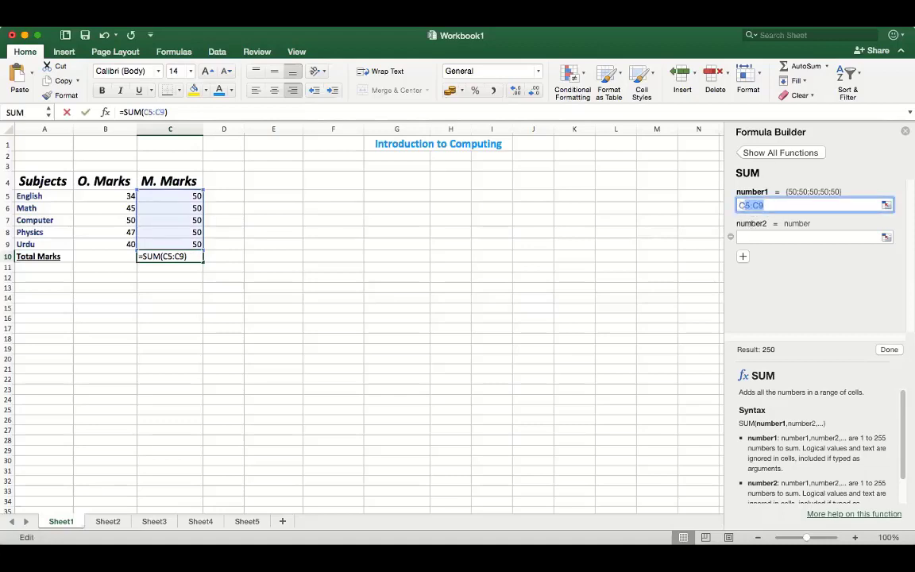
key("BackSpace")
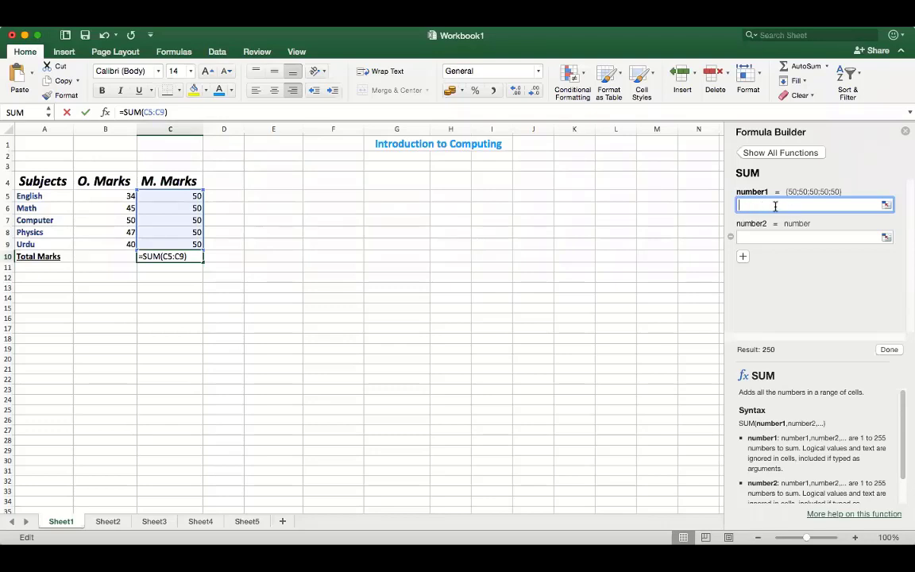
type("50")
left_click(788, 238)
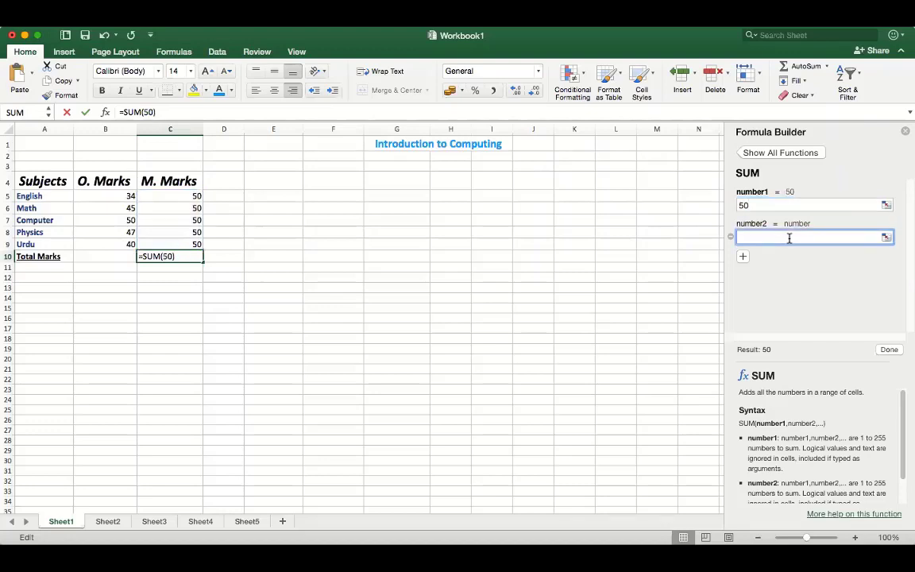
left_click(744, 257)
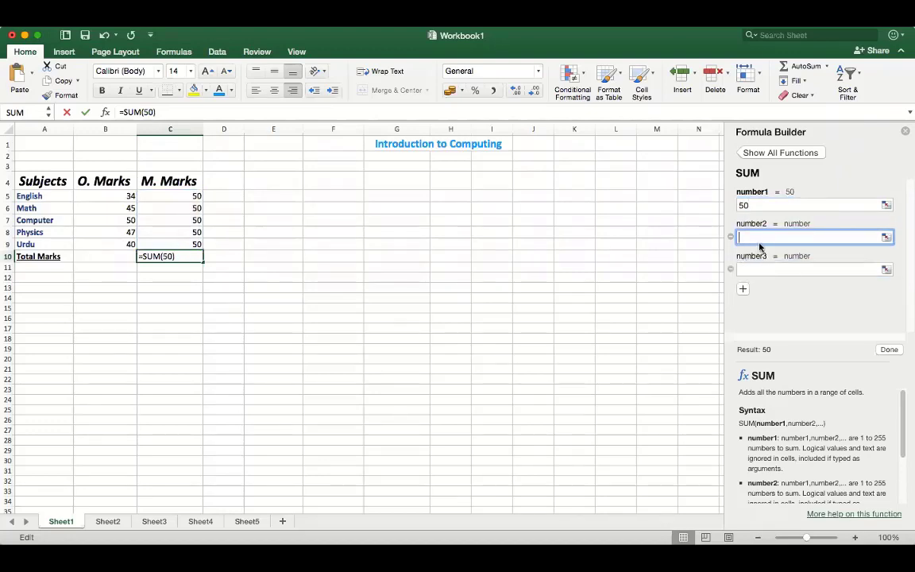
left_click(754, 204)
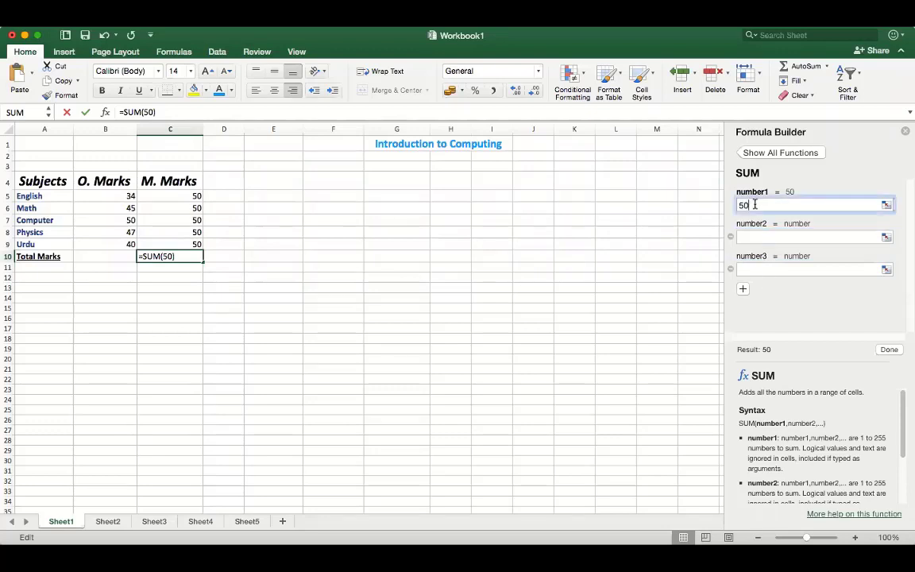
key("BackSpace")
key("BackSpace")
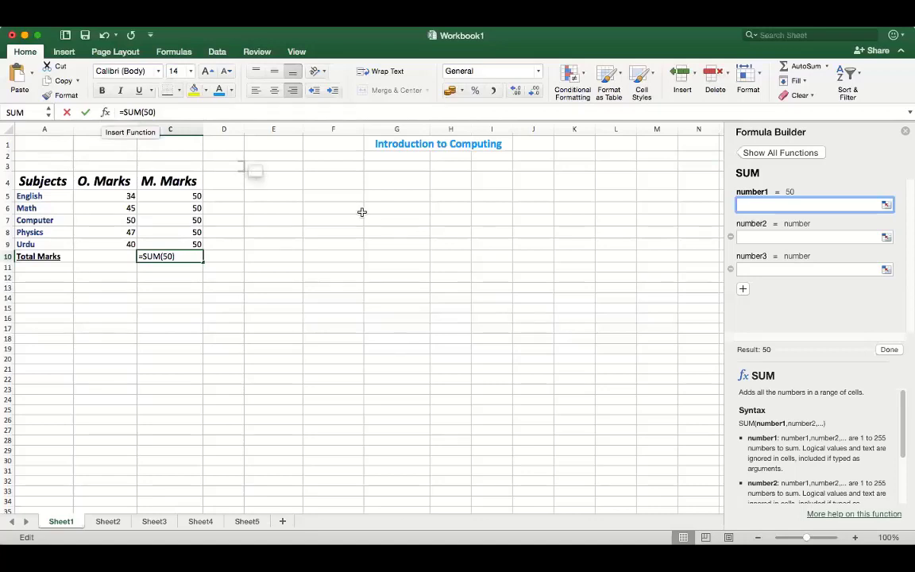
Close the Formula Builder and undo the SUM formula in C10 to leave the cell empty
left_click(903, 131)
left_click(223, 288)
left_click(195, 256)
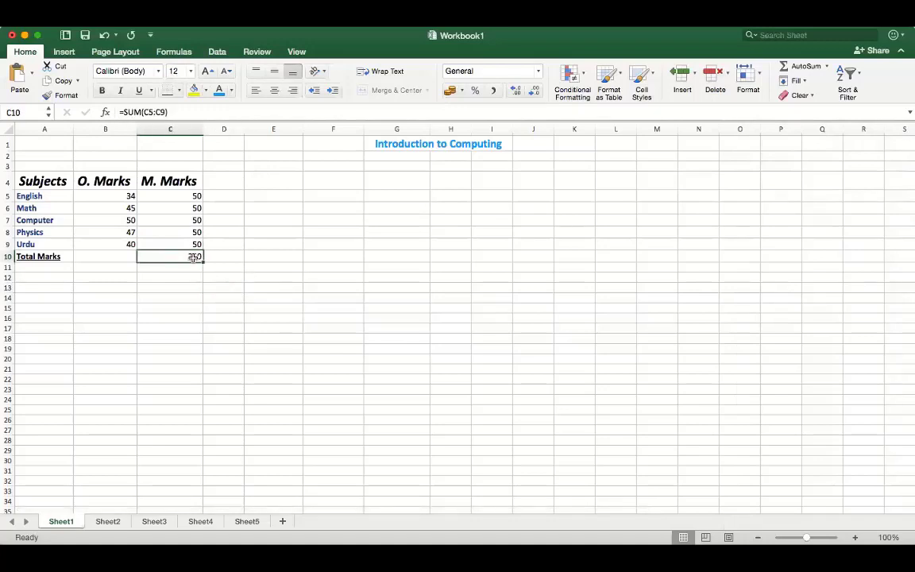
key("super+z")
key("super+z")
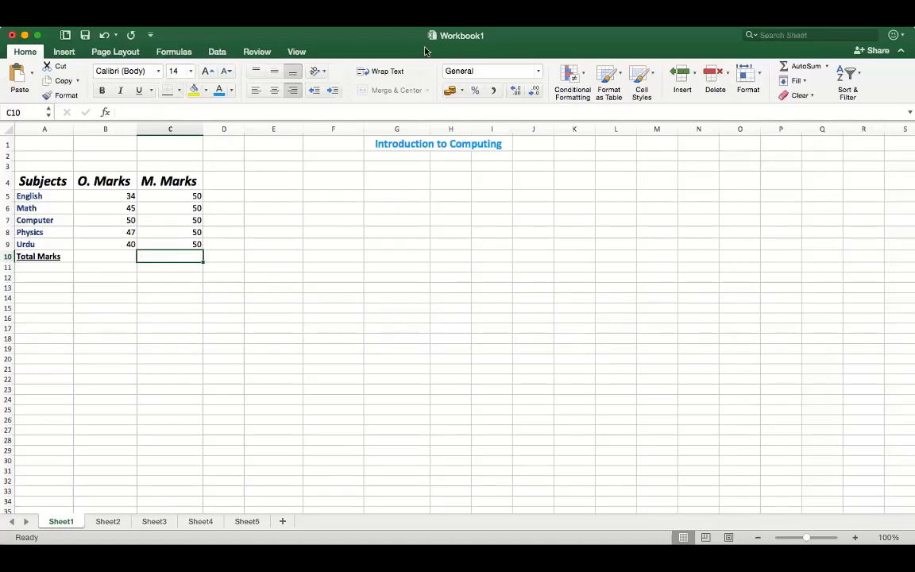
Look through the Formula Builder and the function library categories, including the Financial and More Functions lists
left_click(180, 52)
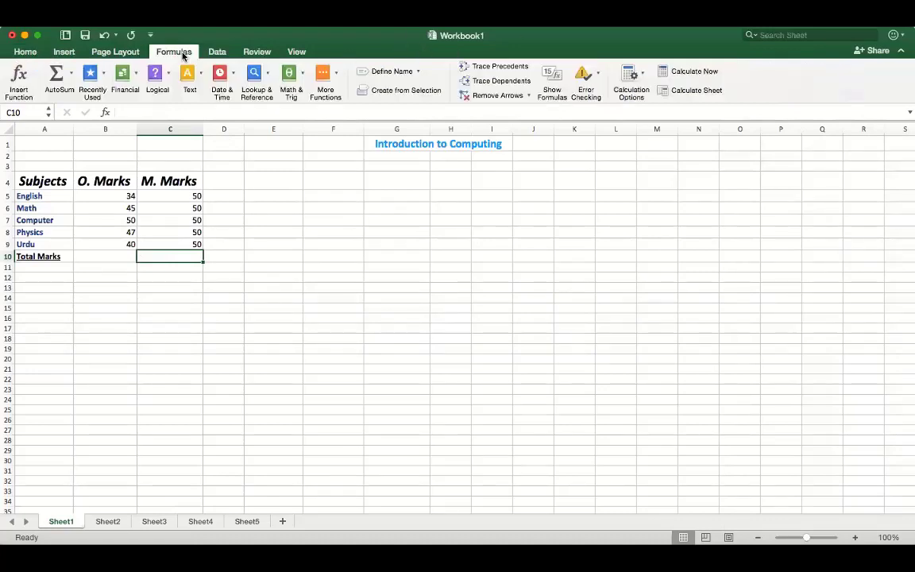
left_click(19, 75)
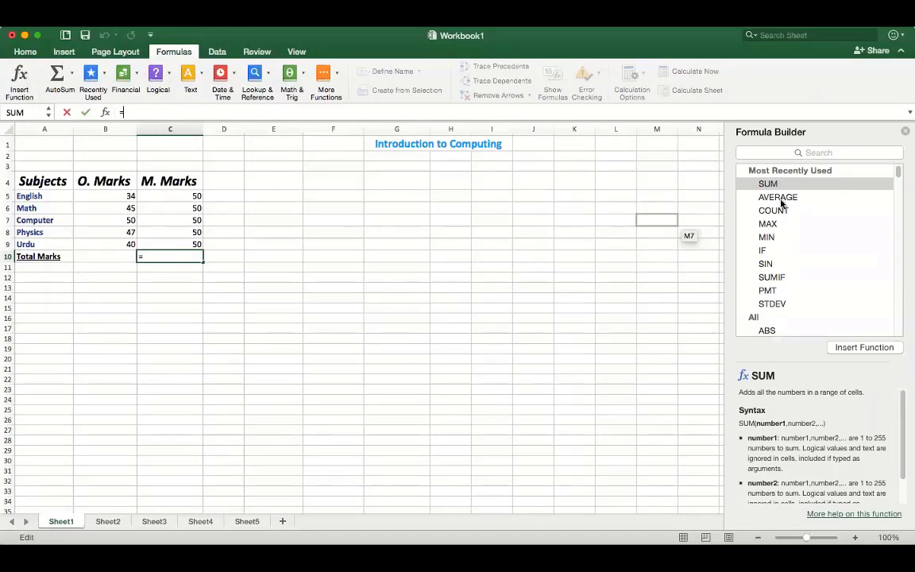
left_click(904, 131)
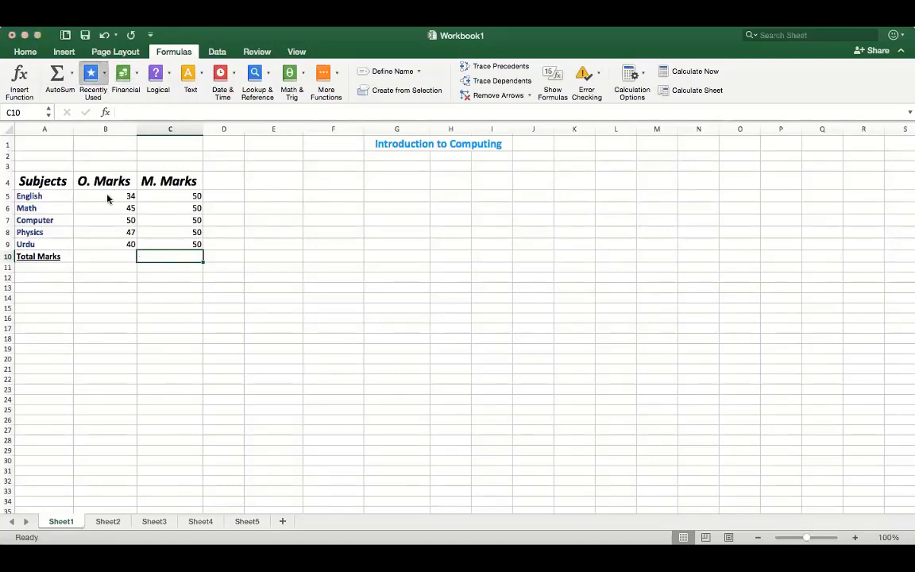
left_click(127, 80)
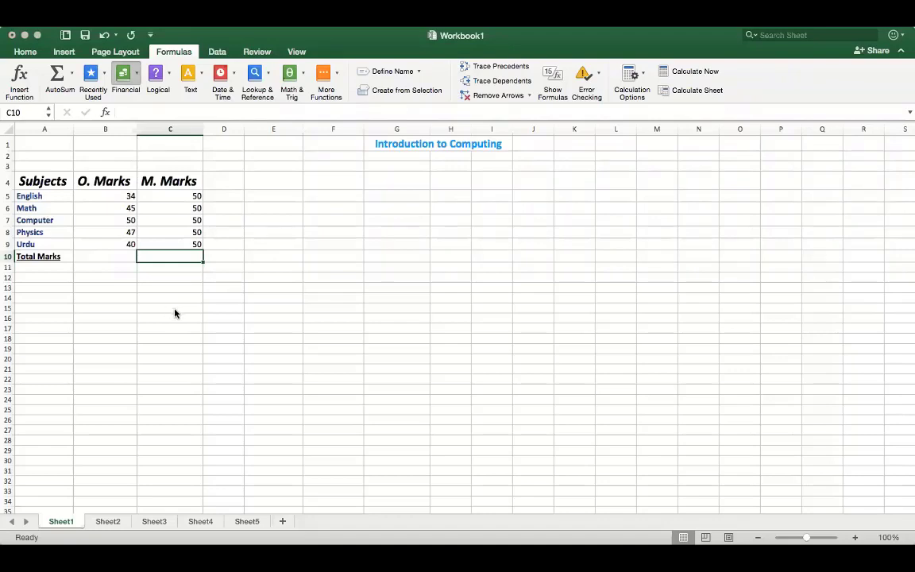
left_click(361, 236)
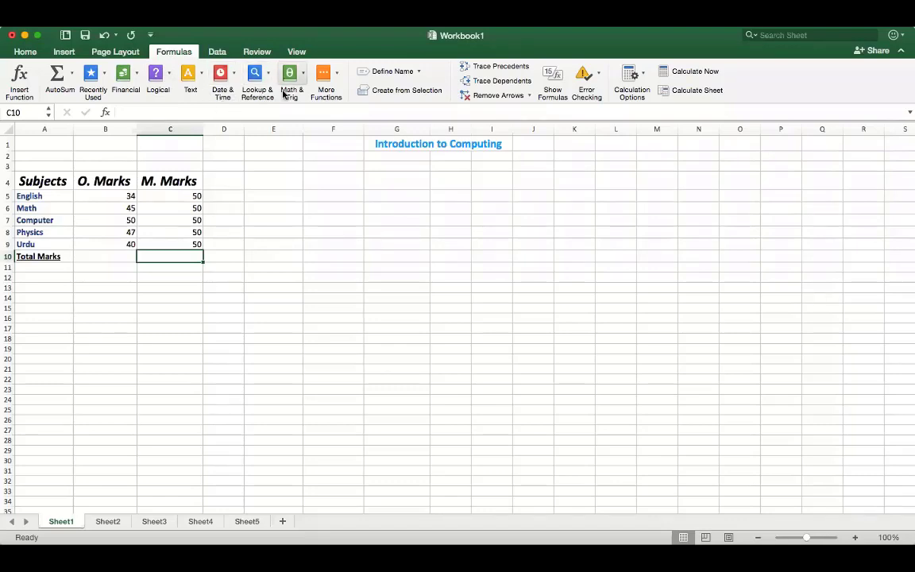
left_click(335, 77)
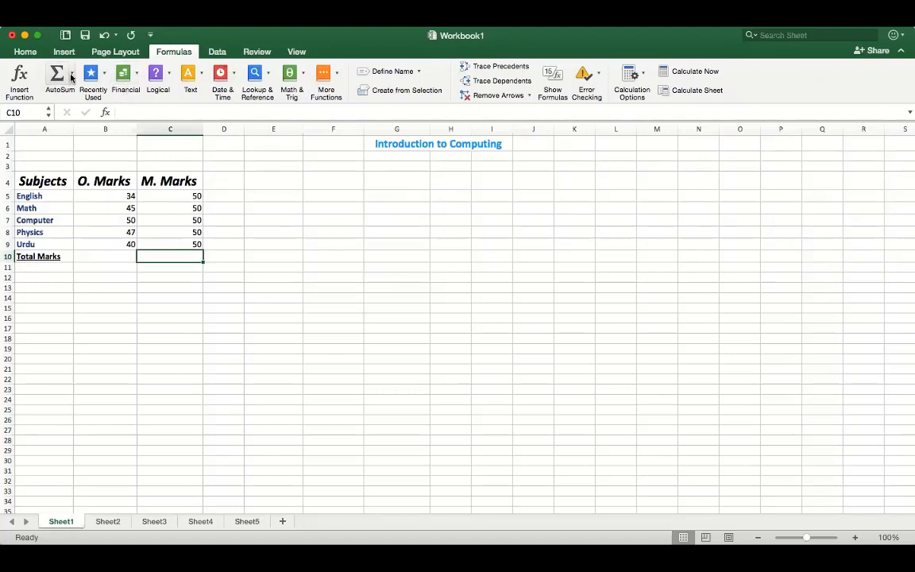
left_click(25, 52)
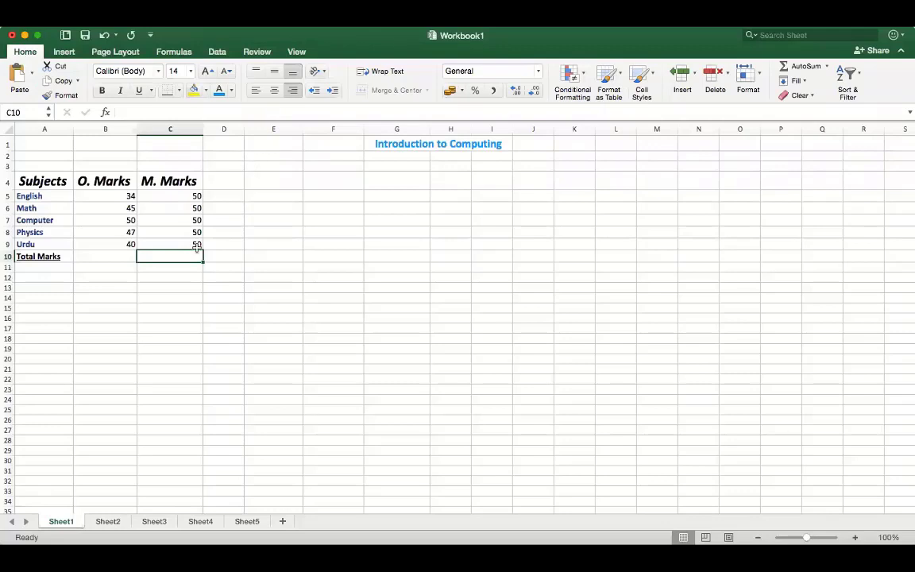
Begin a formula with =S in C10 and look through the suggested functions
left_click(170, 116)
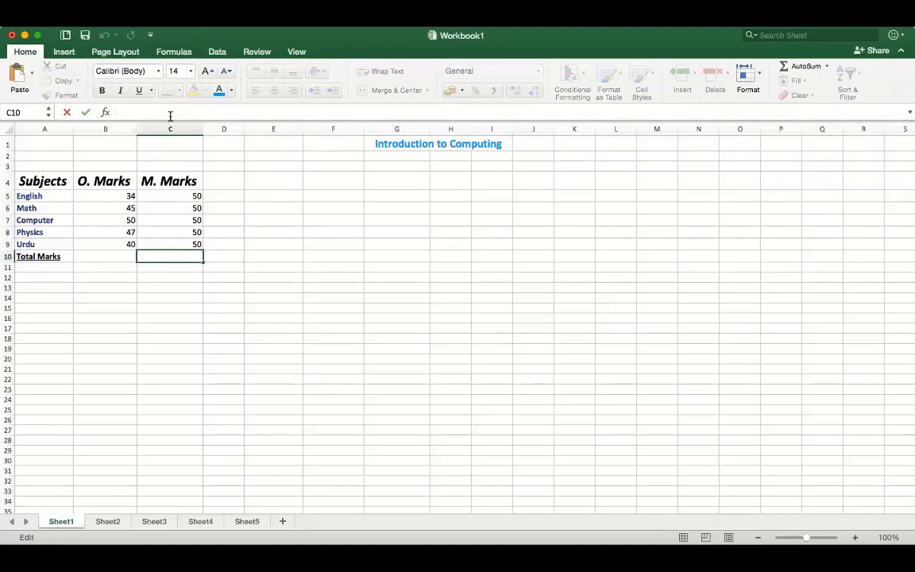
key("Escape")
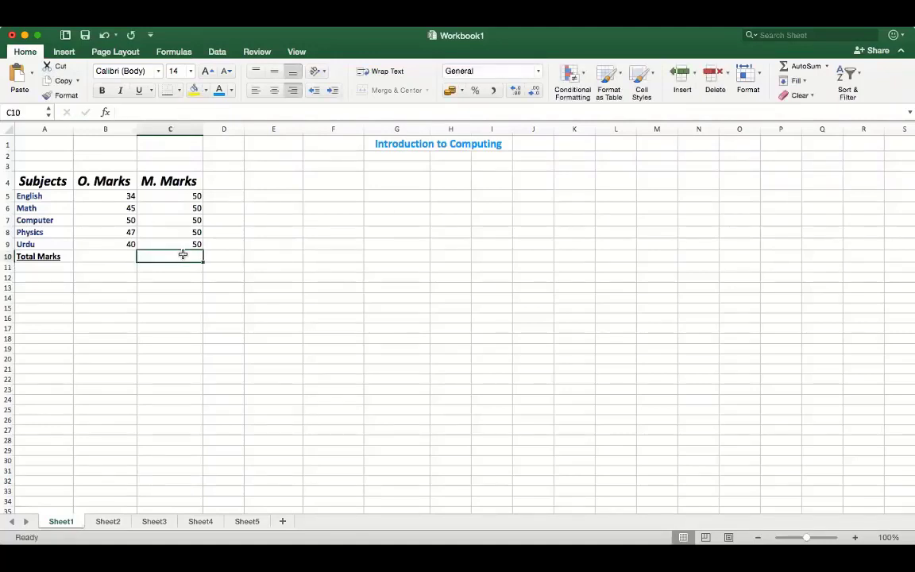
left_click(127, 112)
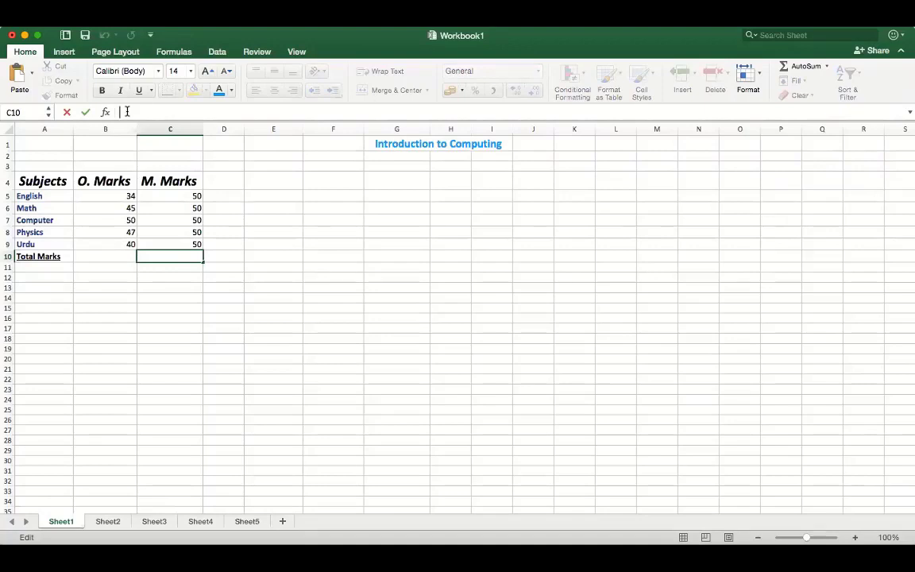
type("=")
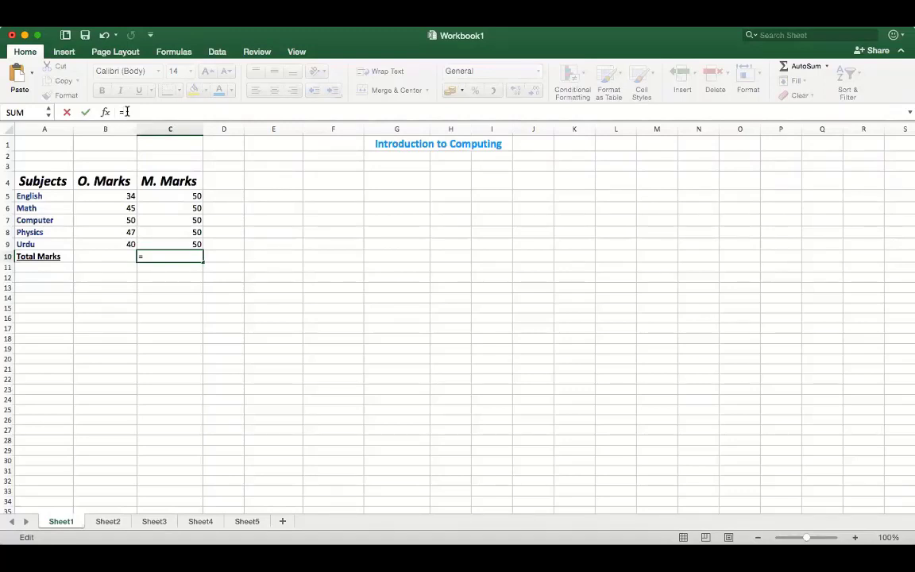
type("SUM")
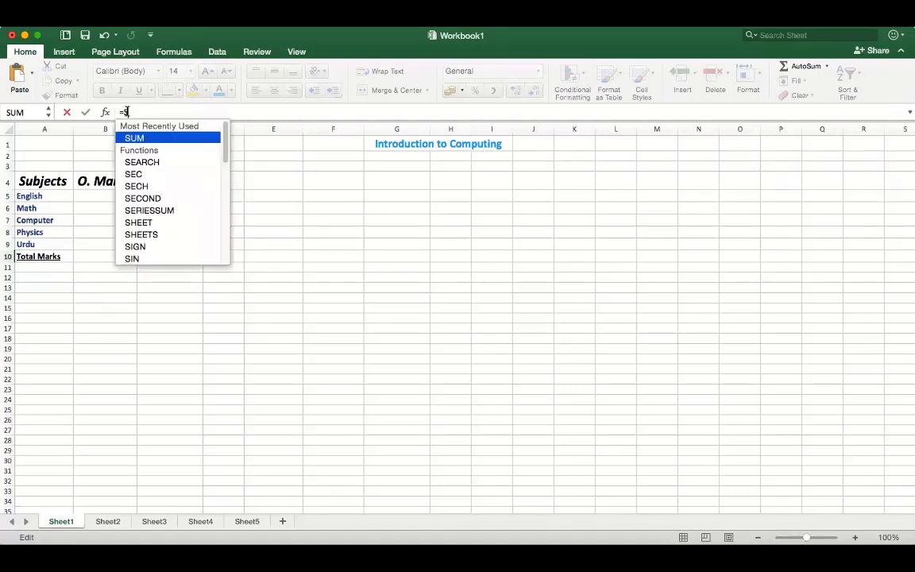
key("BackSpace")
key("BackSpace")
key("Down")
key("Down")
key("Down")
key("Down")
key("Down")
key("Down")
key("Down")
key("Down")
key("Up")
key("Up")
key("Up")
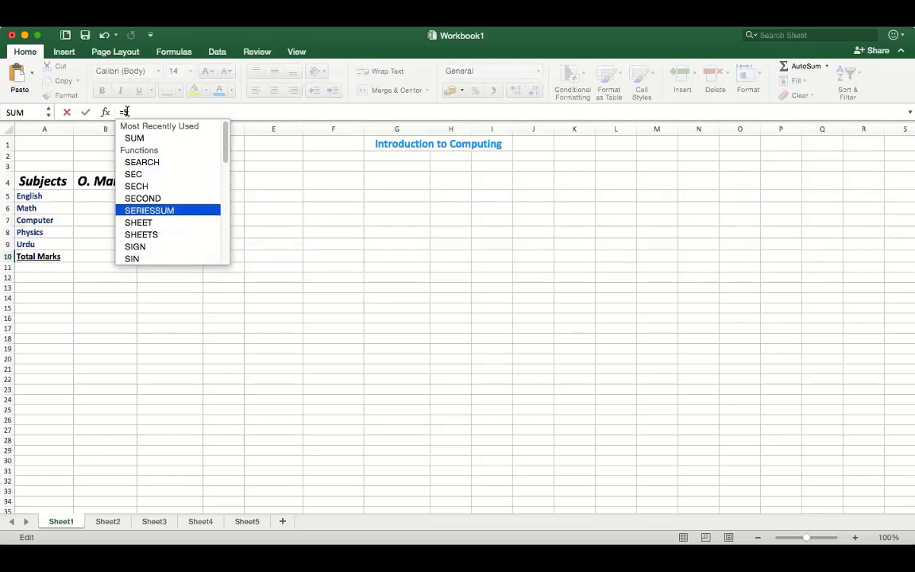
key("Up")
key("Up")
key("Up")
key("Up")
key("Up")
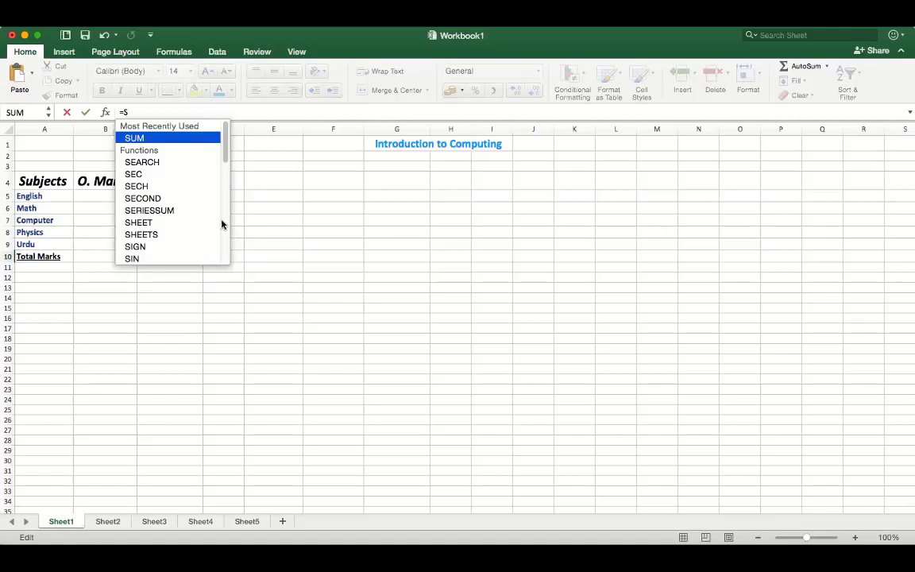
key("Down")
key("Down")
key("Down")
key("Down")
key("Down")
key("Down")
key("Up")
key("Up")
key("Up")
key("Up")
key("Up")
key("Up")
Try to complete the formula in C10 as =SUM() with a cell picked on the sheet as its argument, and cancel the entry
type("UM")
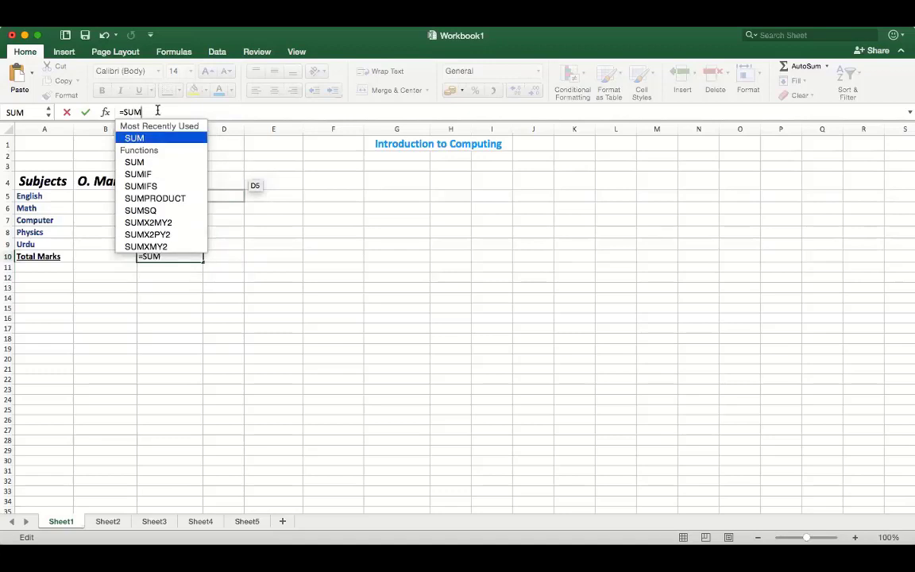
type("(")
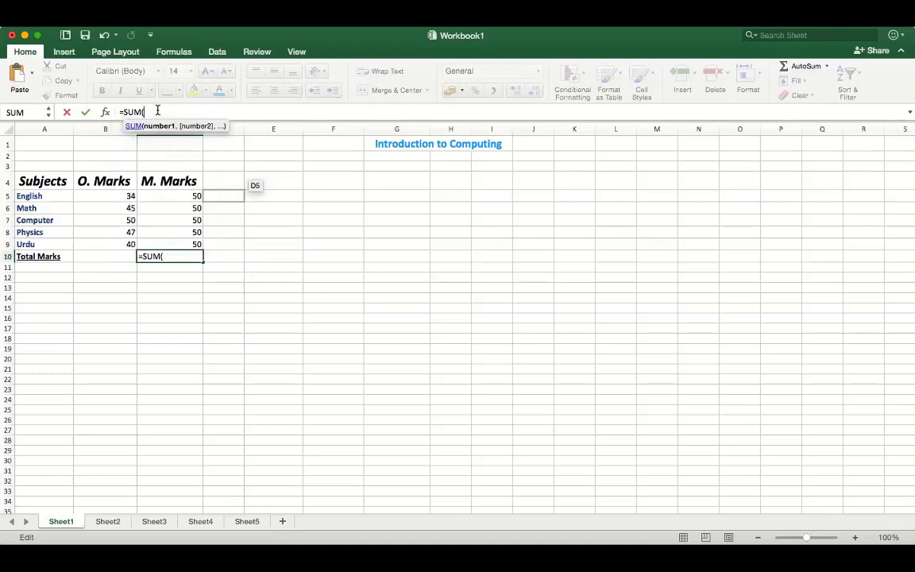
type(")")
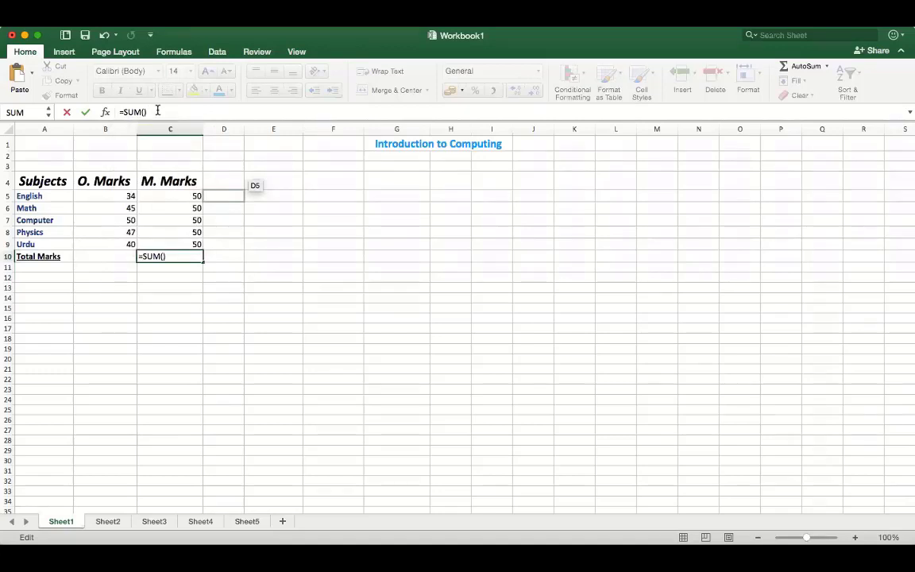
key("Left")
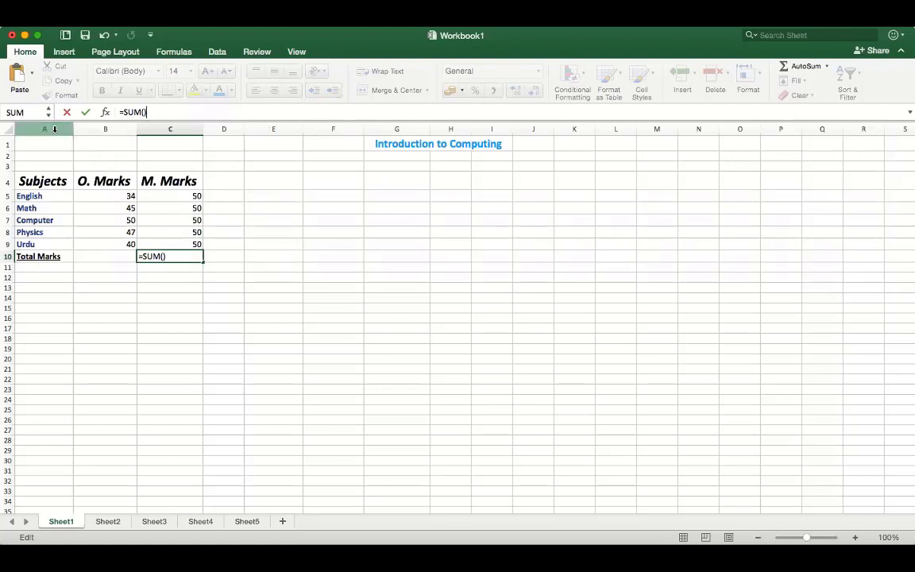
left_click(182, 132)
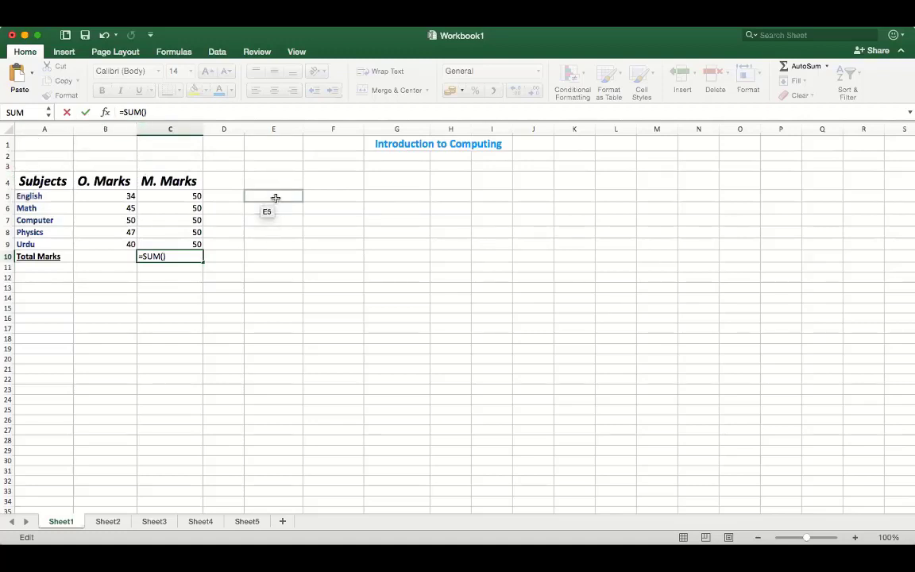
left_click(175, 197)
left_click(539, 225)
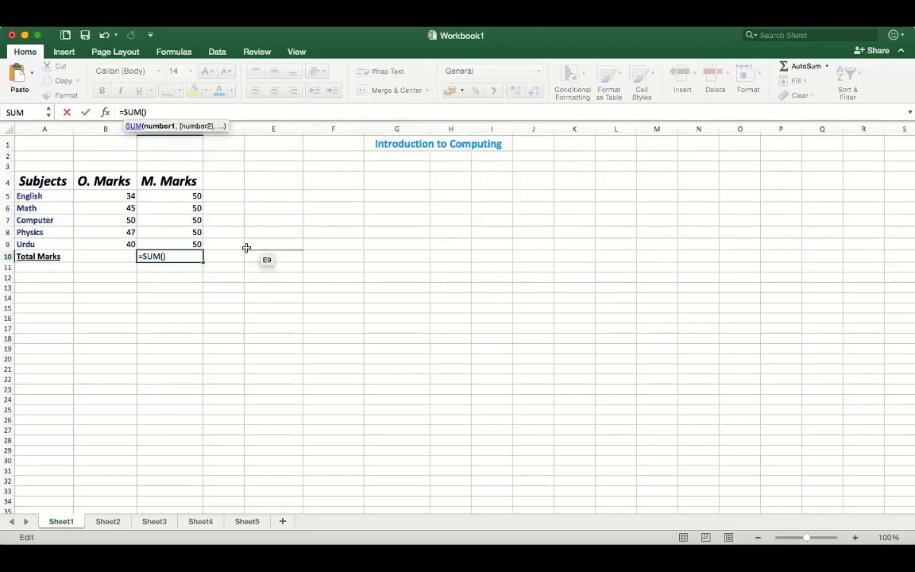
left_click(247, 205)
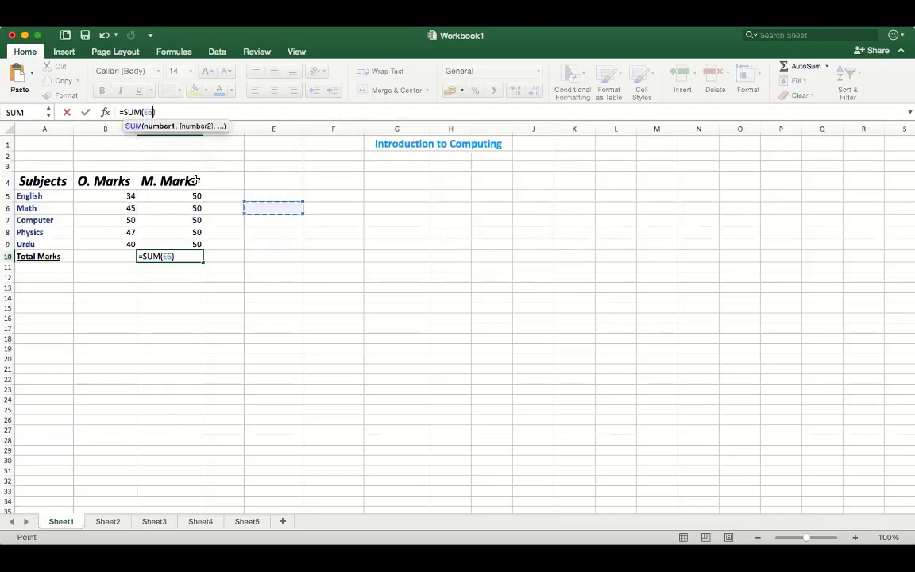
left_click(67, 113)
Check the cell references of the first and last M. Marks values, and return to the empty total cell C10
left_click(179, 196)
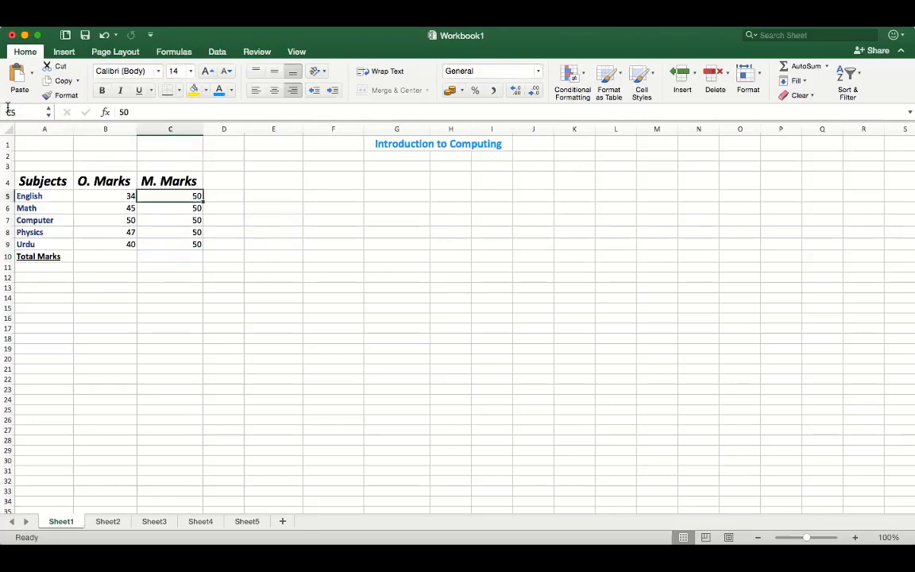
left_click(175, 244)
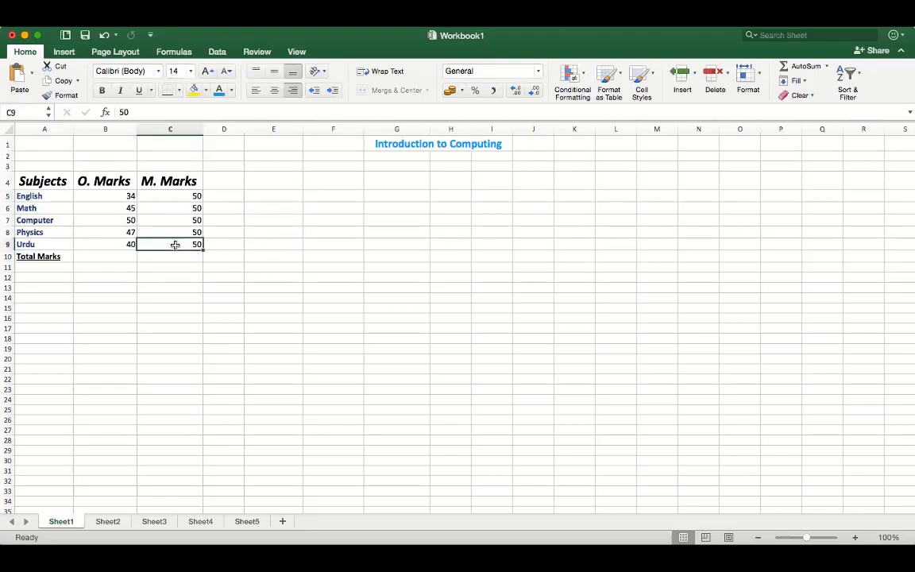
left_click(165, 199)
left_click(168, 245)
left_click(184, 254)
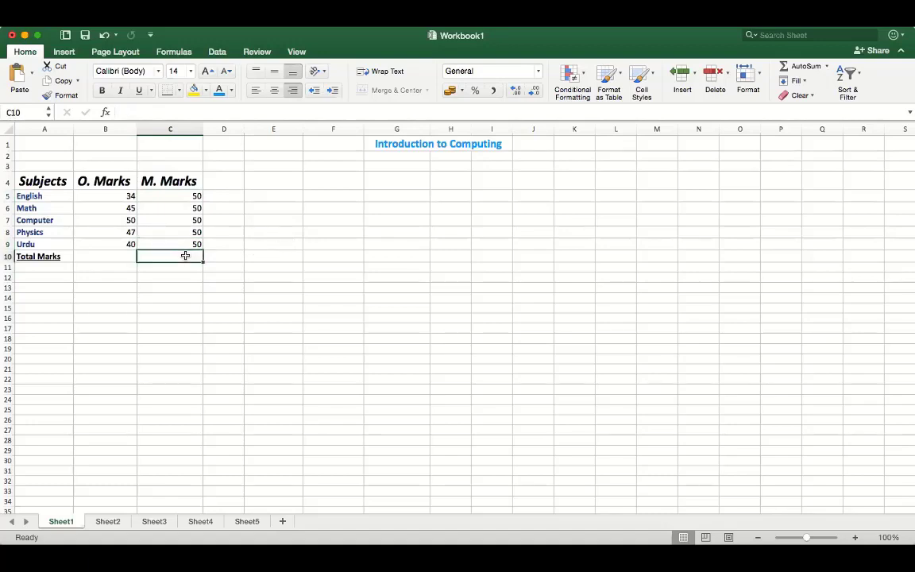
left_click(106, 112)
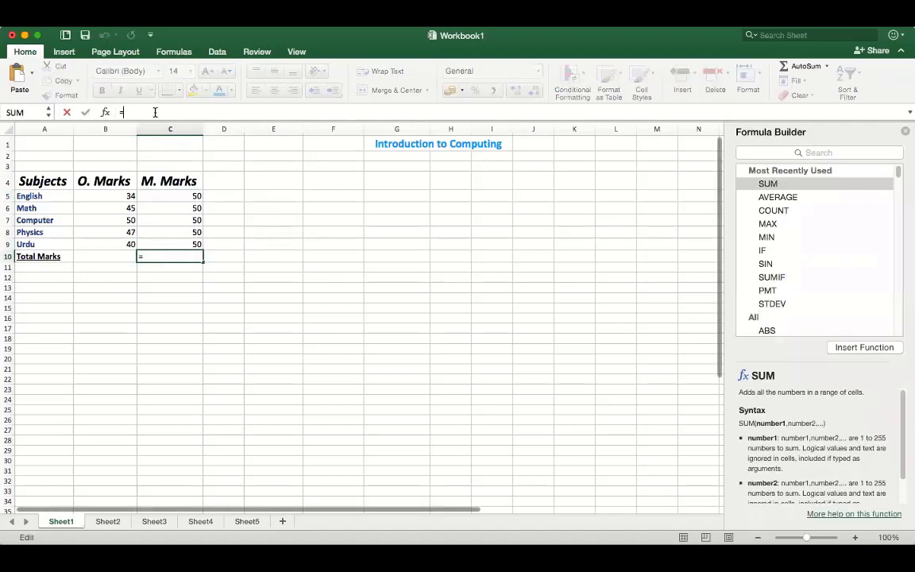
left_click(905, 130)
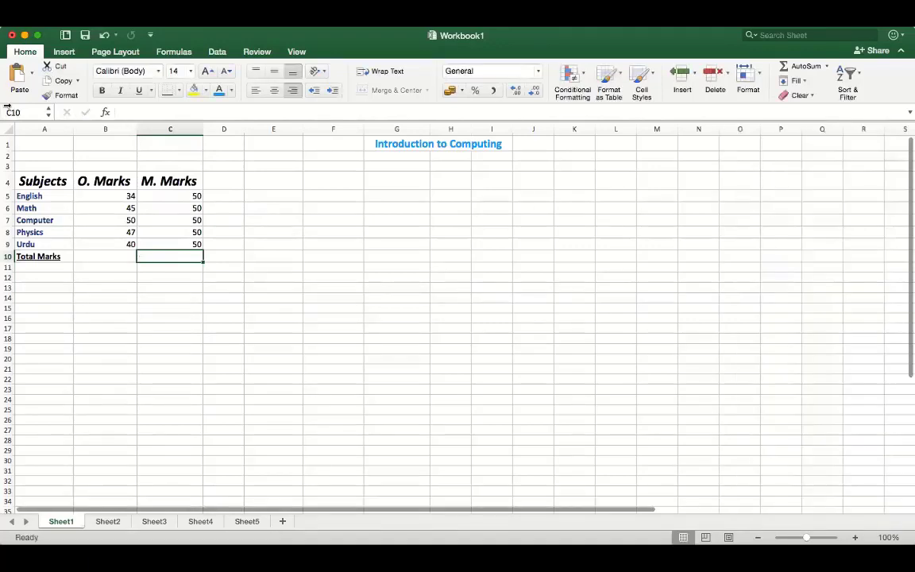
Enter the formula =SUM(C5:C9) in C10 to total the M. Marks column
left_click(124, 113)
type("=")
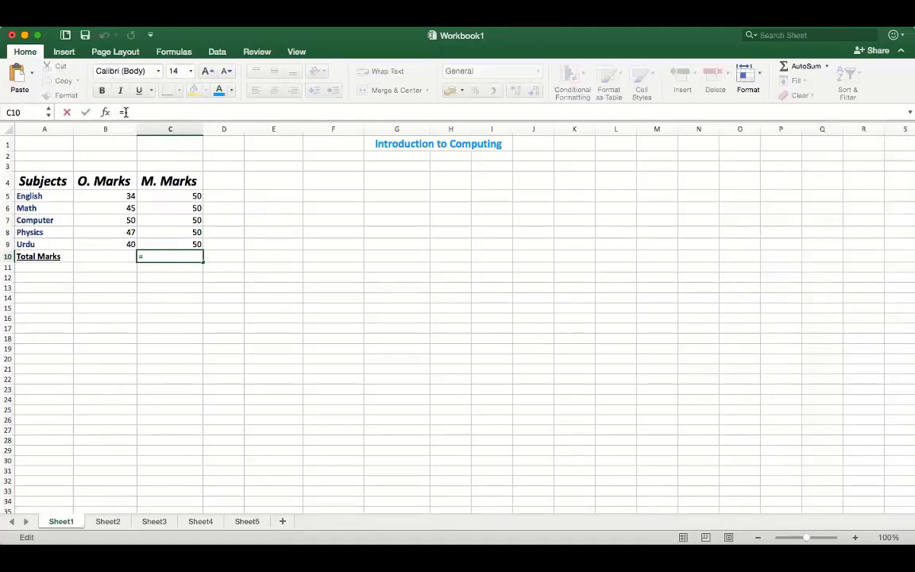
type("SUM")
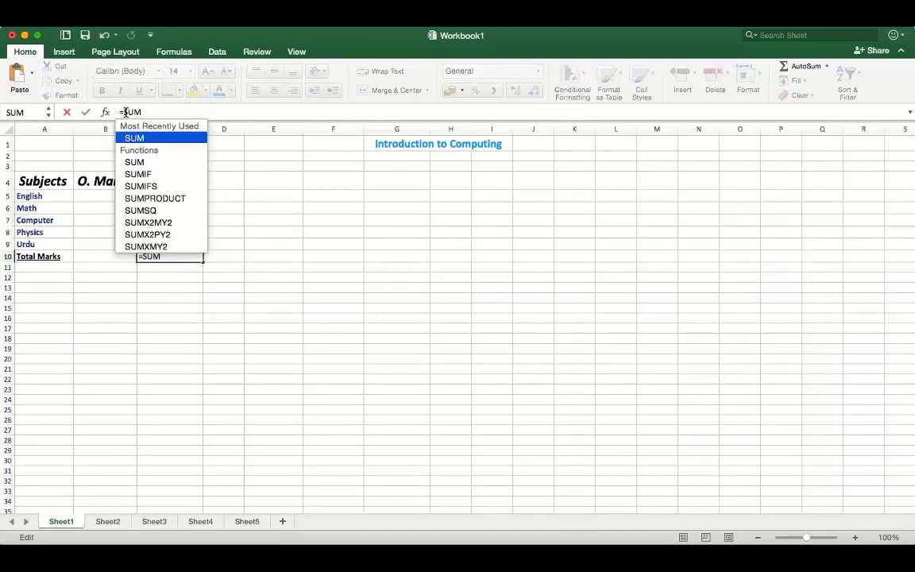
type("(")
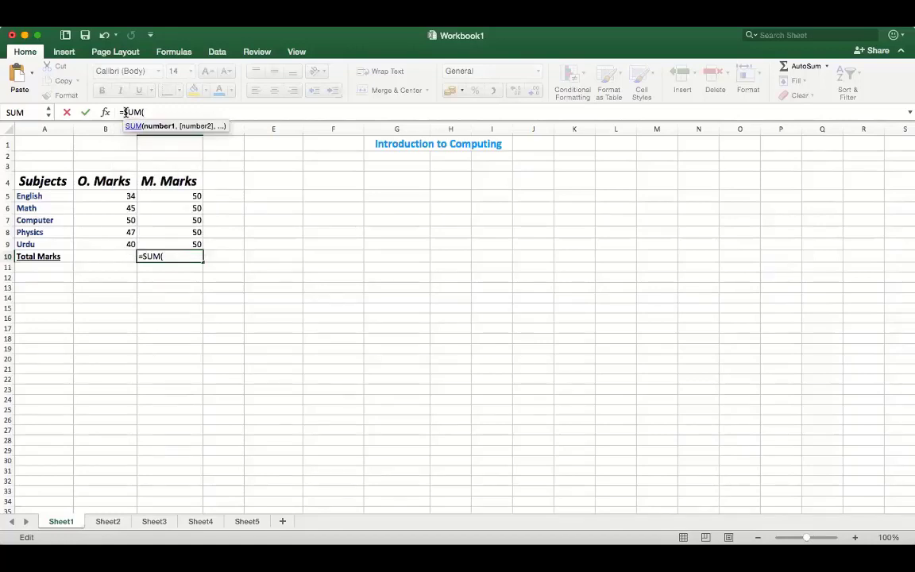
type("C")
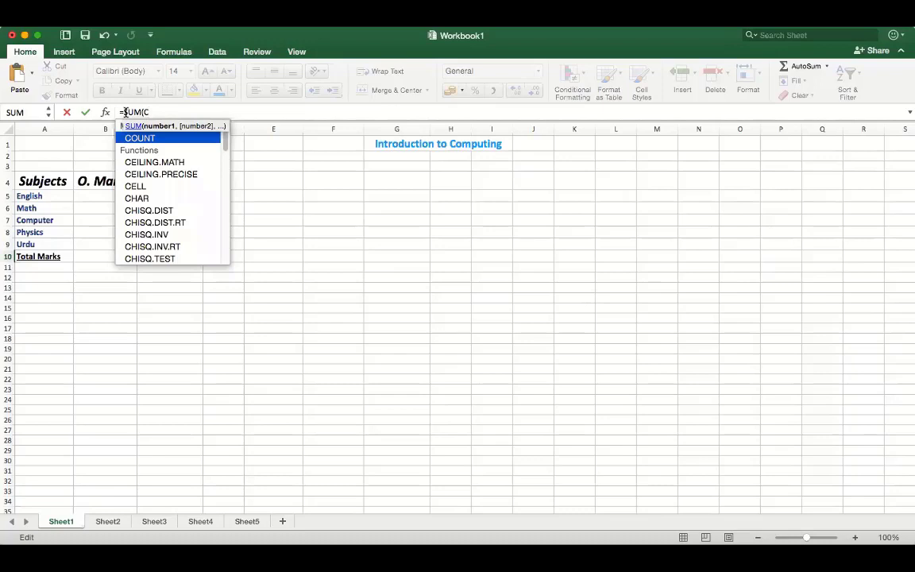
type("5")
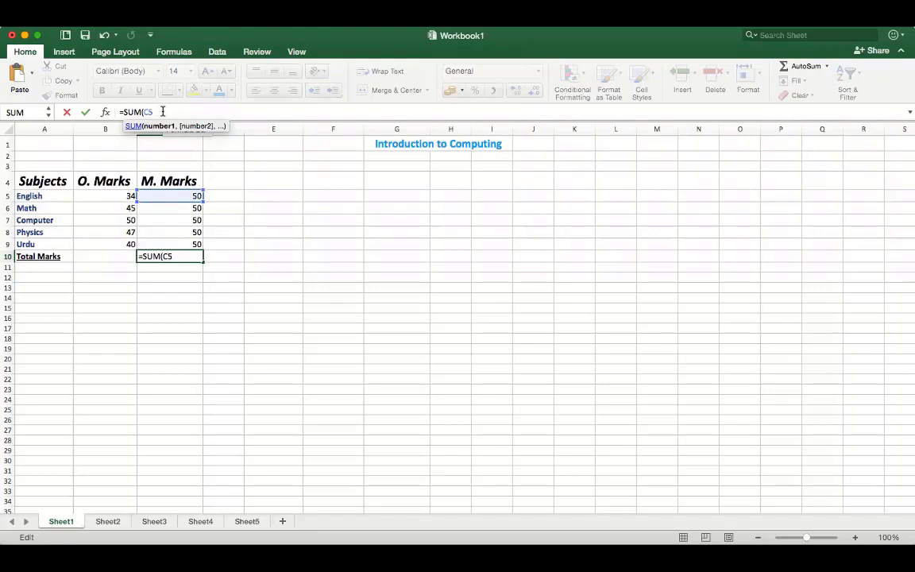
type(":")
type("C9")
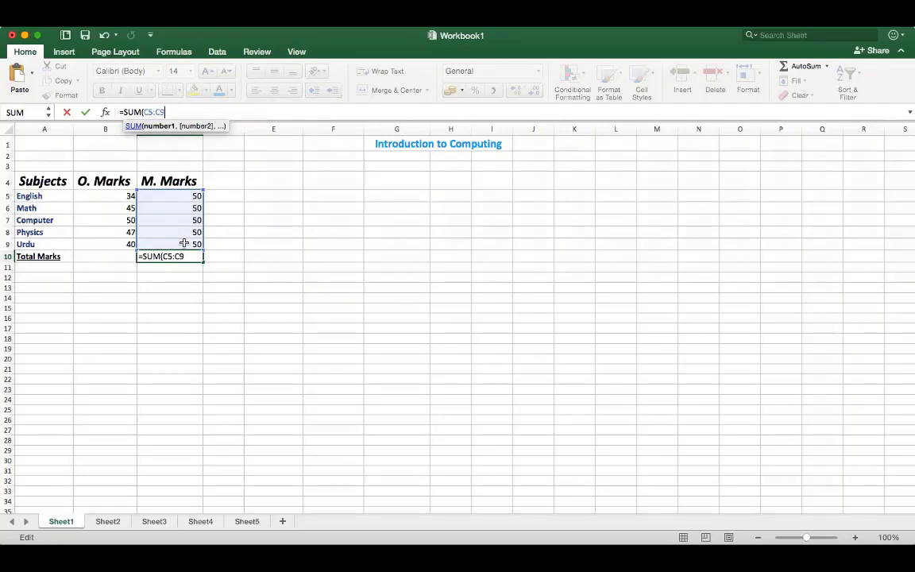
type(")")
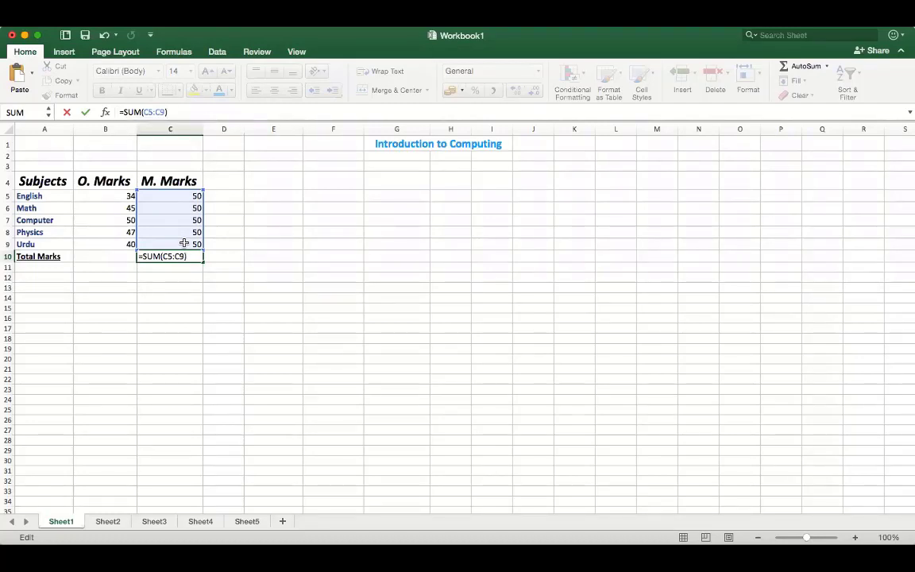
key("Return")
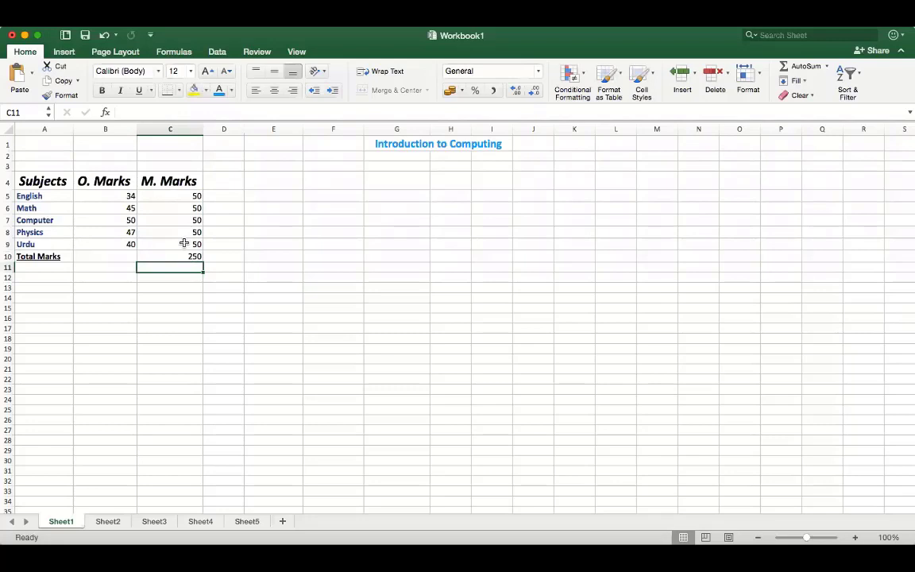
Format the M. Marks total in C10 as bold red text
left_click(174, 259)
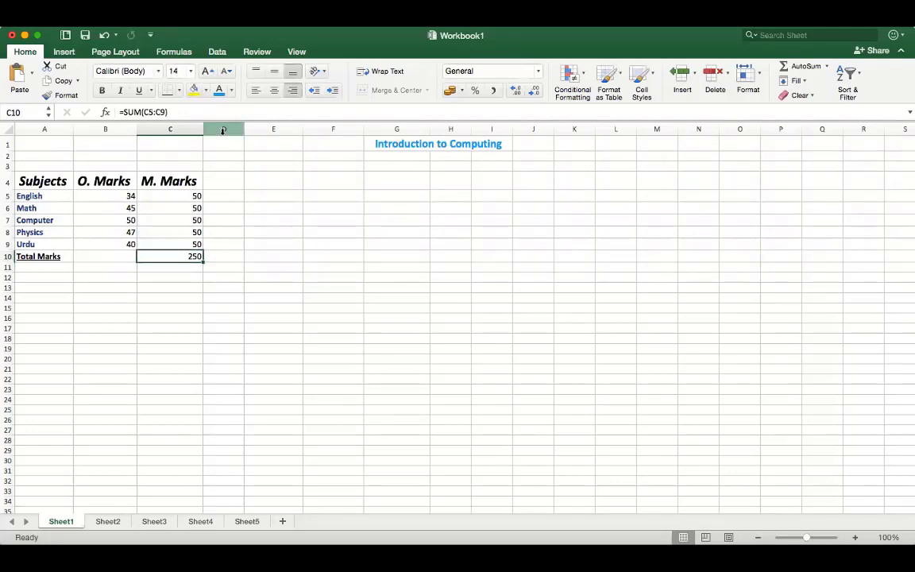
left_click(231, 90)
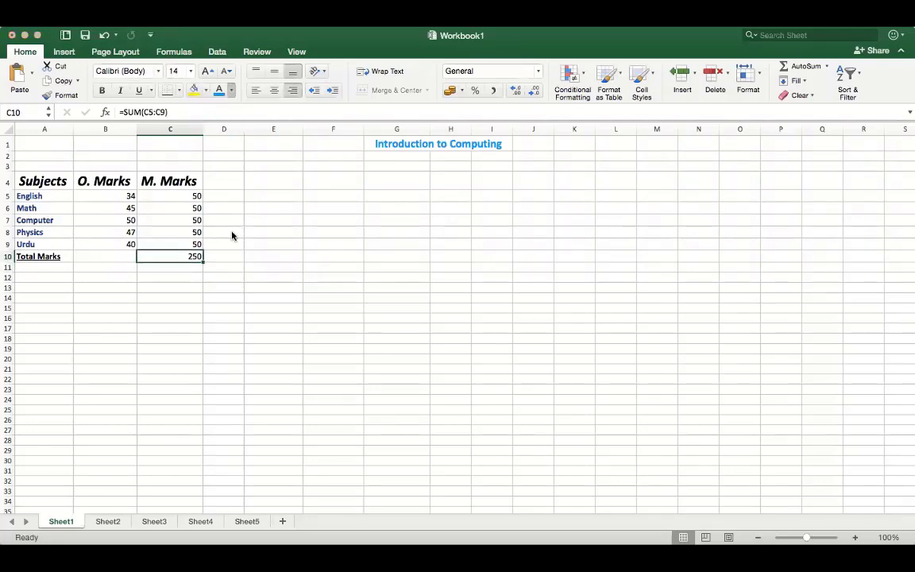
left_click(214, 210)
left_click(102, 90)
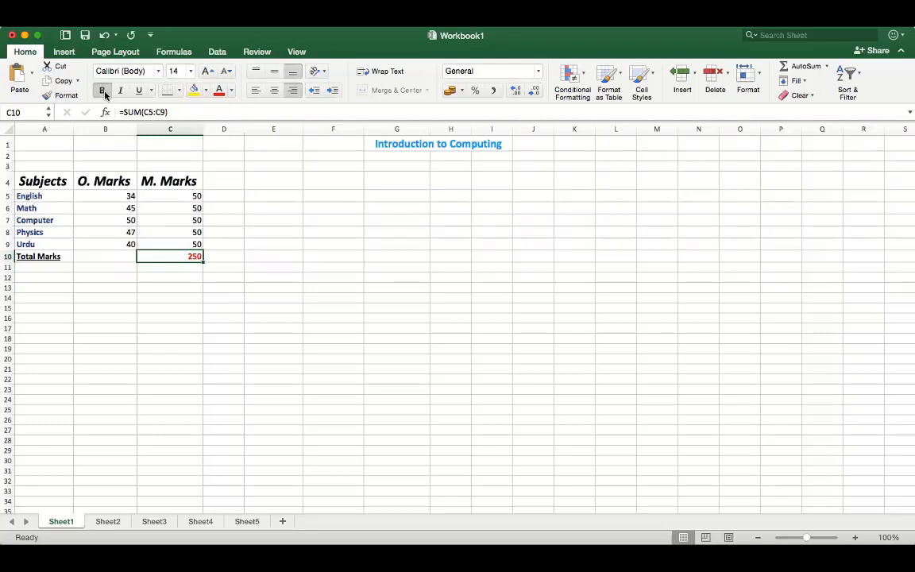
left_click(248, 266)
Total the O. Marks column in B10 by inserting SUM with the range B5:B9 through the Formula Builder
left_click(180, 255)
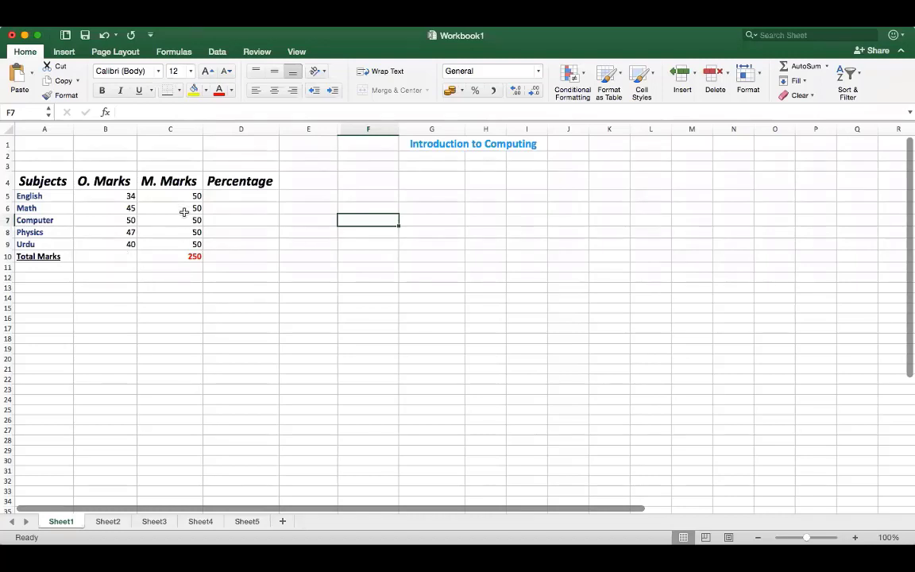
left_click(179, 255)
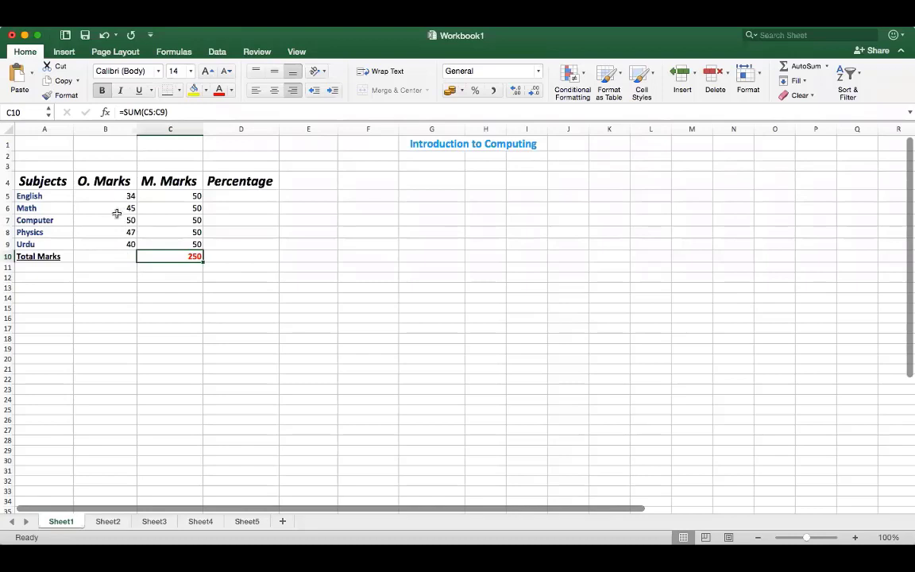
left_click(112, 258)
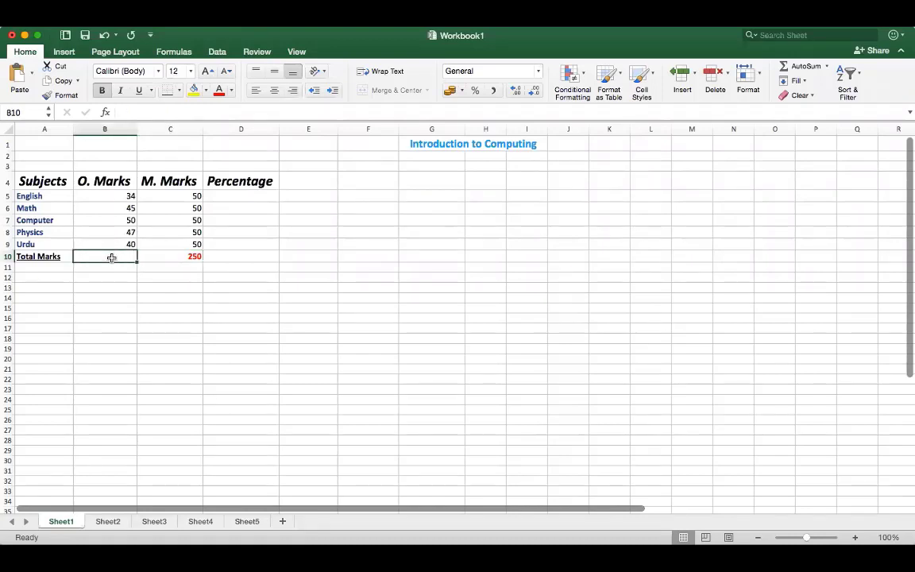
left_click(169, 255)
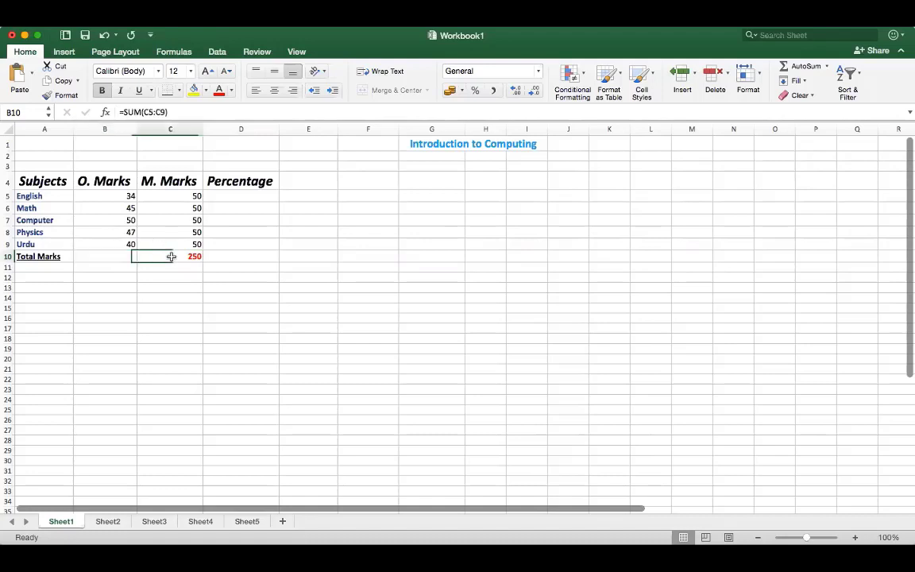
left_click(121, 257)
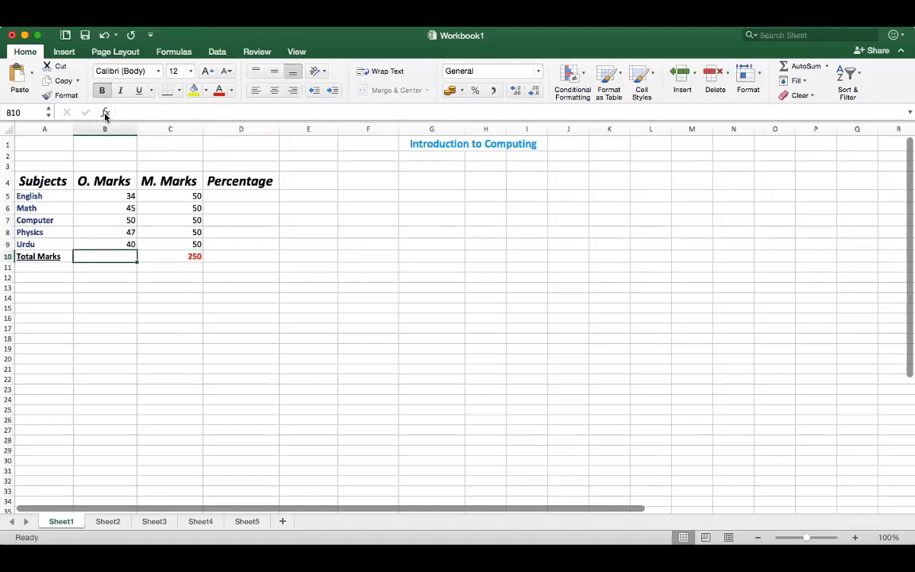
left_click(105, 113)
left_click(768, 185)
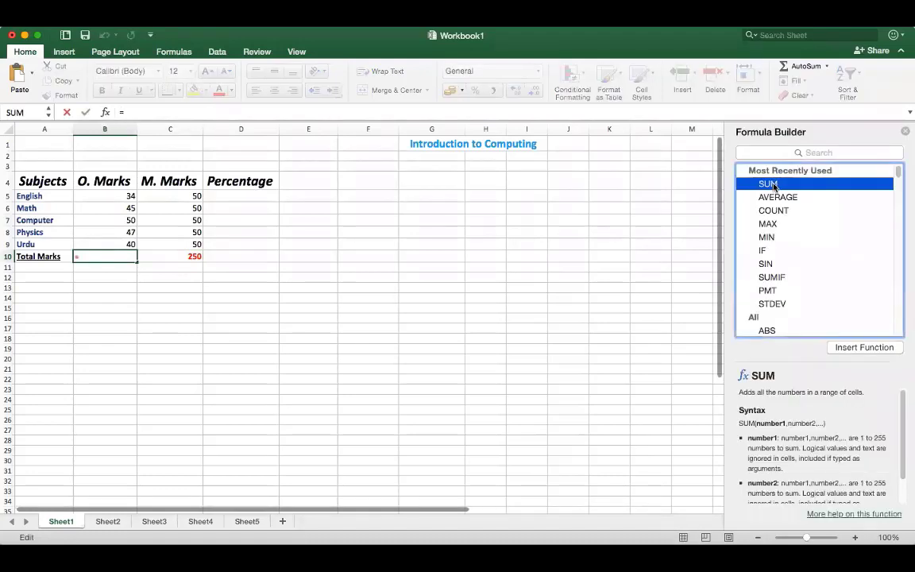
left_click(857, 348)
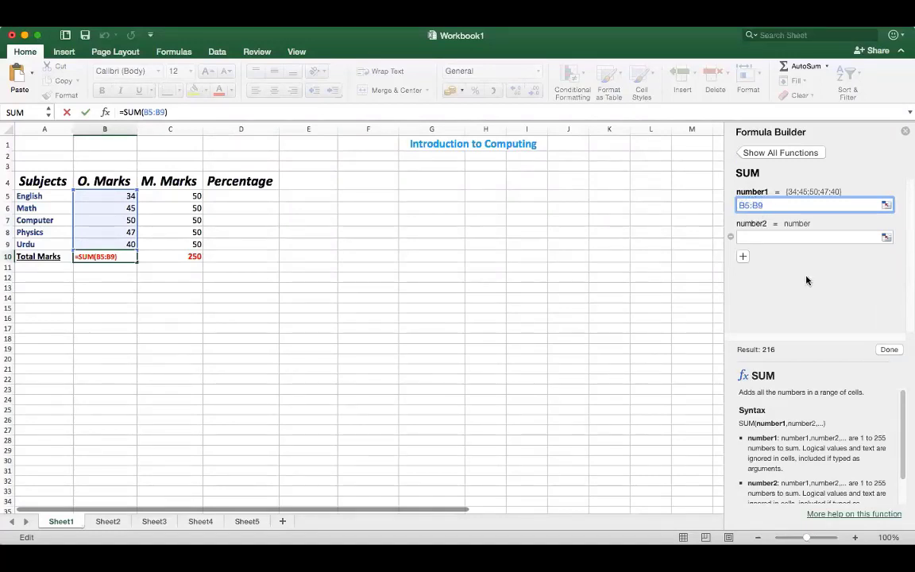
left_click(889, 350)
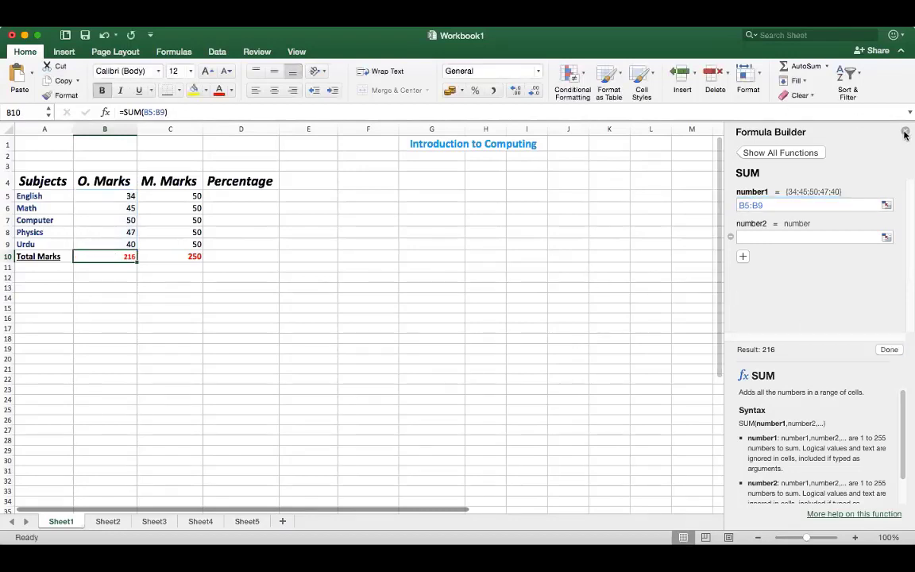
Increase the font size of the O. Marks total in B10 to 14
left_click(126, 283)
left_click(119, 256)
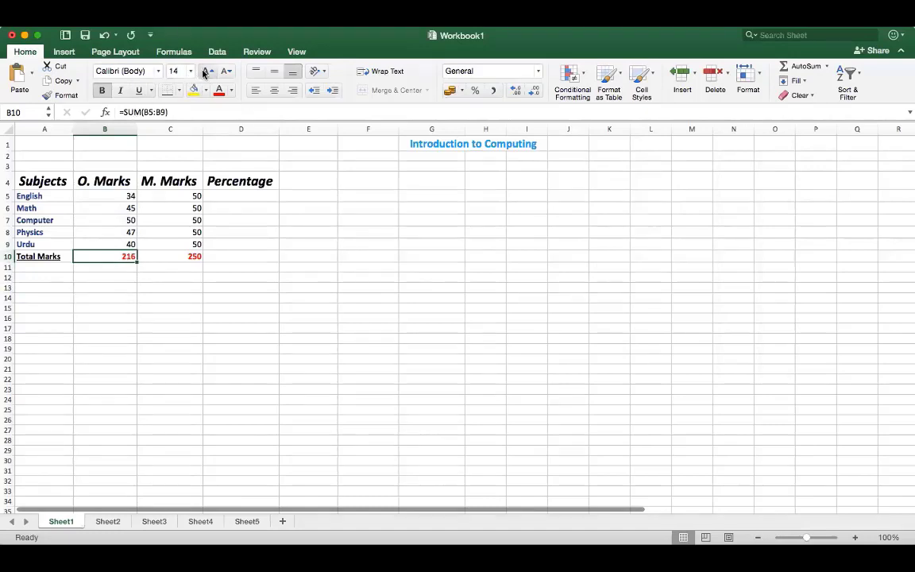
left_click(131, 309)
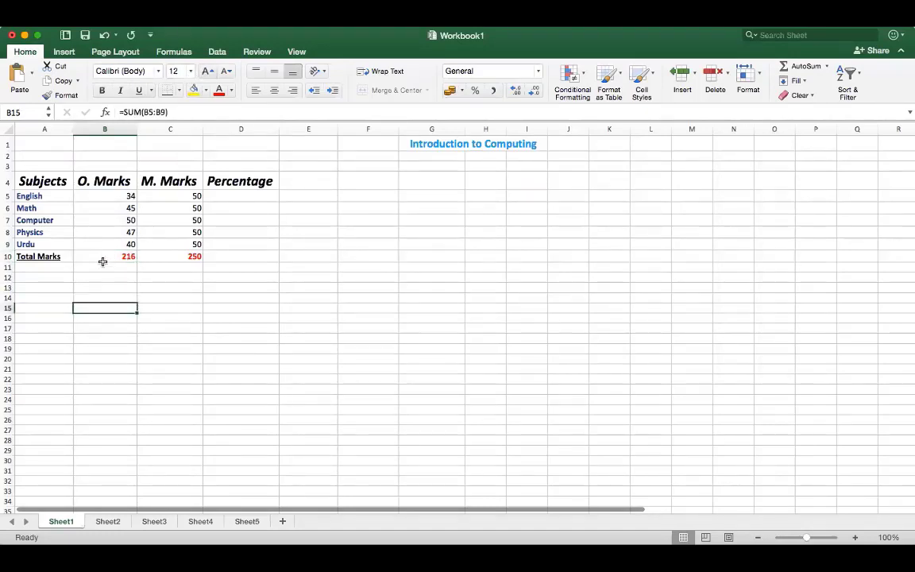
Step through the O. Marks values in B5 to B9 to review the cells included in the total
left_click(104, 258)
left_click(106, 200)
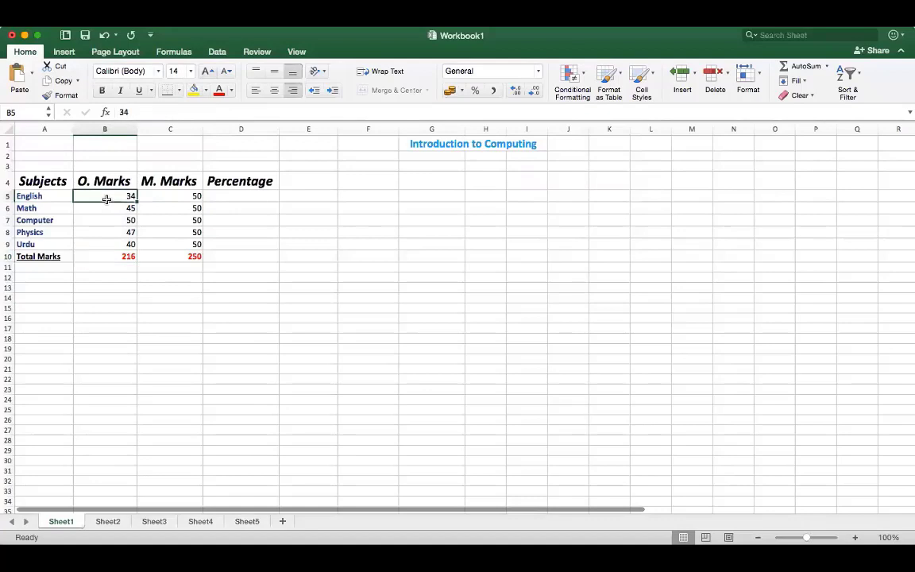
key("Down")
key("Down")
key("Down")
key("Down")
key("Down")
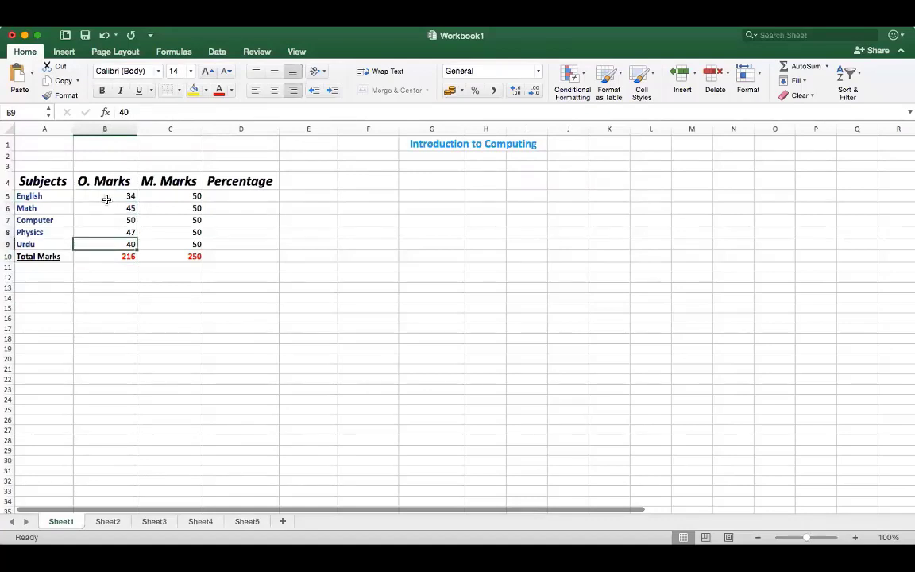
key("Up")
key("Up")
key("Up")
key("Up")
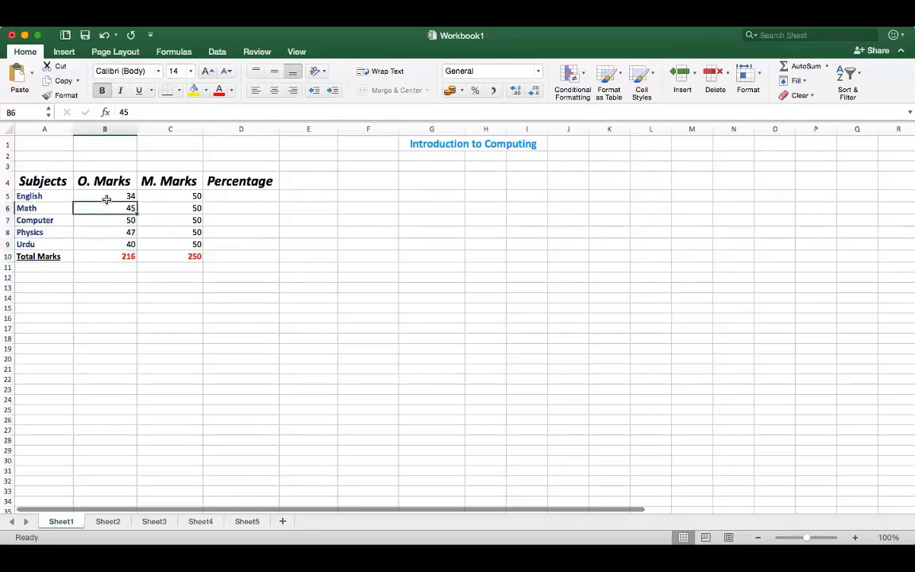
key("Down")
key("Down")
key("Down")
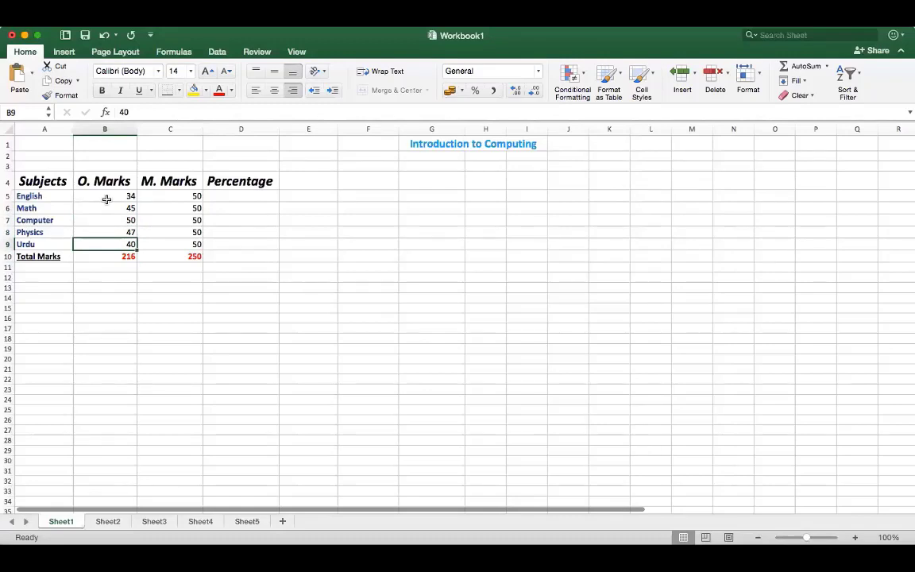
key("Down")
key("Up")
key("Up")
key("Up")
key("Up")
key("Up")
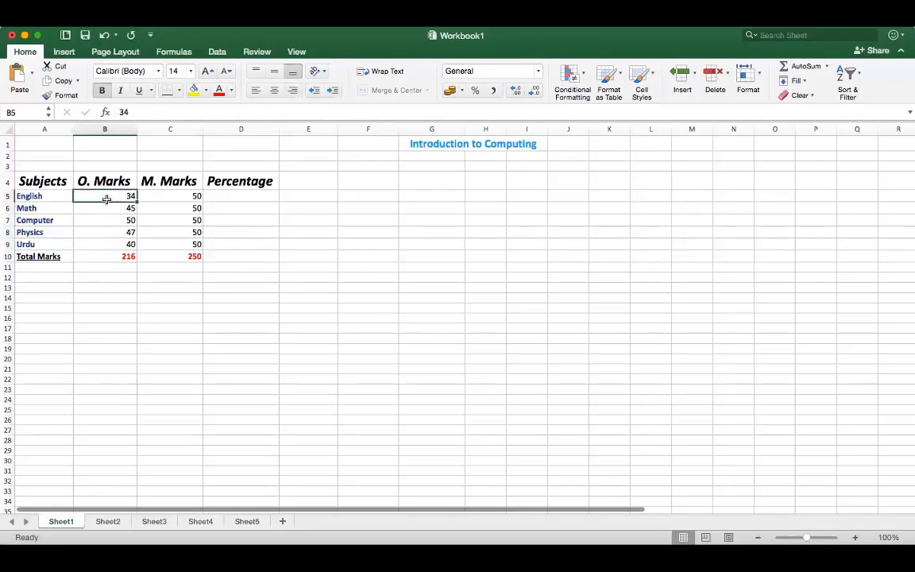
key("Down")
key("Down")
key("Down")
key("Down")
key("Down")
key("Up")
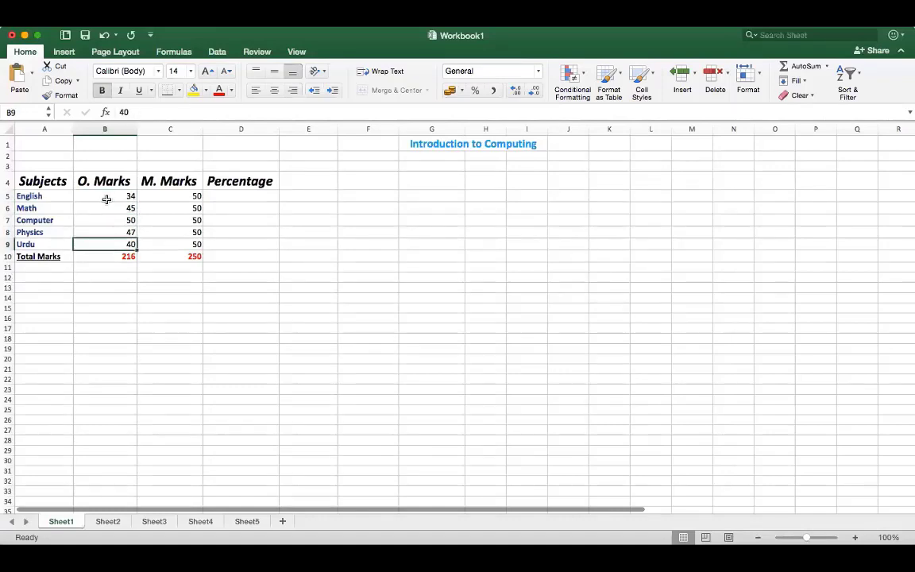
key("Up")
key("Up")
key("Up")
key("Down")
key("Down")
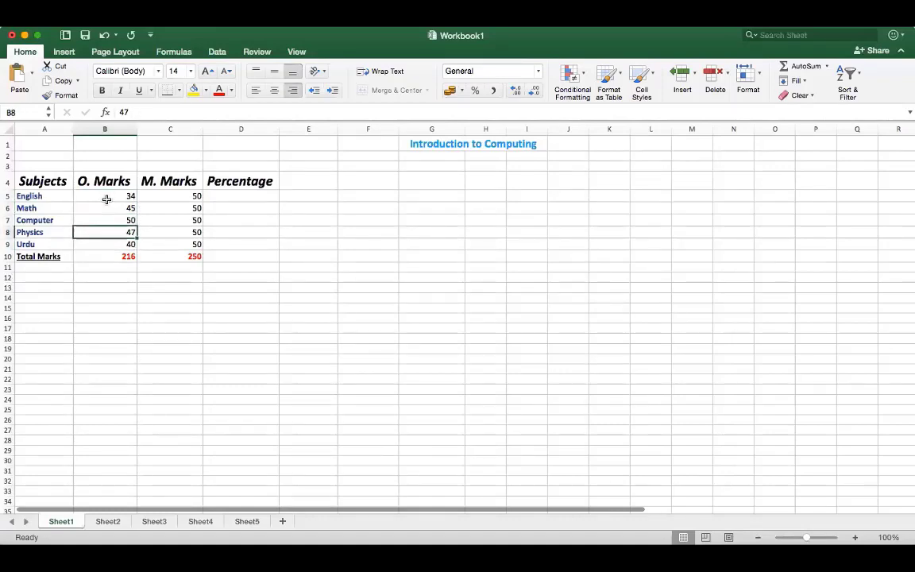
Clear the O. Marks total in B10 and re-enter it manually as =SUM(B5:B9)
left_click(105, 258)
key("Delete")
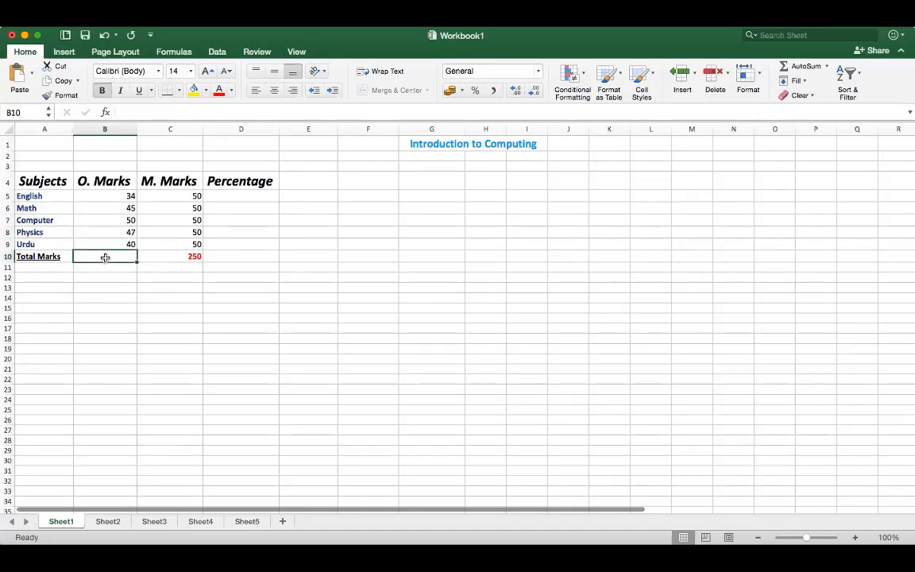
type("=")
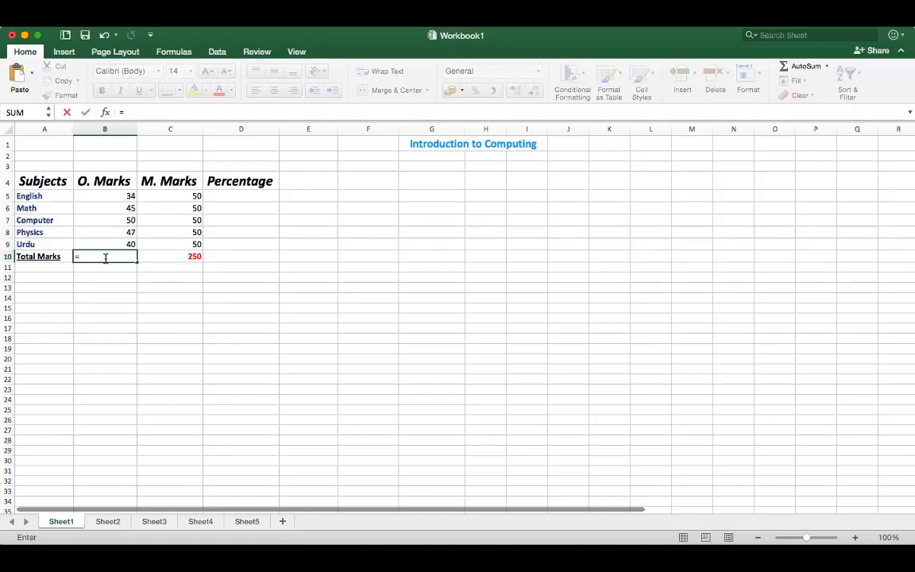
type("s")
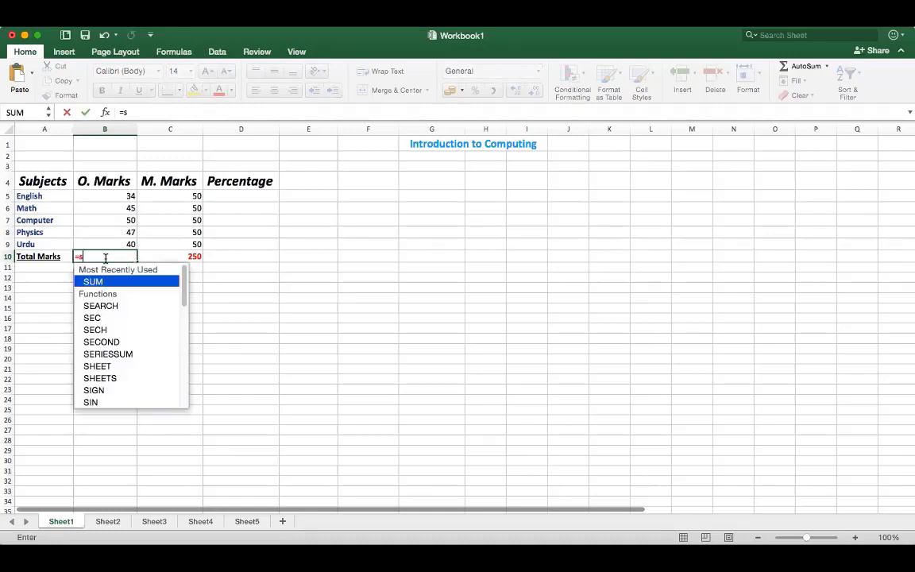
key("BackSpace")
type("SUM")
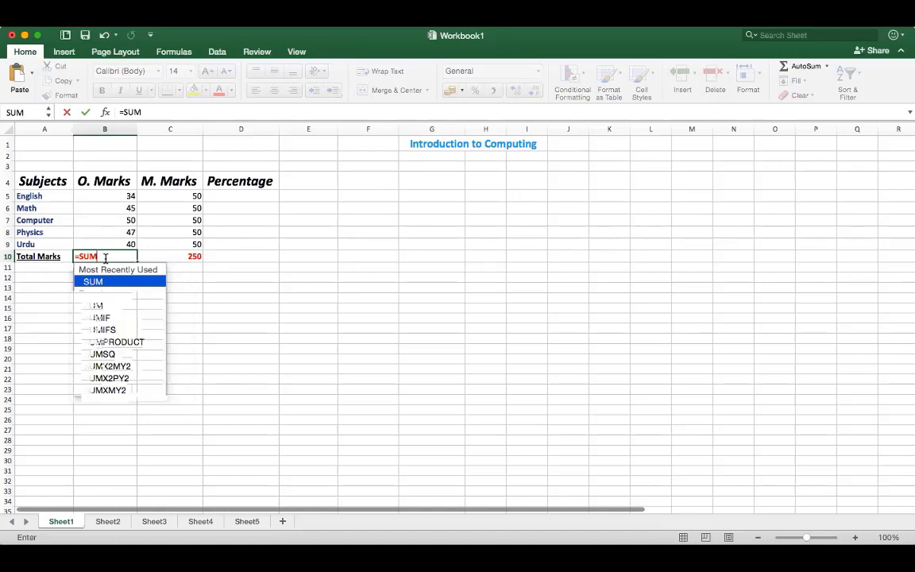
type("(")
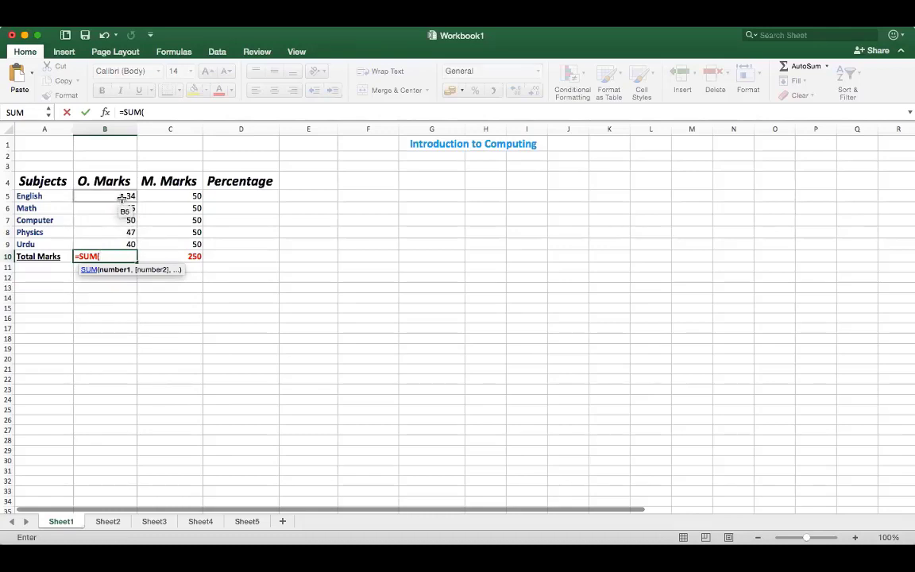
left_click_drag(121, 197, 118, 241)
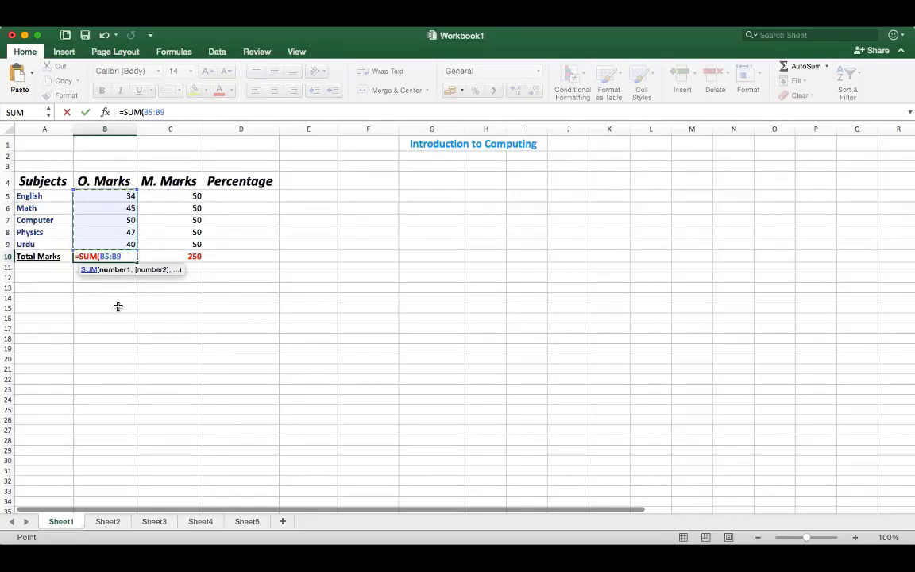
type("_")
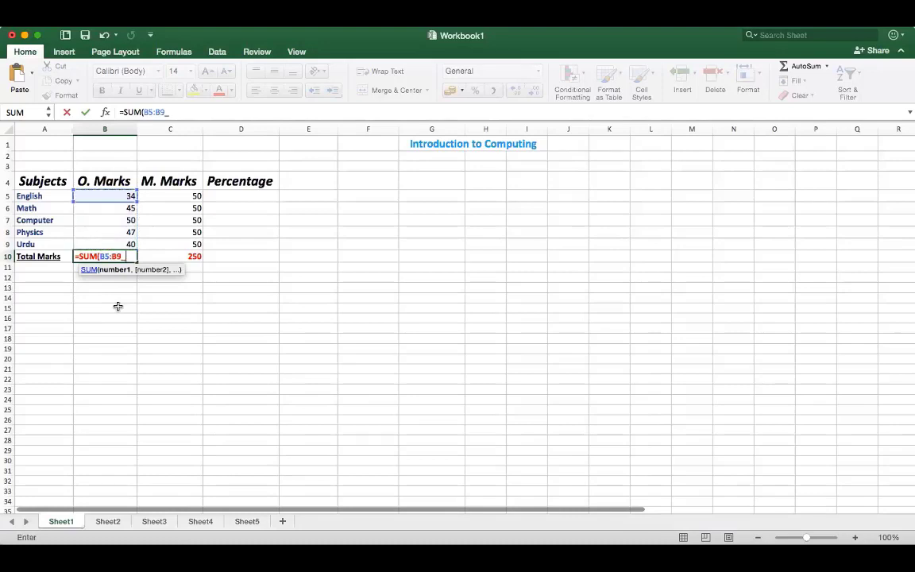
key("BackSpace")
type(")")
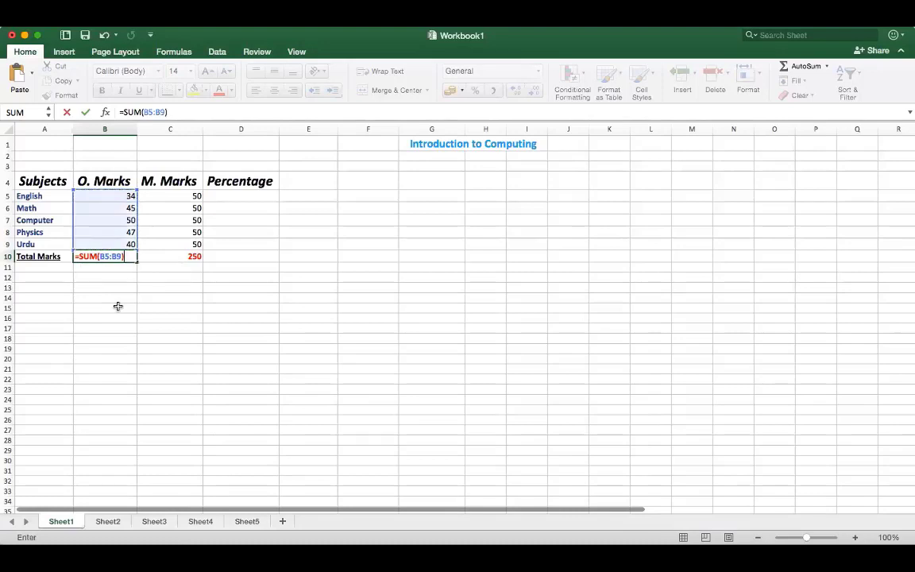
key("Return")
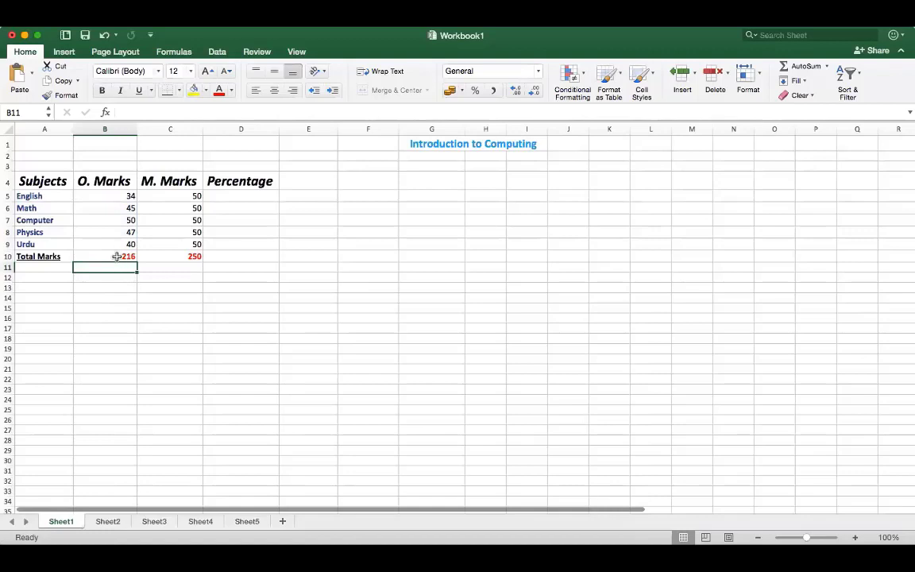
Replace the O. Marks total in B10 with =SUM(B5,B7,B9) to add only the English, Computer and Urdu marks
left_click(116, 257)
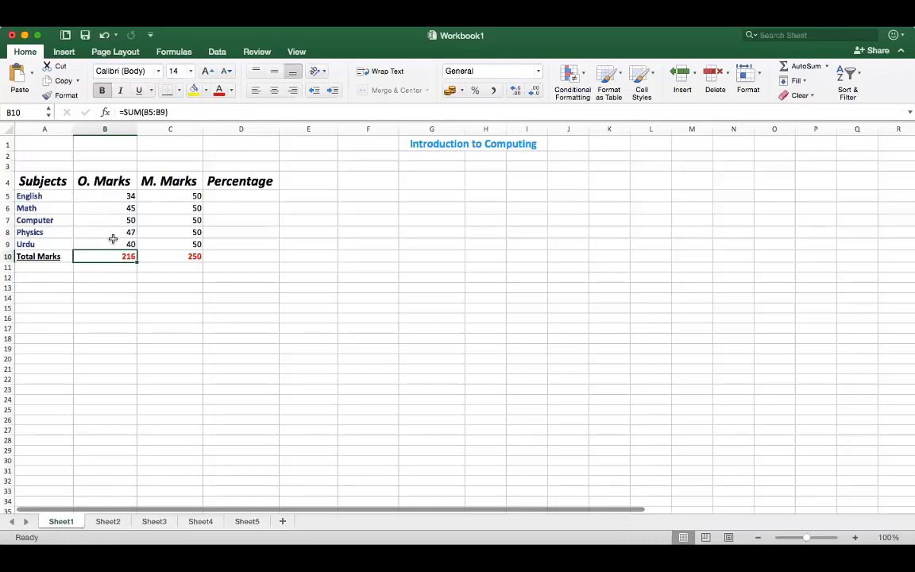
key("Delete")
type("=")
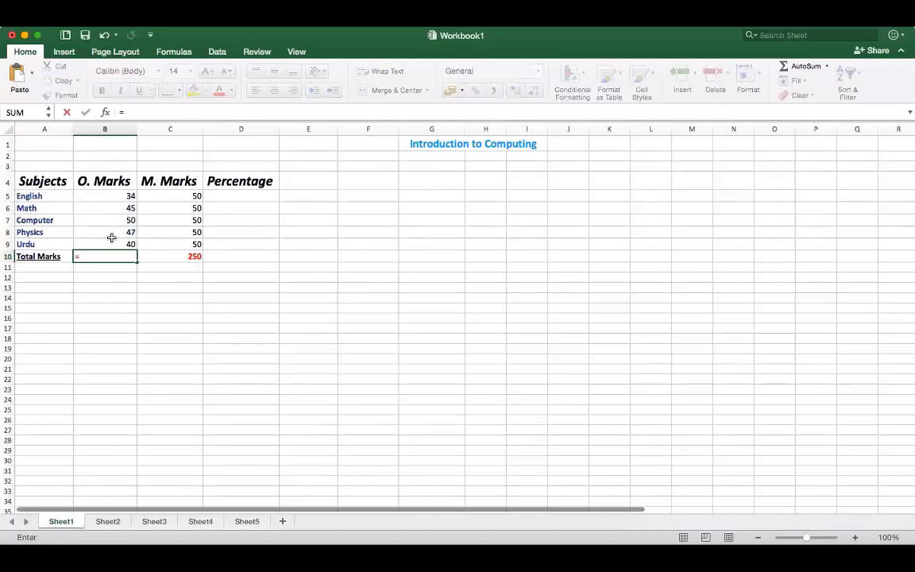
type("SU")
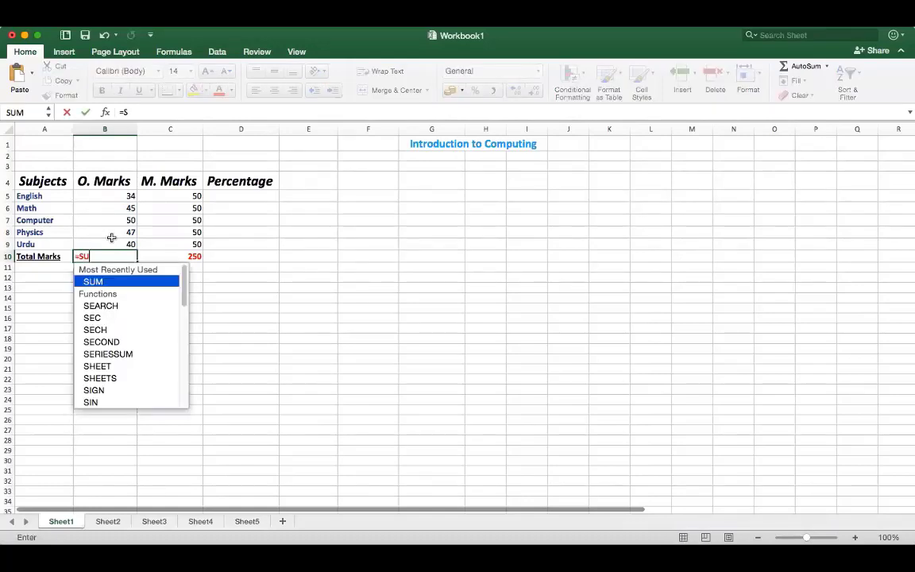
type("M(")
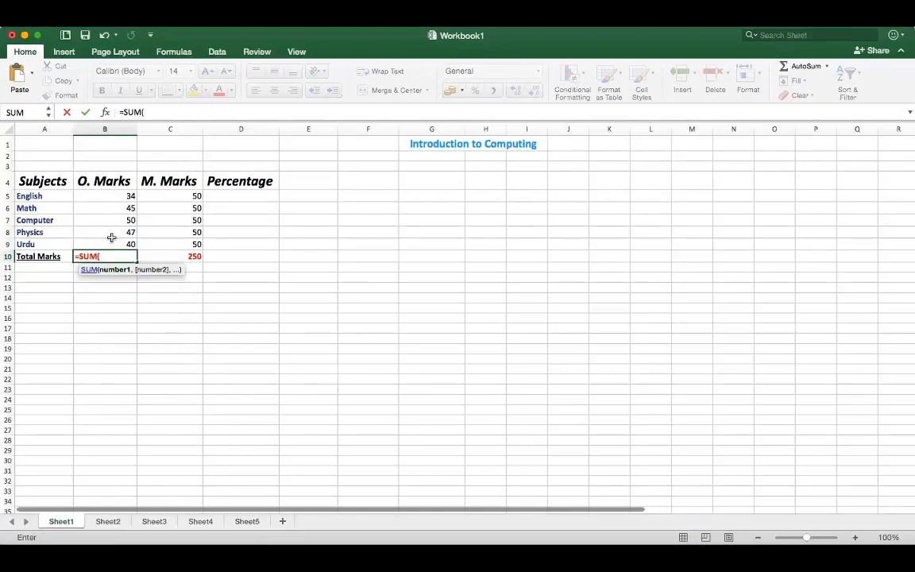
mouse_move(116, 199)
left_mouse_down()
mouse_move(120, 210)
mouse_move(115, 196)
left_mouse_up()
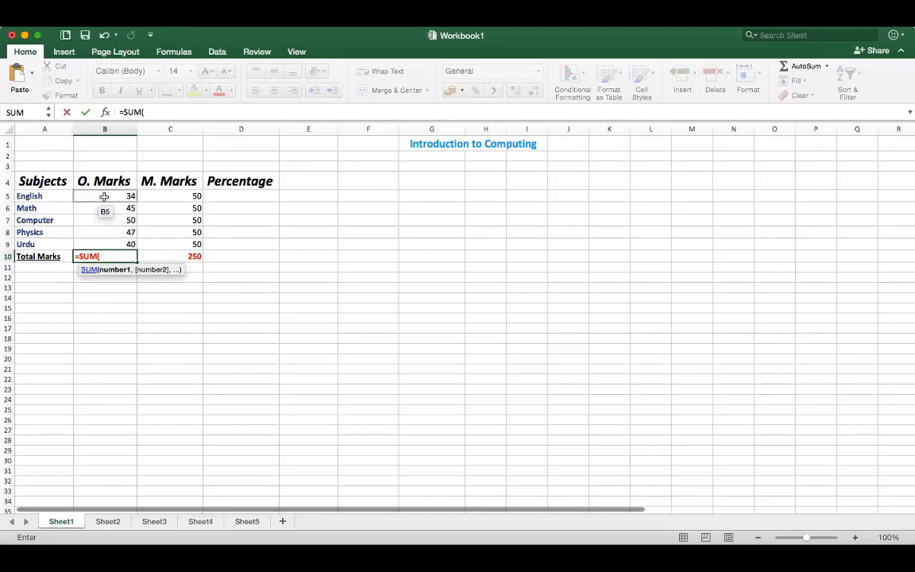
left_click(104, 197)
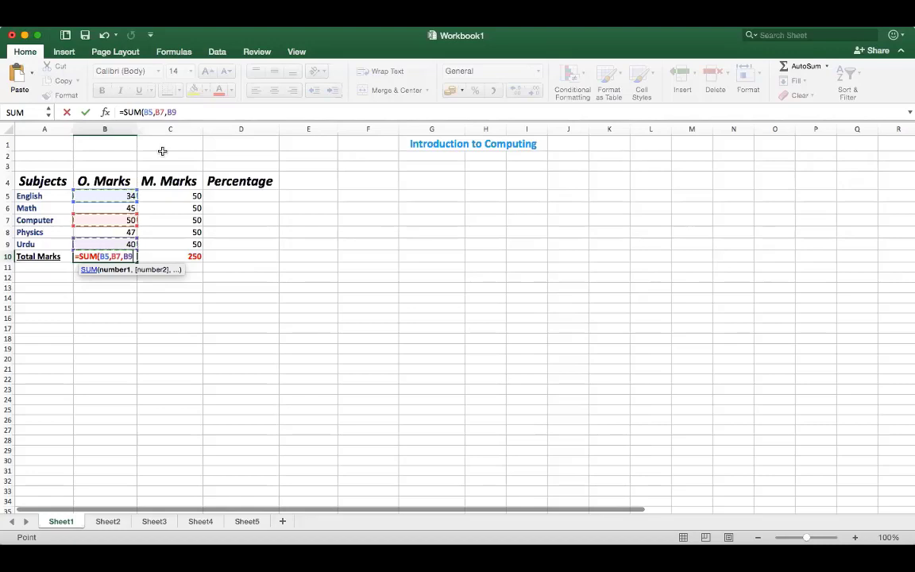
type(")")
key("Return")
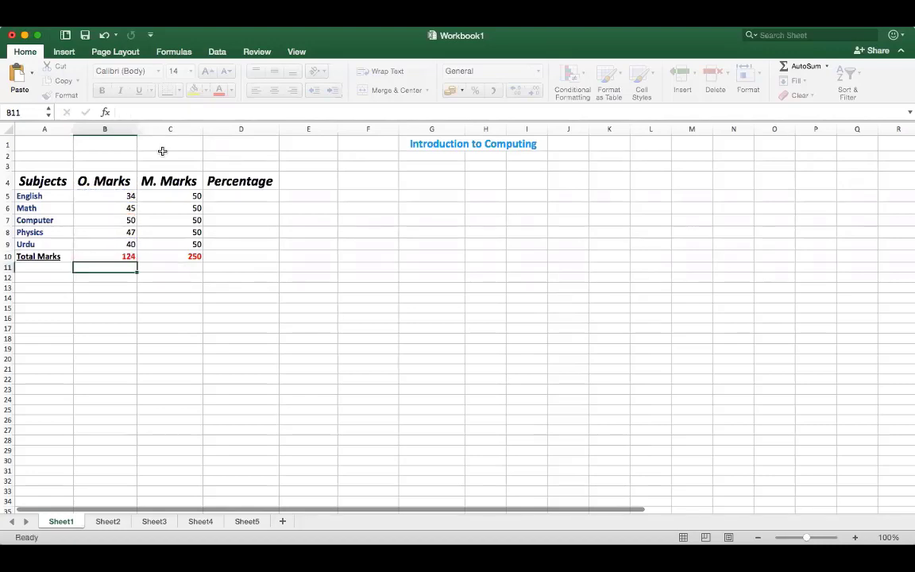
Compare the O. Marks cells included in the B10 formula (B5, B7, B9) with the skipped cells B6 and B8
left_click(110, 256)
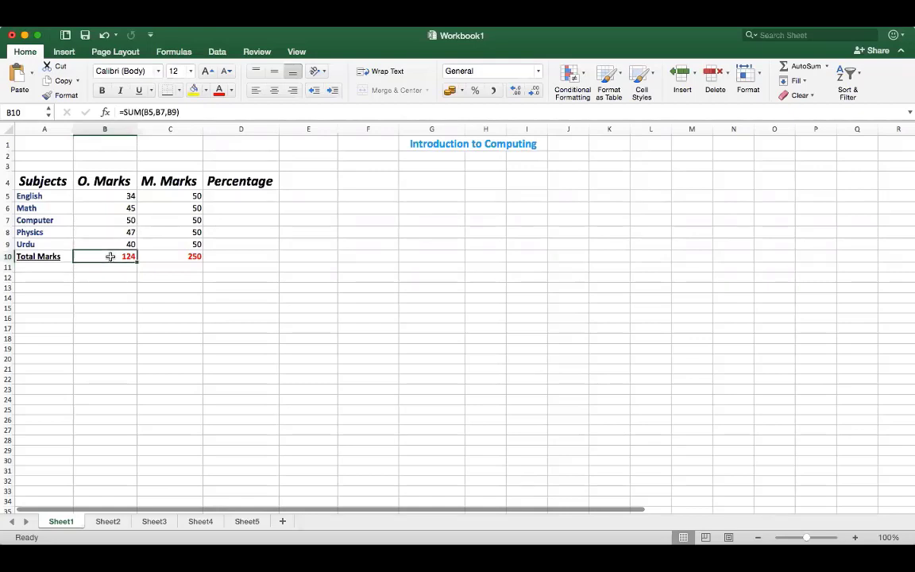
left_click(119, 195)
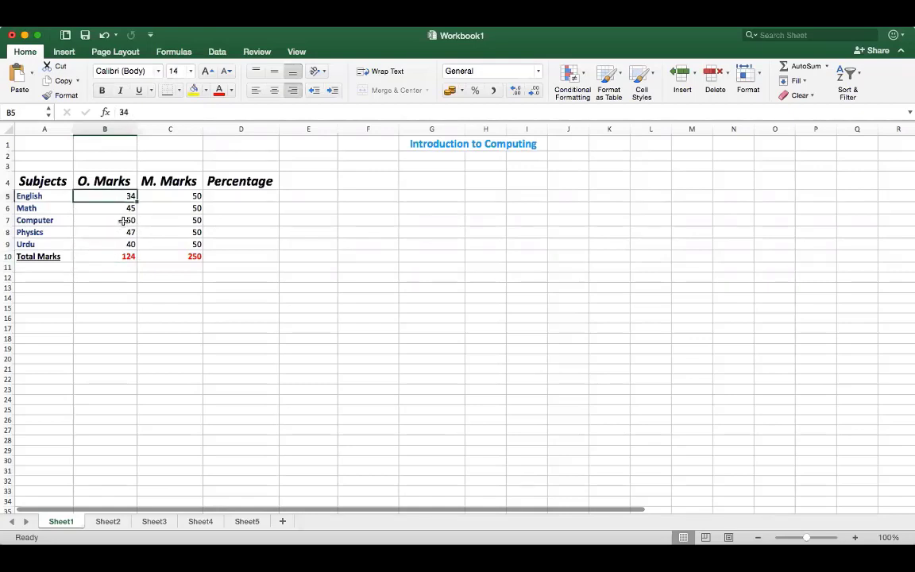
left_click(121, 220)
left_click(119, 244)
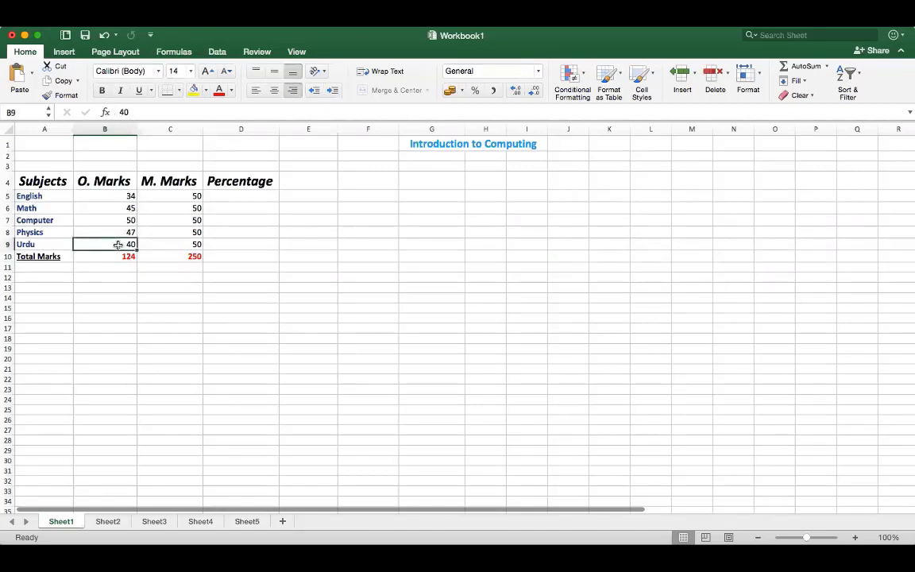
left_click(116, 208)
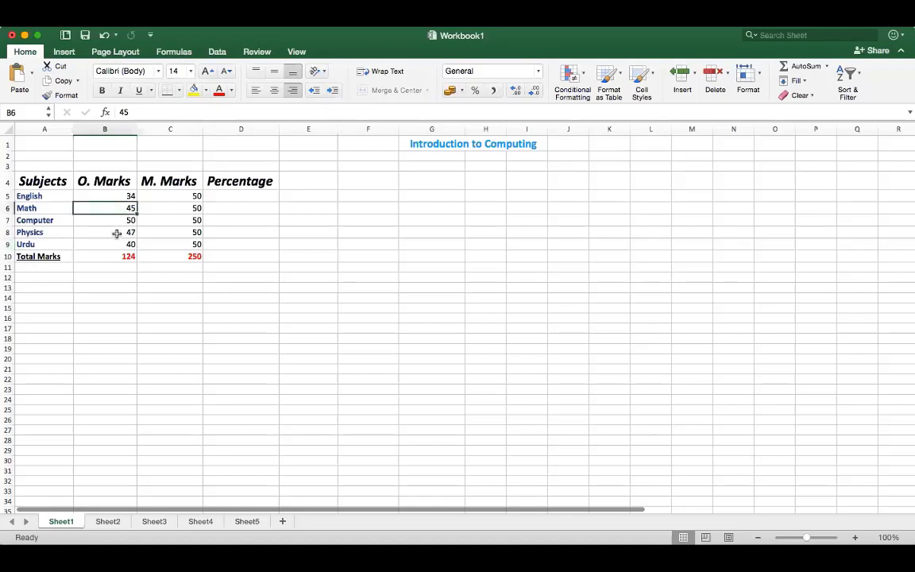
left_click(116, 234)
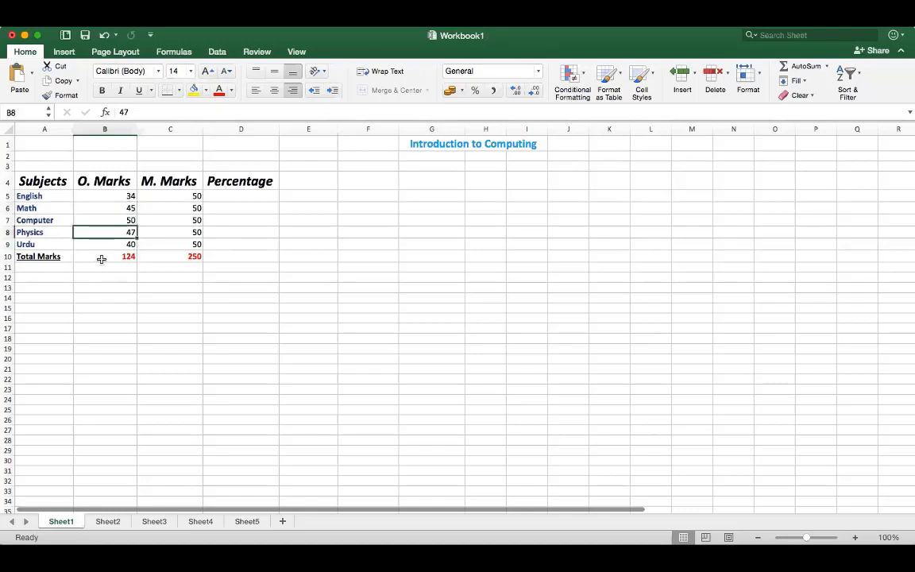
Clear B10, total all five O. Marks there again with SUM from the Formula Builder, and close the builder
left_click(101, 259)
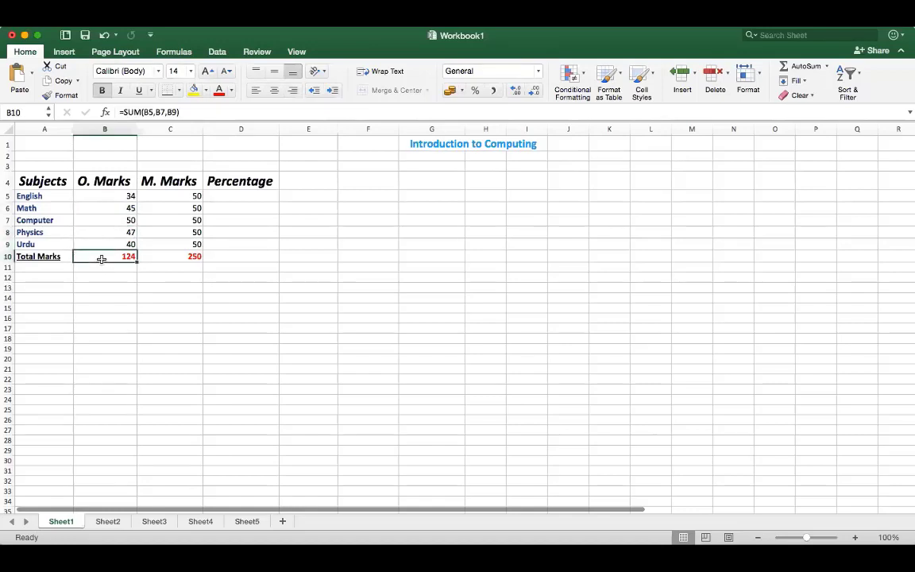
key("Delete")
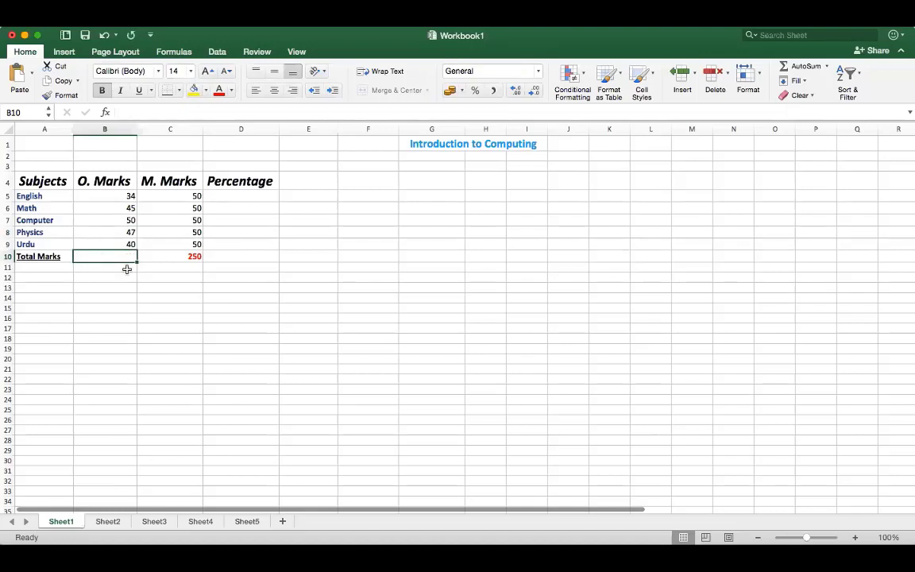
left_click(104, 115)
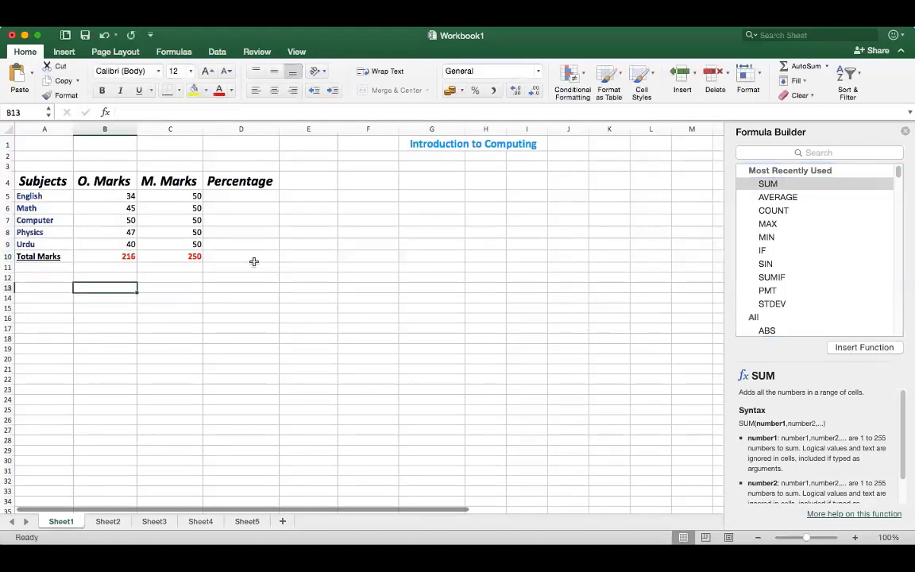
left_click(251, 263)
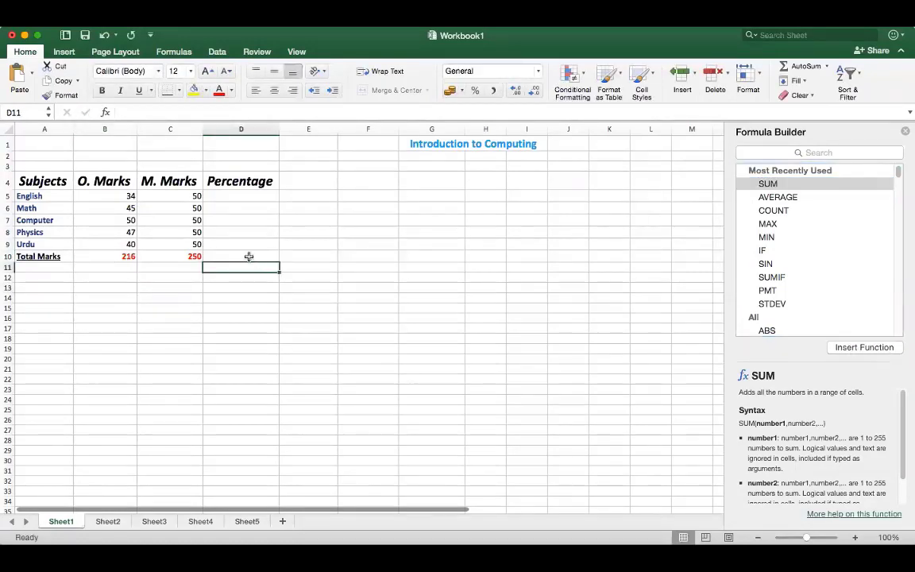
left_click(905, 132)
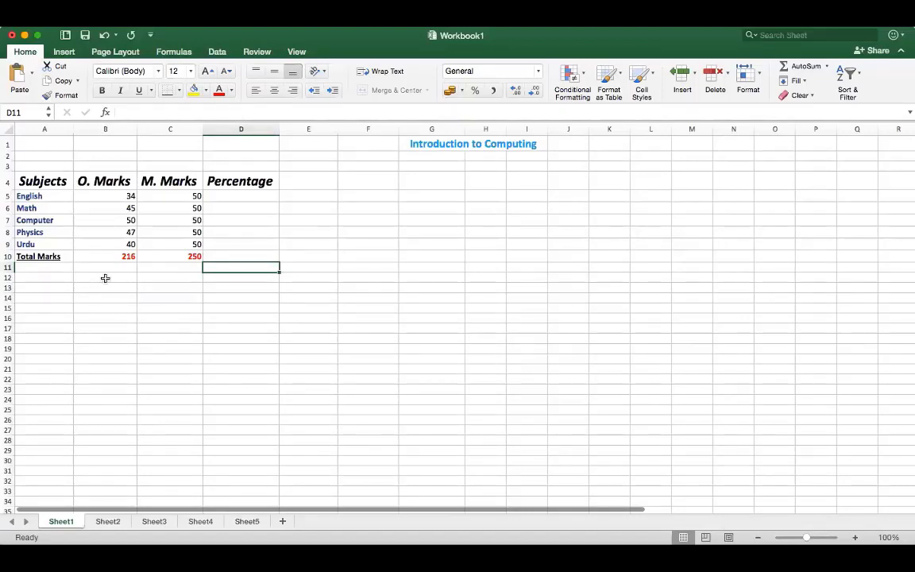
Review the Percentage column cells D4, D5 and D10 and the totals in B10 and C10
left_click(233, 185)
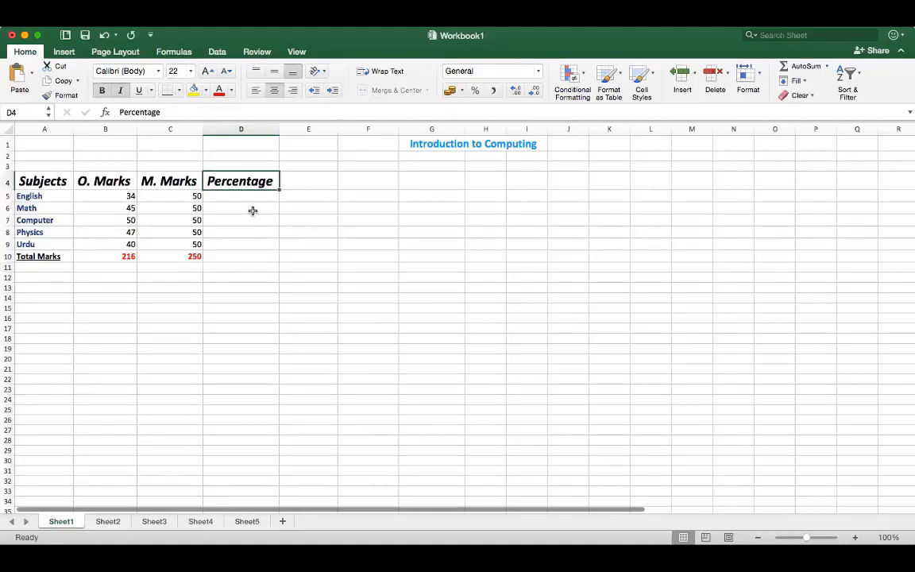
left_click(222, 197)
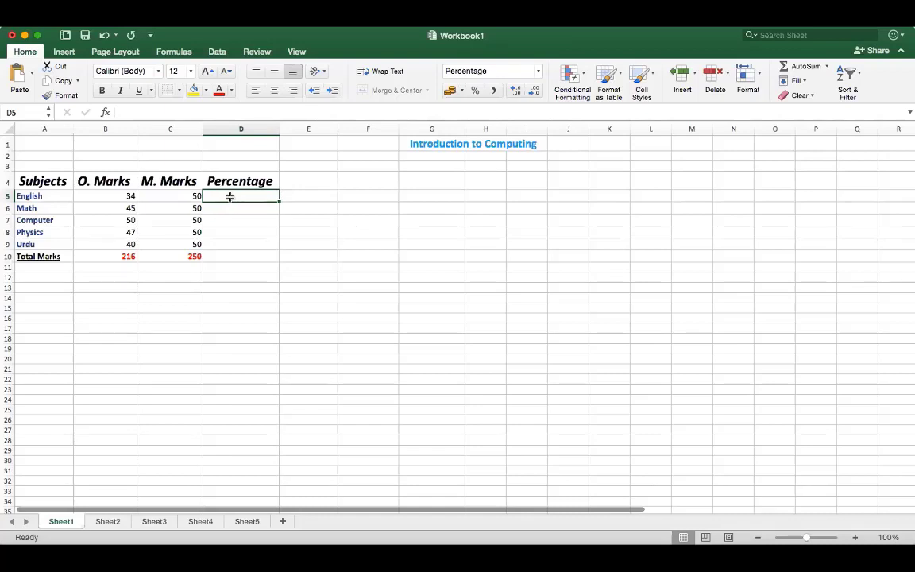
left_click(130, 258)
left_click(188, 256)
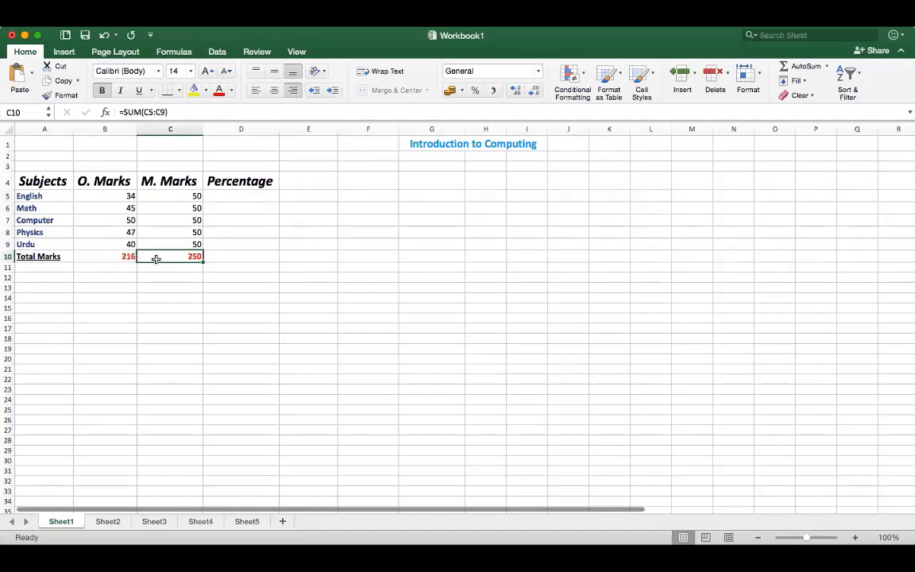
left_click(220, 259)
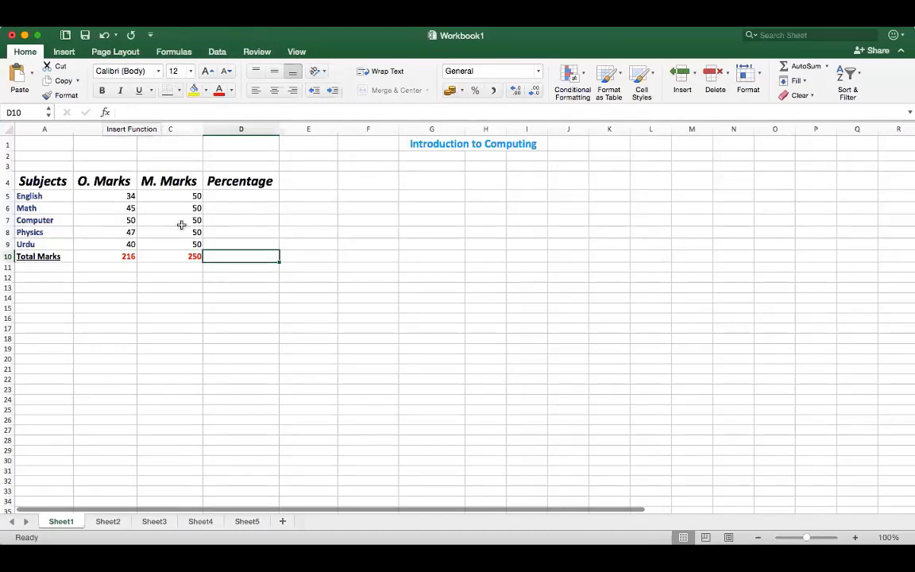
Set the number format of D5 to General and fill it down the Percentage column to D10
left_click(233, 197)
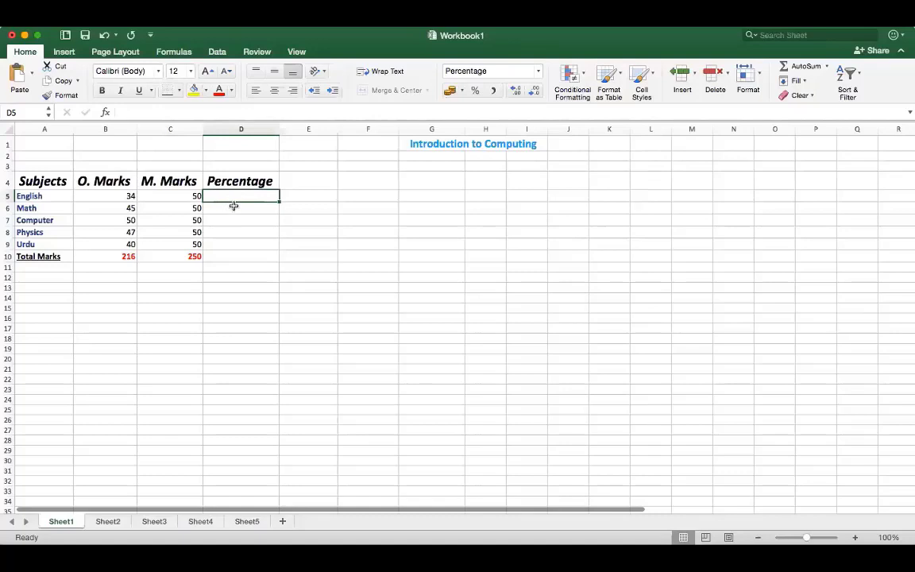
left_click(235, 204)
left_click(248, 191)
left_click(487, 71)
left_click(500, 95)
left_click_drag(279, 202, 271, 253)
Check the number format of D5 and D8 in the Percentage column and of the neighbouring cells in column E
left_click(260, 195)
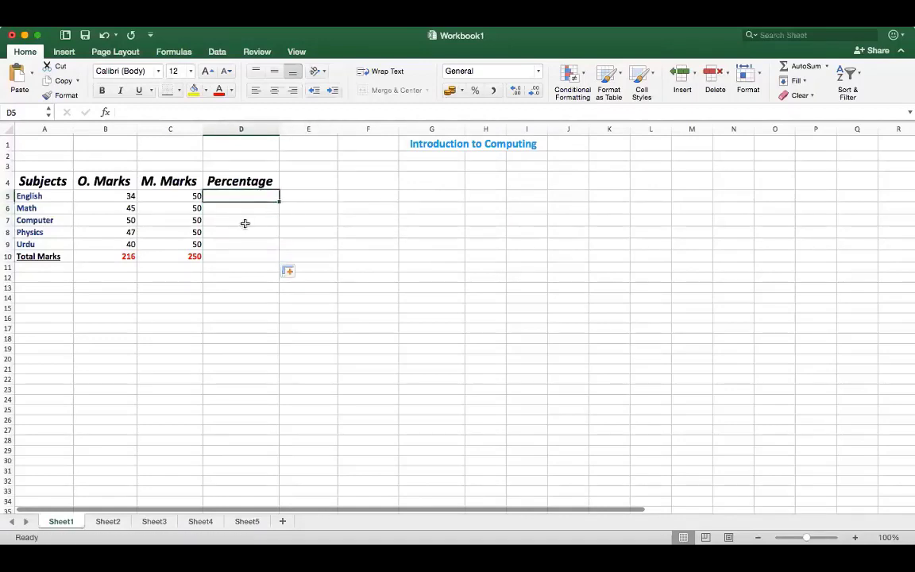
left_click(314, 197)
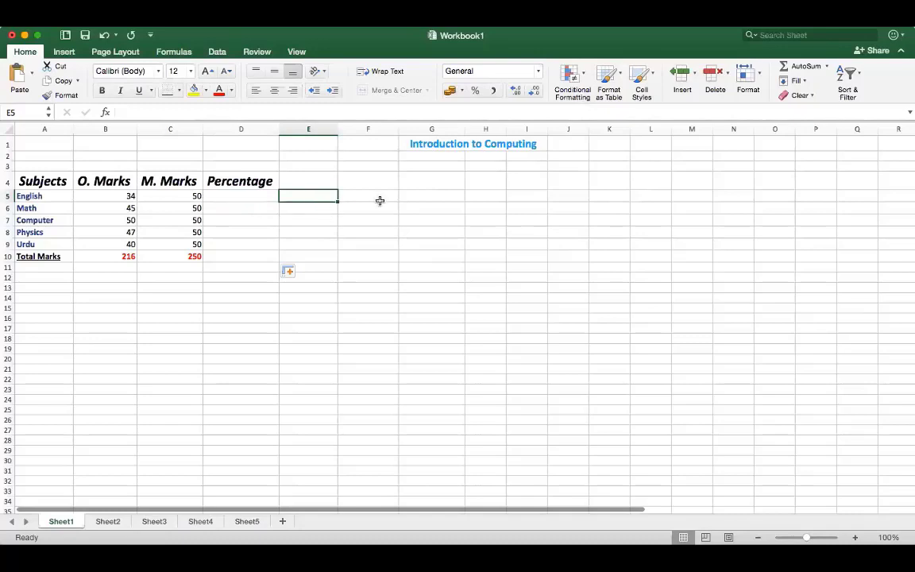
left_click(301, 218)
left_click(253, 198)
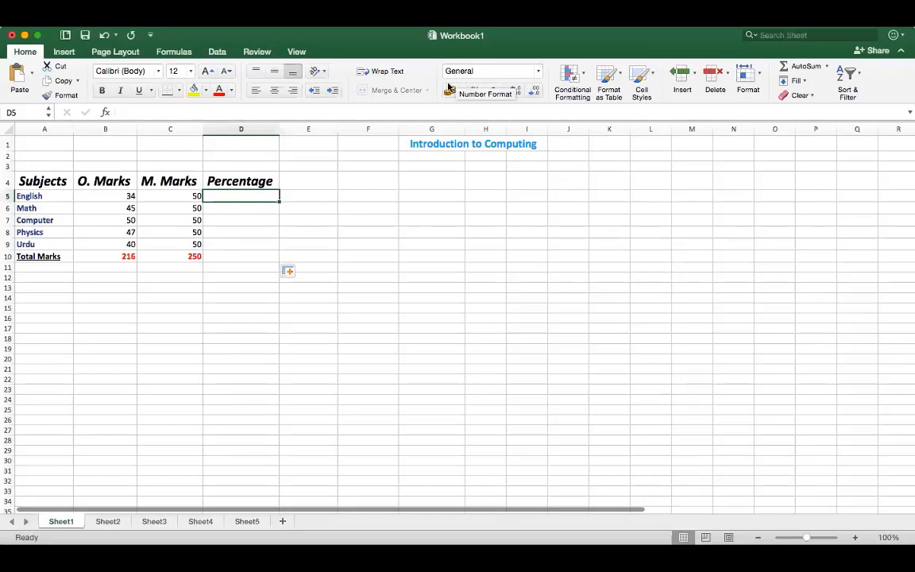
left_click(239, 232)
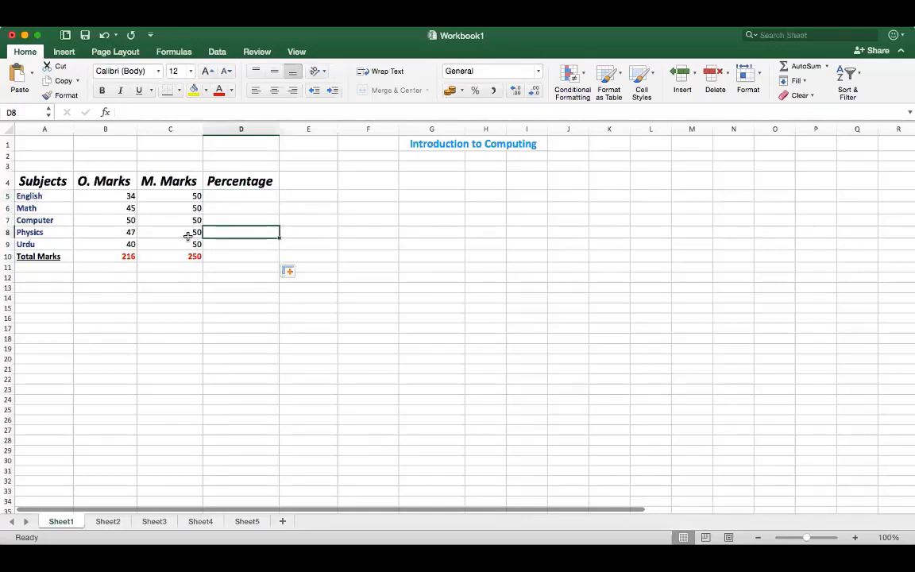
Calculate the English percentage in D5 by dividing O. Marks by M. Marks with the formula =B5/C5
left_click(190, 232)
left_click(308, 232)
left_click(271, 198)
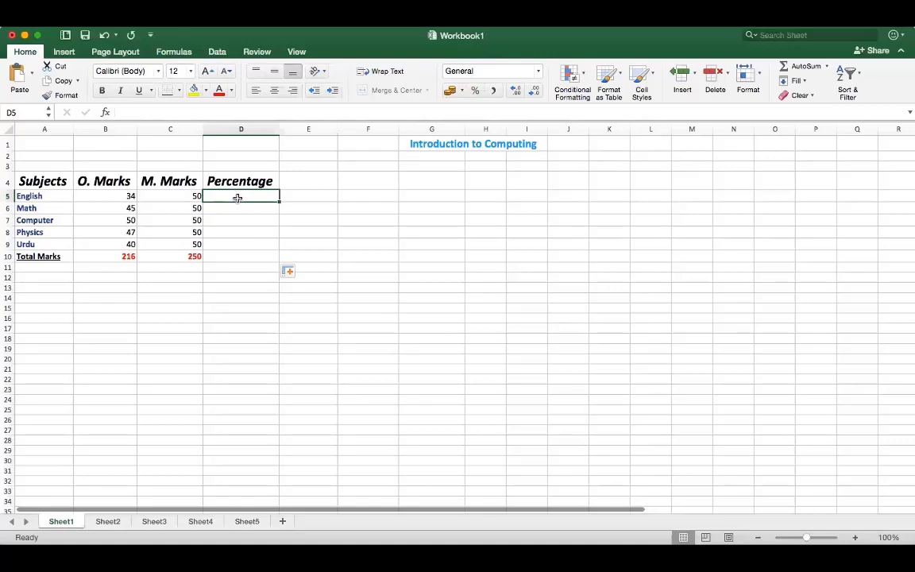
type("=")
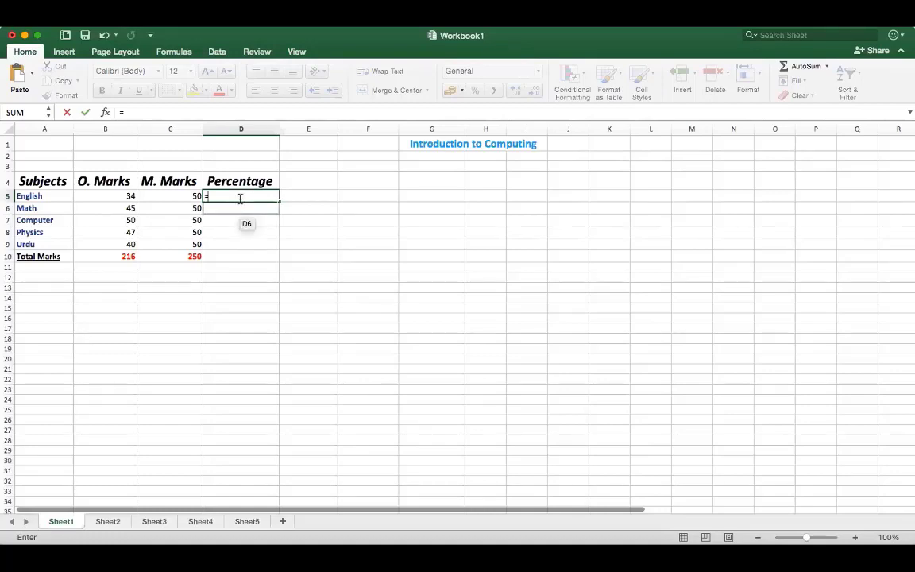
left_click(125, 195)
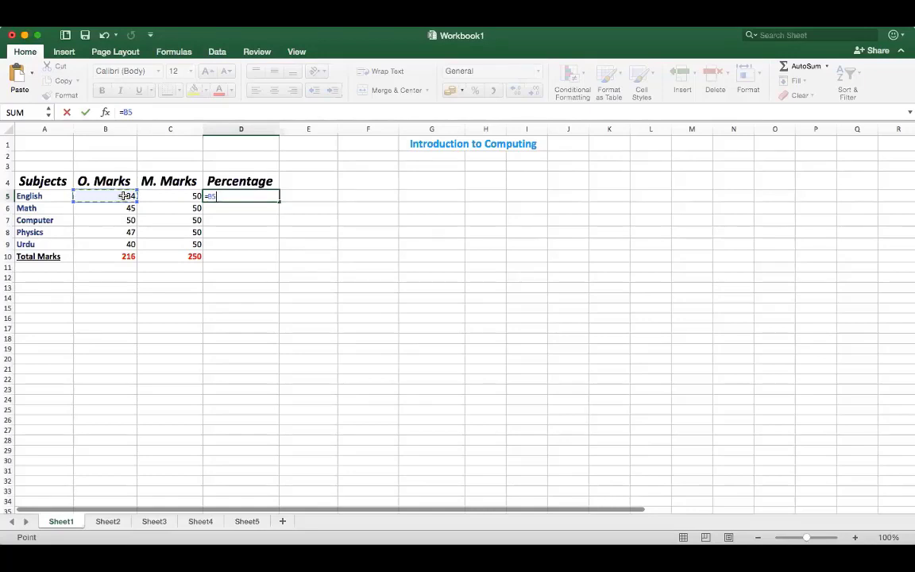
type("/")
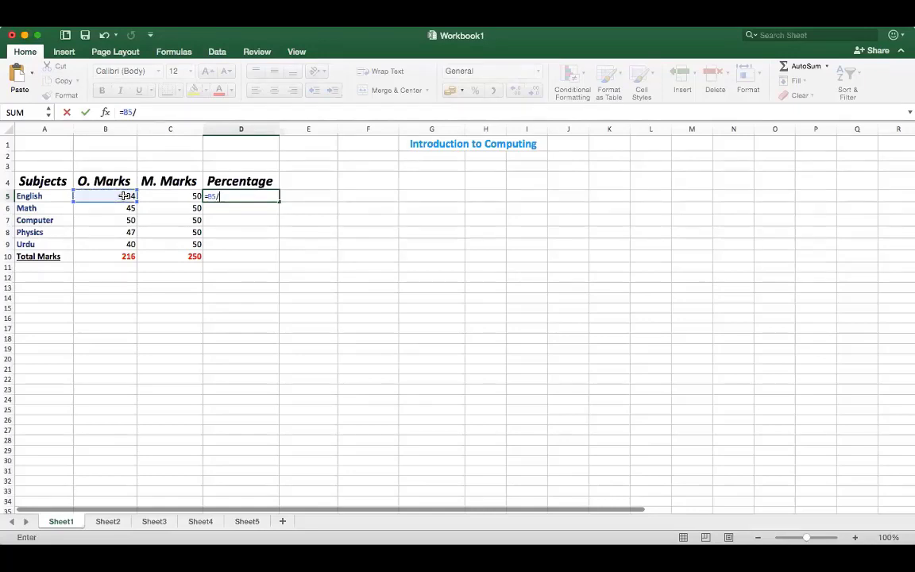
left_click(173, 196)
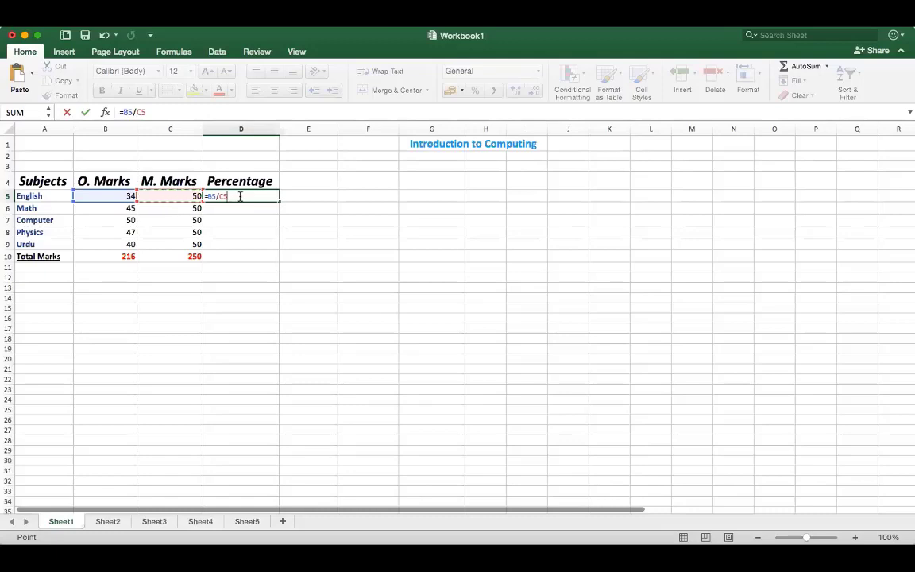
key("Return")
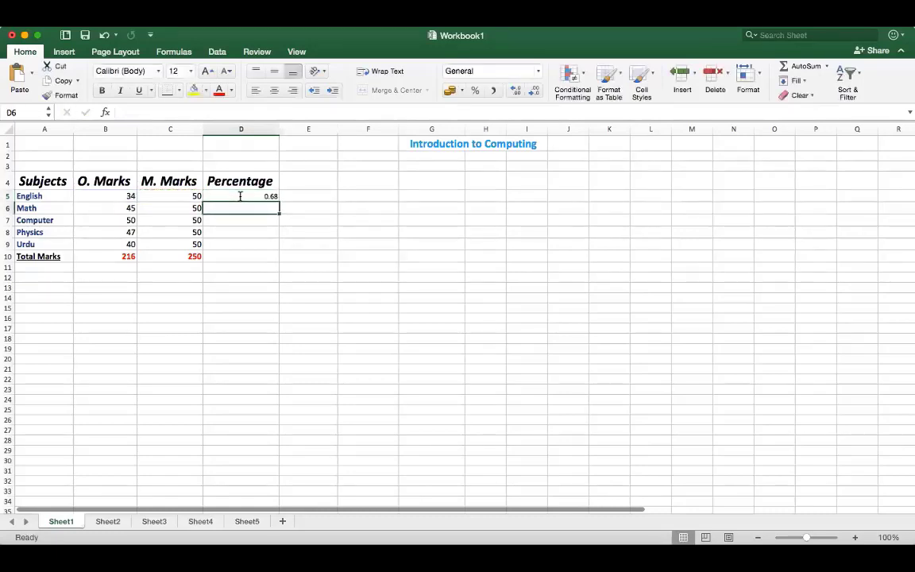
Set the number format of the English result in D5 to Percentage
left_click(255, 255)
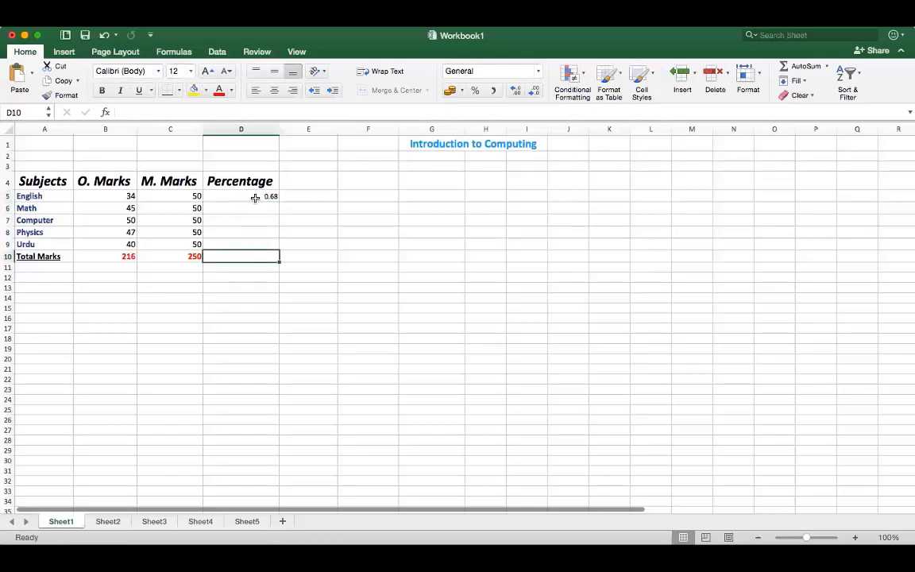
left_click(255, 197)
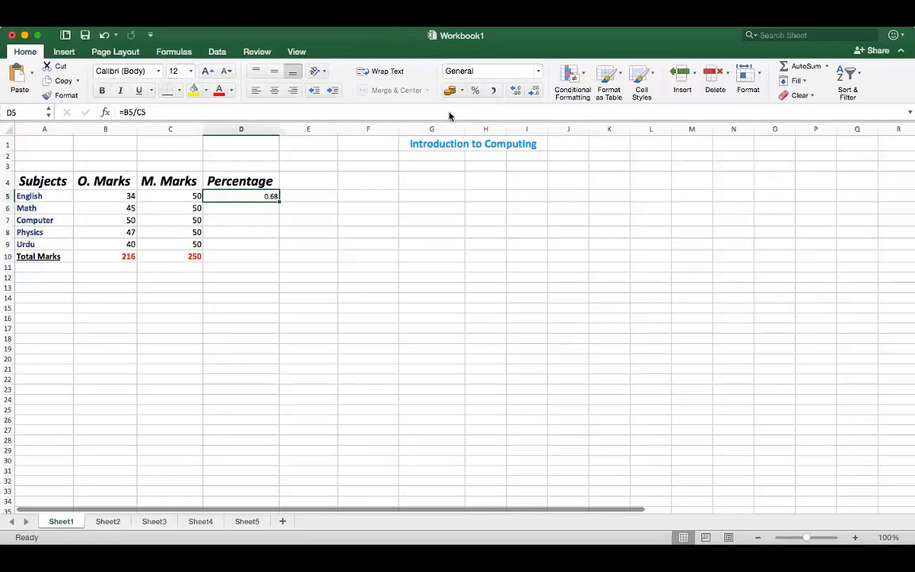
left_click(343, 194)
left_click(244, 199)
left_click(539, 72)
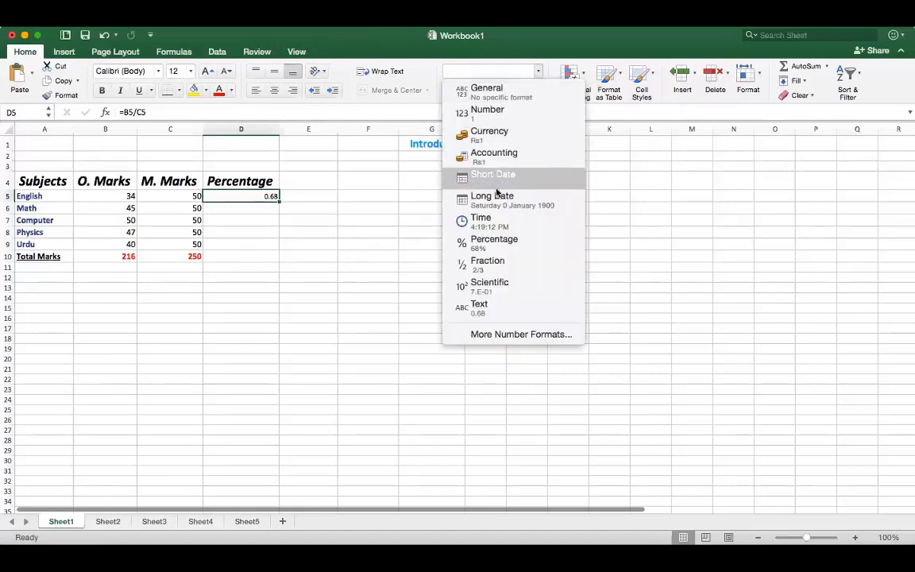
left_click(484, 246)
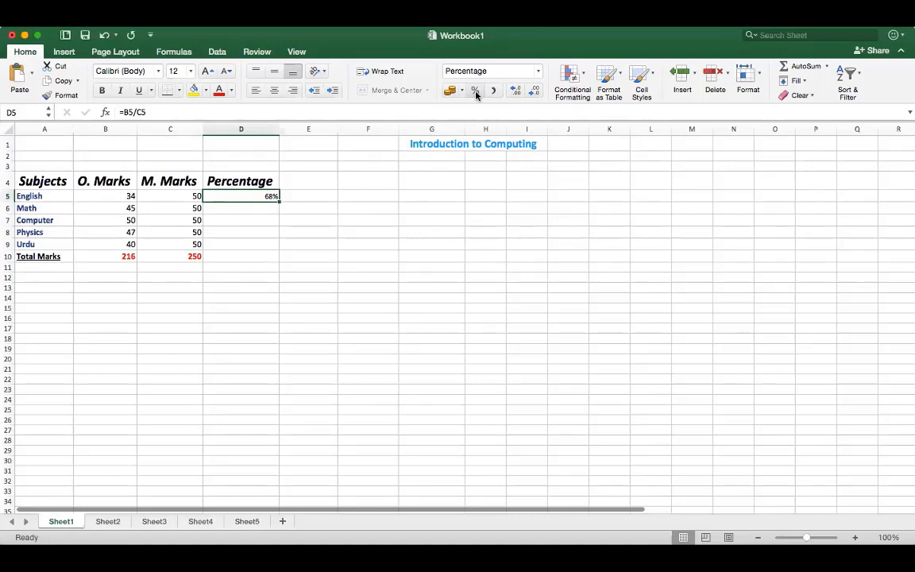
Calculate the Math percentage in D6 with the formula =B6/C6 and format the cell as Percentage
left_click(248, 207)
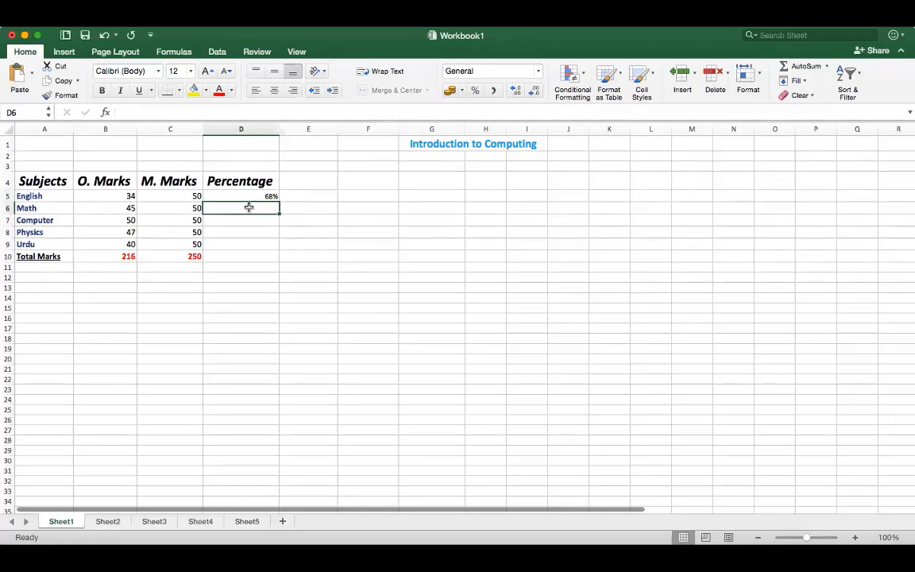
type("=")
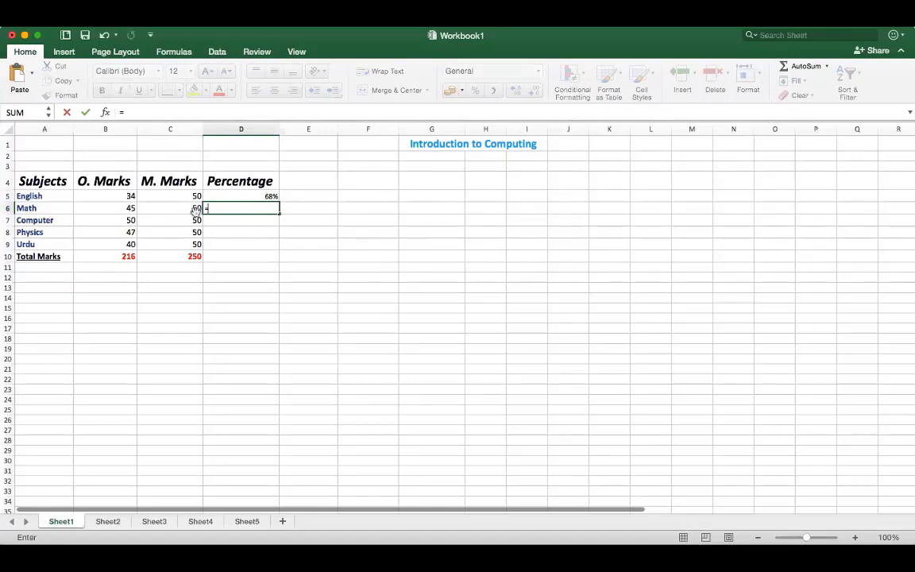
left_click(117, 208)
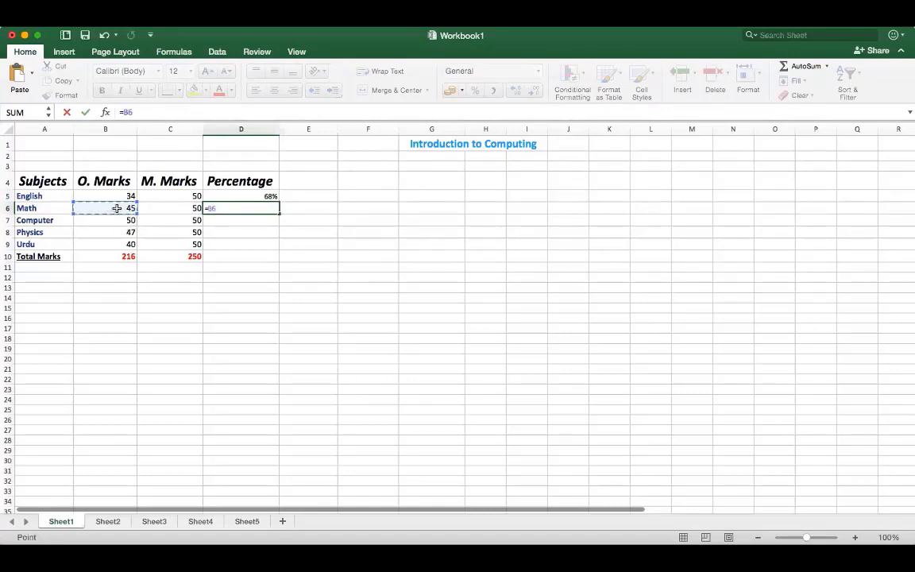
type("/")
left_click(159, 208)
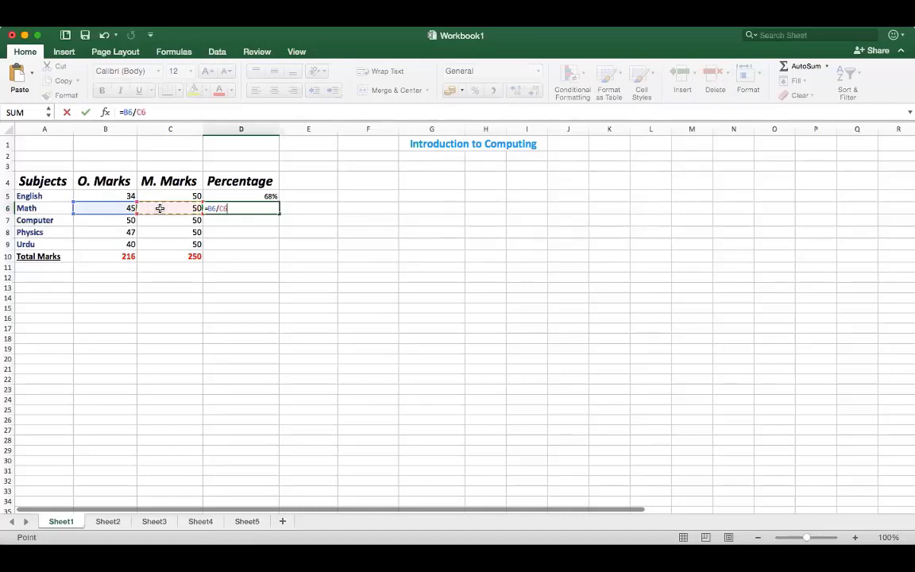
key("Return")
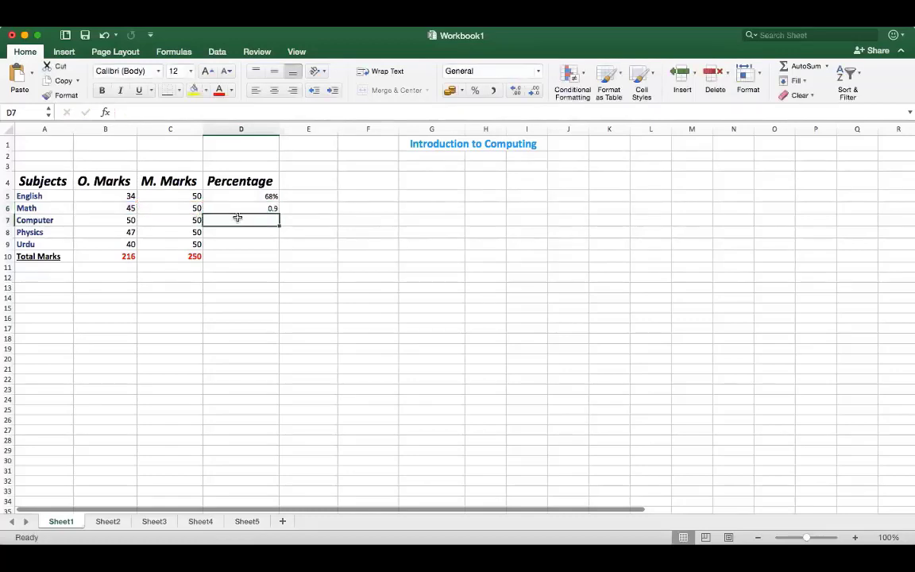
left_click(246, 210)
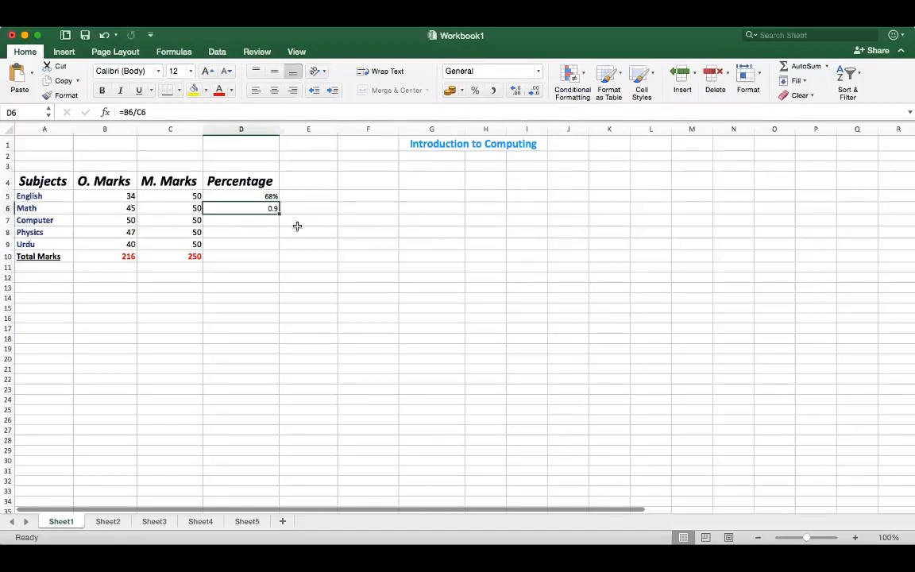
left_click(477, 92)
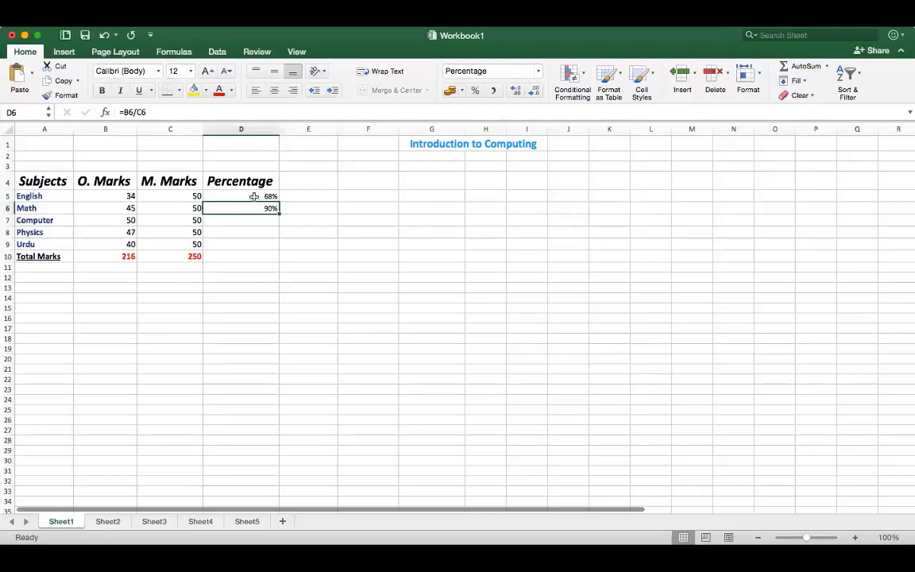
Examine the Percentage column cells from English downward and back up to Math
key("Up")
key("Down")
key("Down")
key("Down")
key("Down")
key("Down")
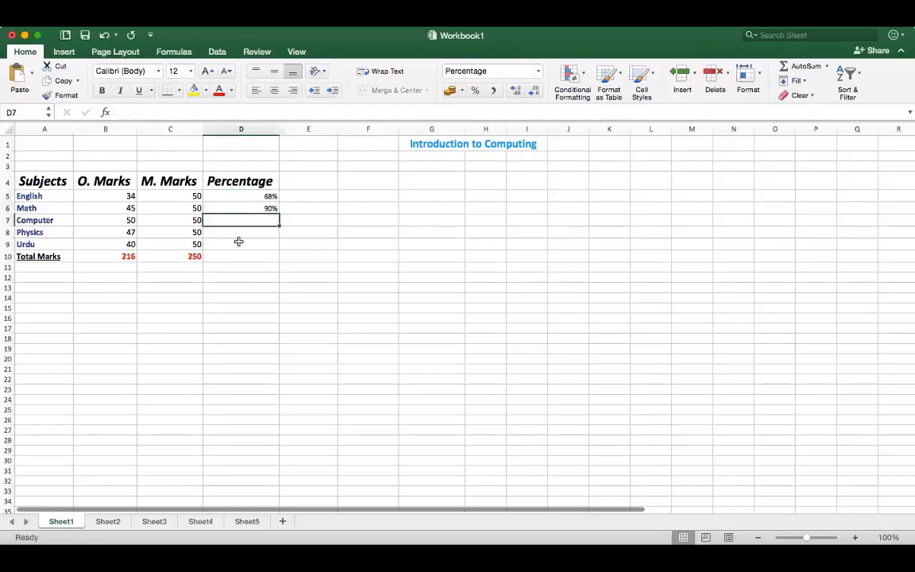
key("Up")
key("Up")
key("Up")
key("Up")
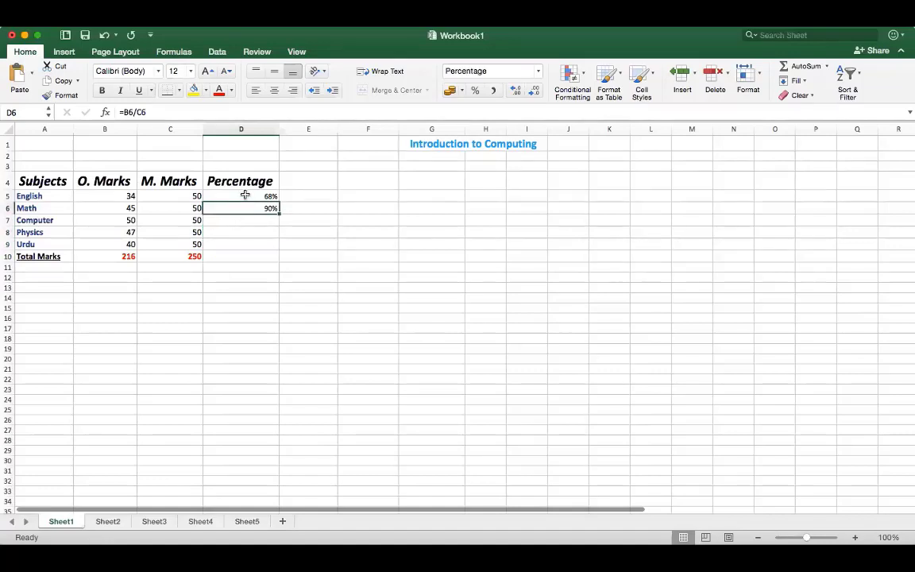
Clear the Math percentage in D6 and fill the English formula from D5 down to D9
key("Up")
key("Down")
key("Delete")
left_click(247, 197)
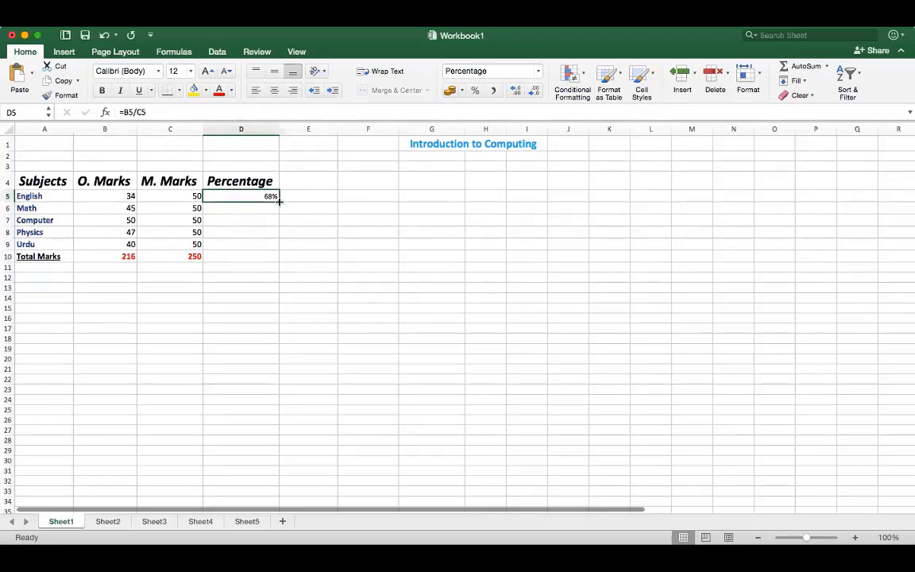
left_click_drag(279, 202, 280, 246)
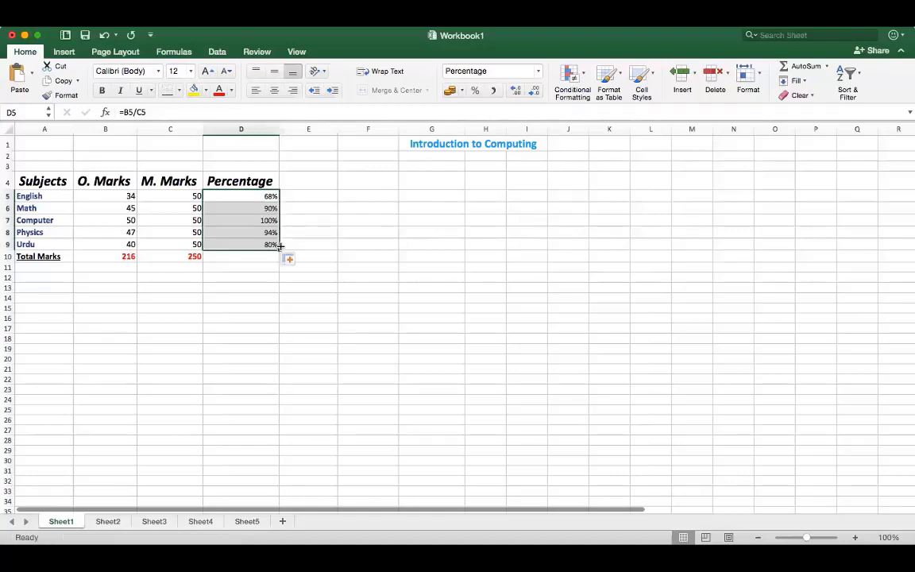
left_click(298, 218)
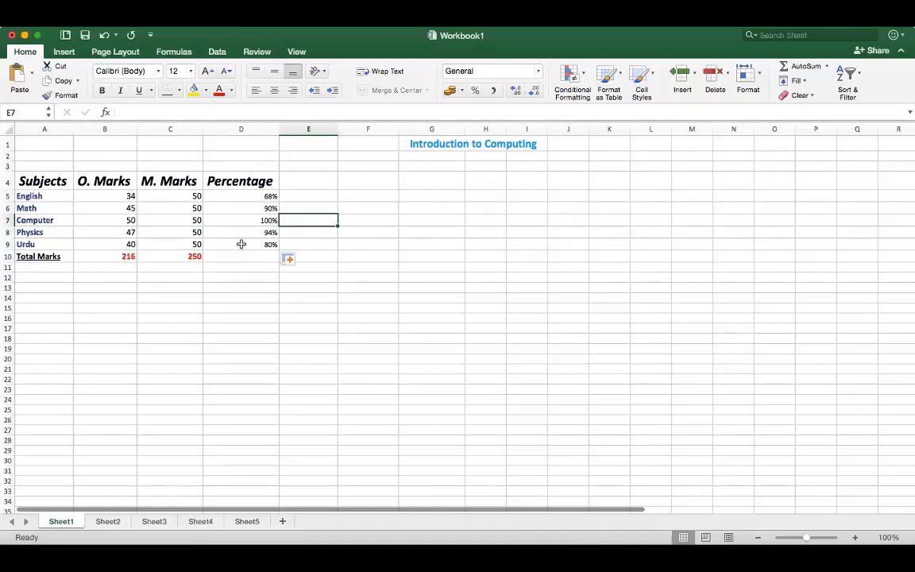
Extend the percentage formula from D9 down to D10 in the Total Marks row
left_click(243, 196)
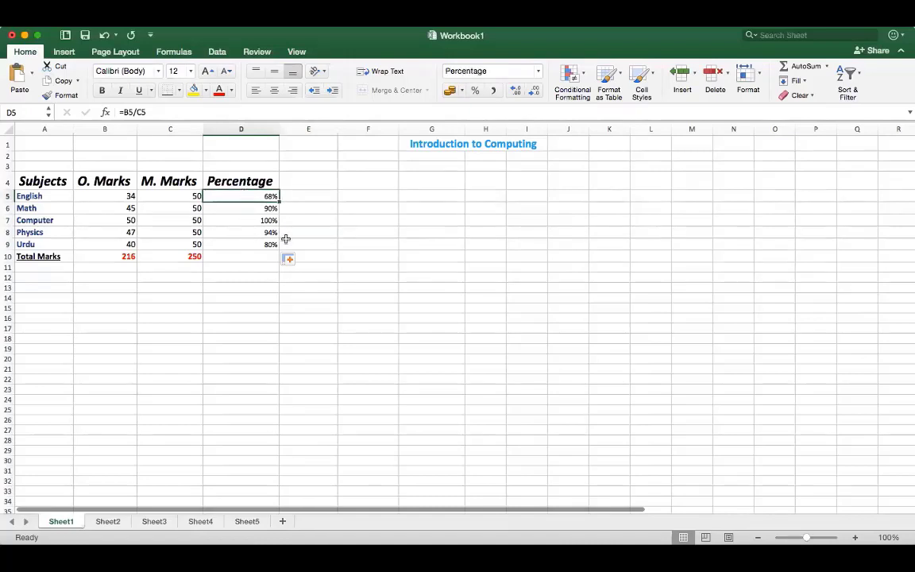
left_click(229, 256)
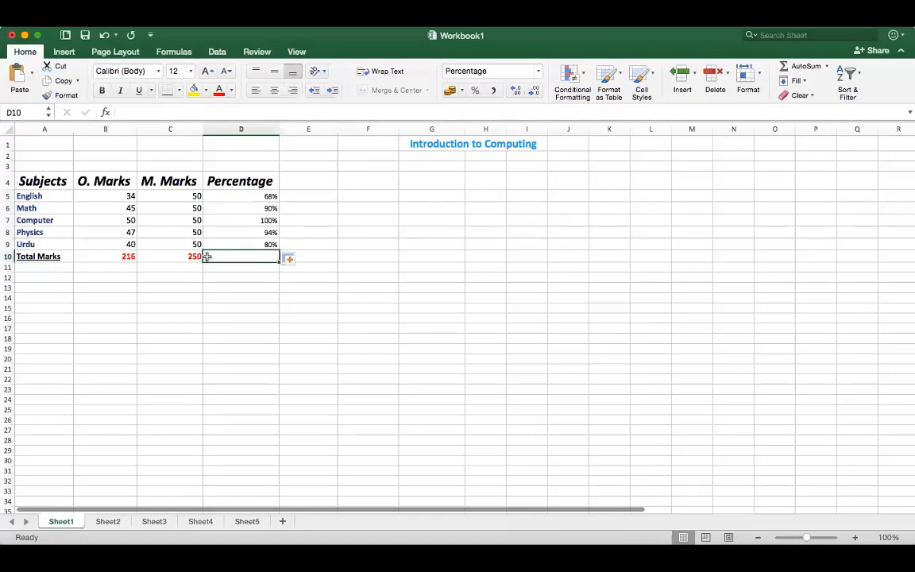
left_click(256, 245)
left_click_drag(279, 248, 282, 258)
left_click(322, 243)
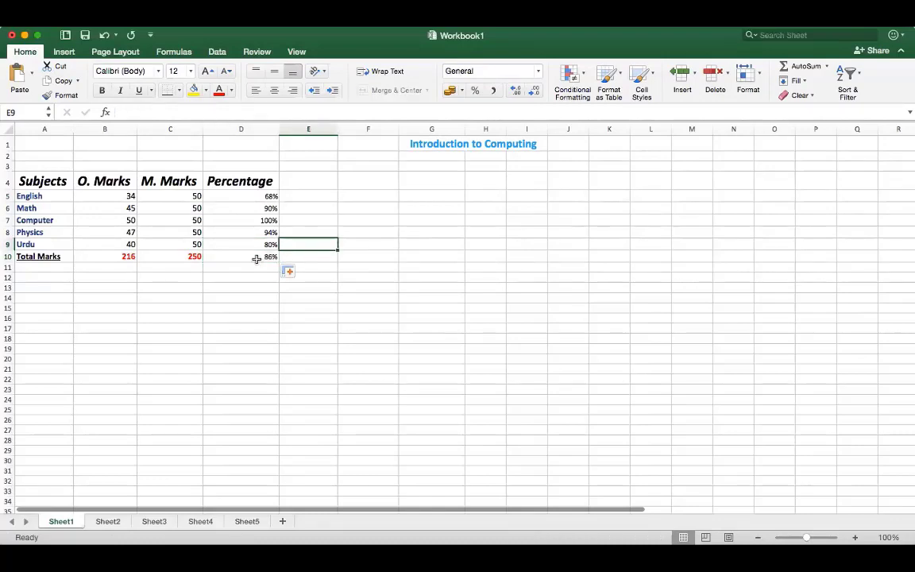
Colour the total percentage in D10 red and set its font size to 14
left_click(250, 258)
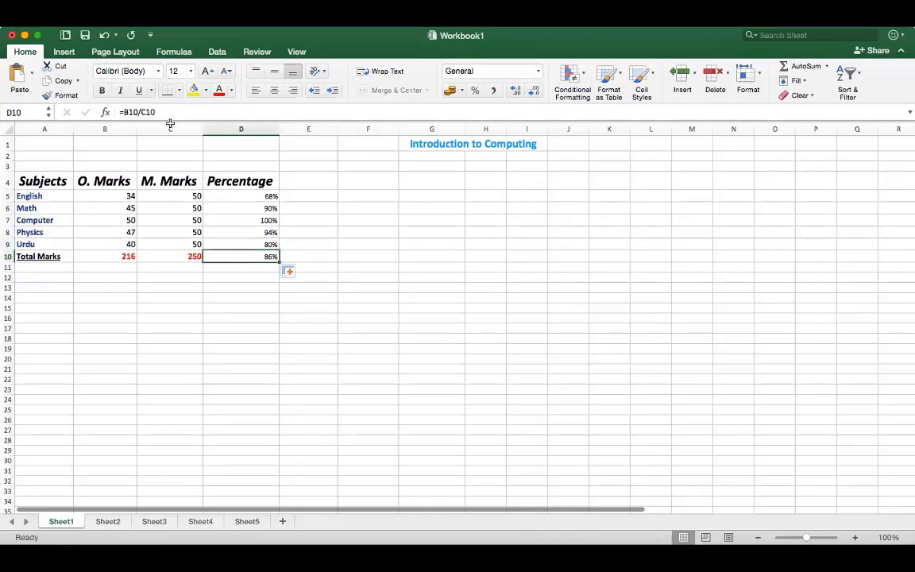
left_click(219, 90)
left_click(207, 78)
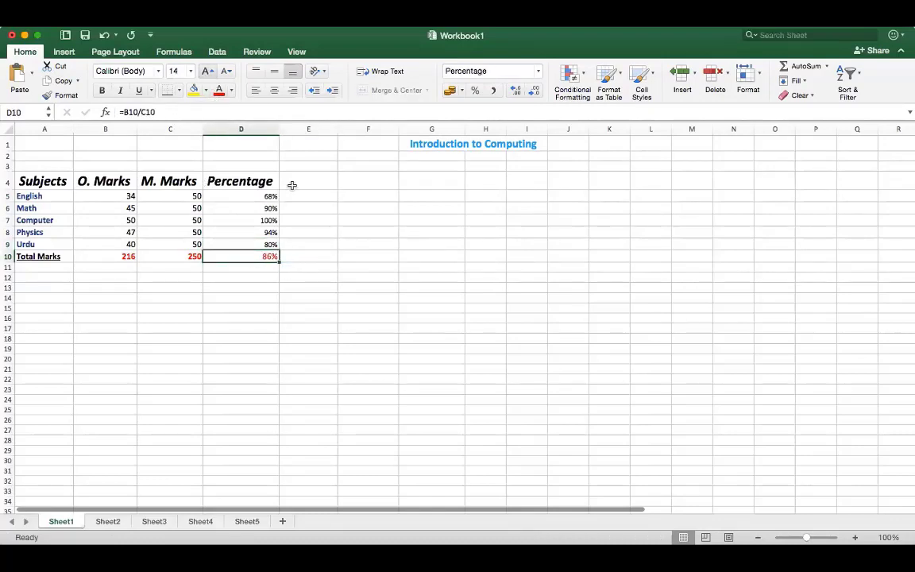
left_click(350, 221)
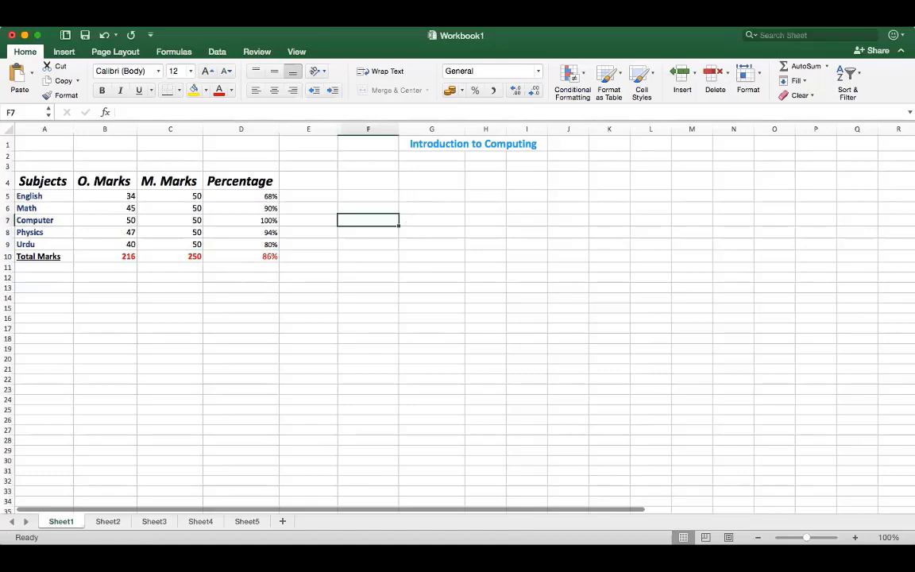